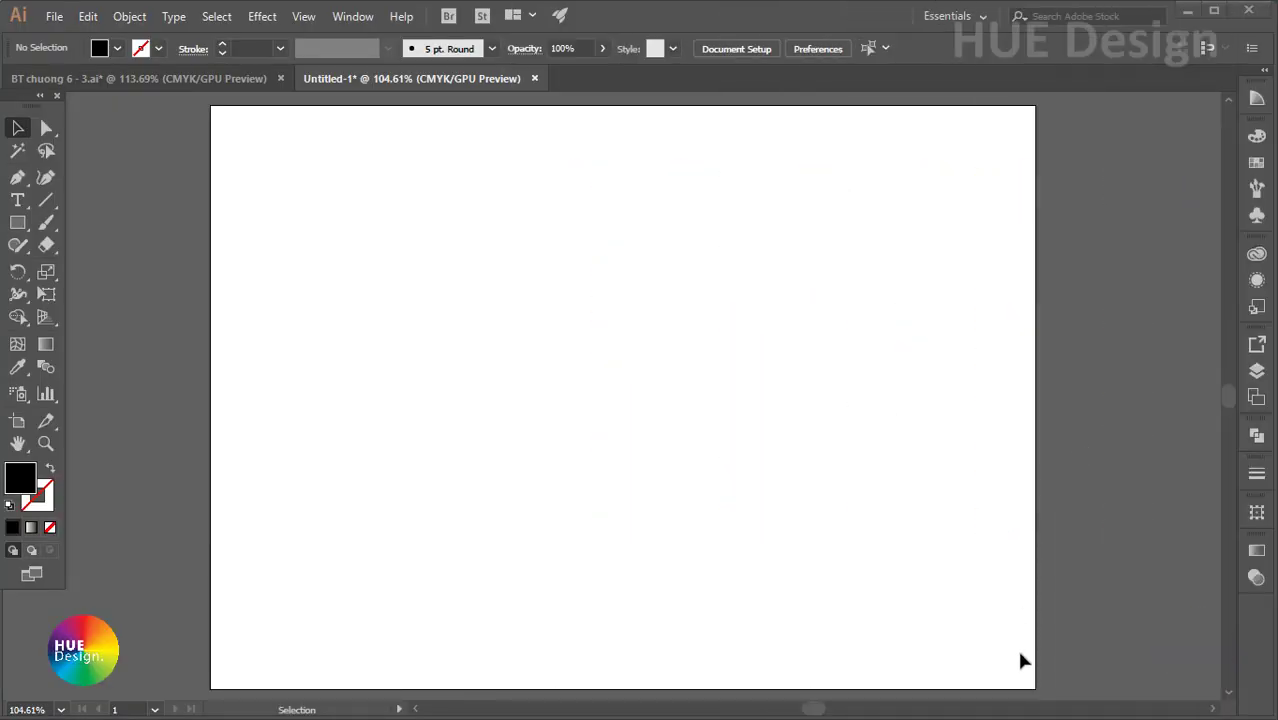
# Step: Type the word OPACITY near the centre of the artboard
pyautogui.click(17, 200)
pyautogui.click(487, 318)
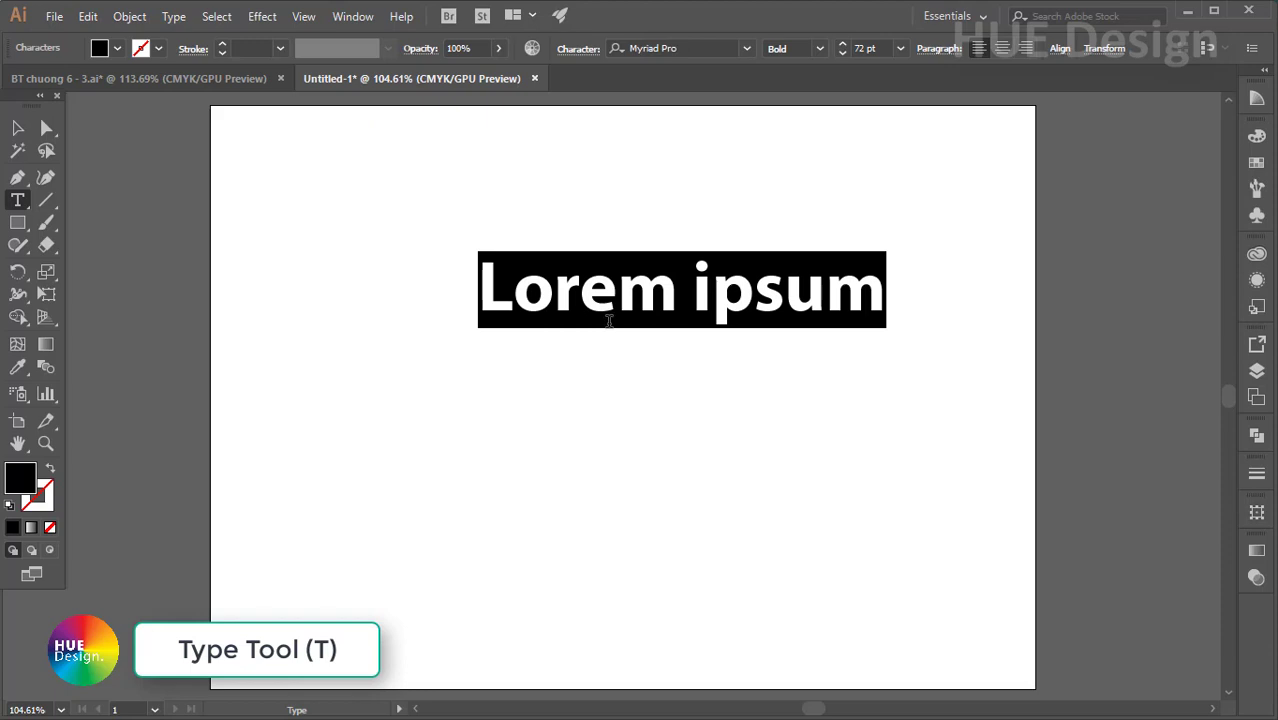
pyautogui.write('O')
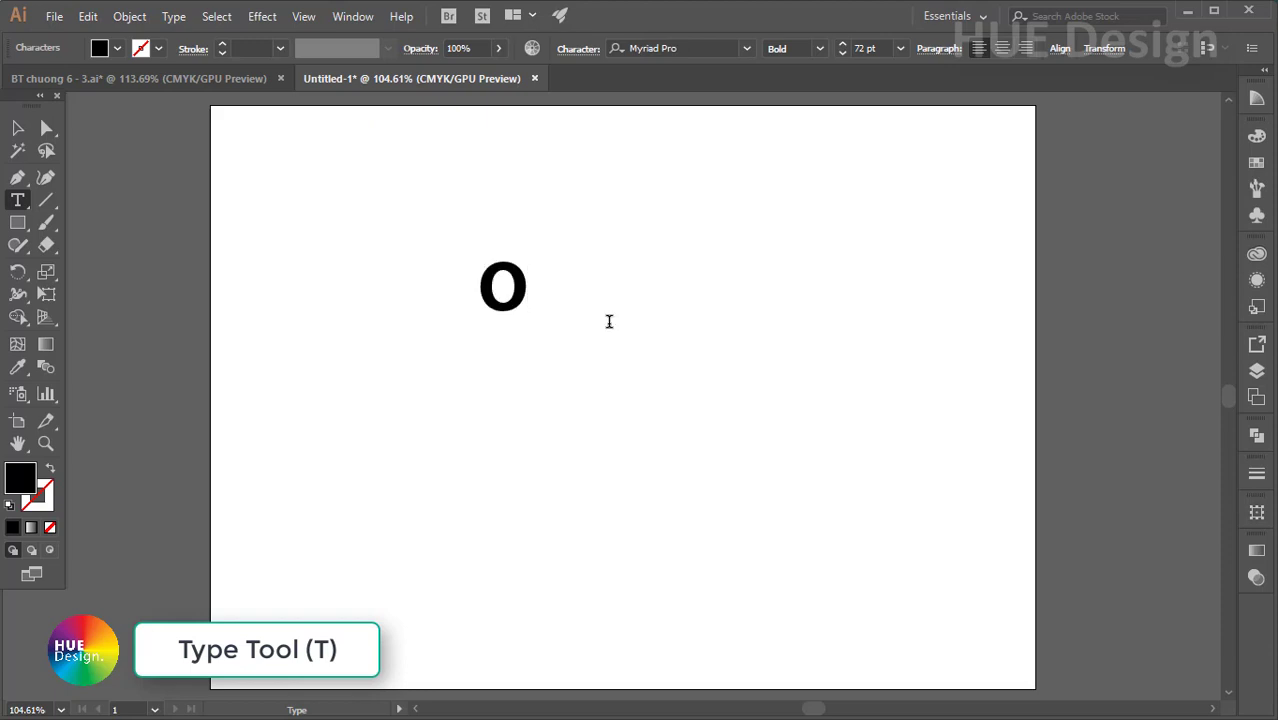
pyautogui.write('PAC')
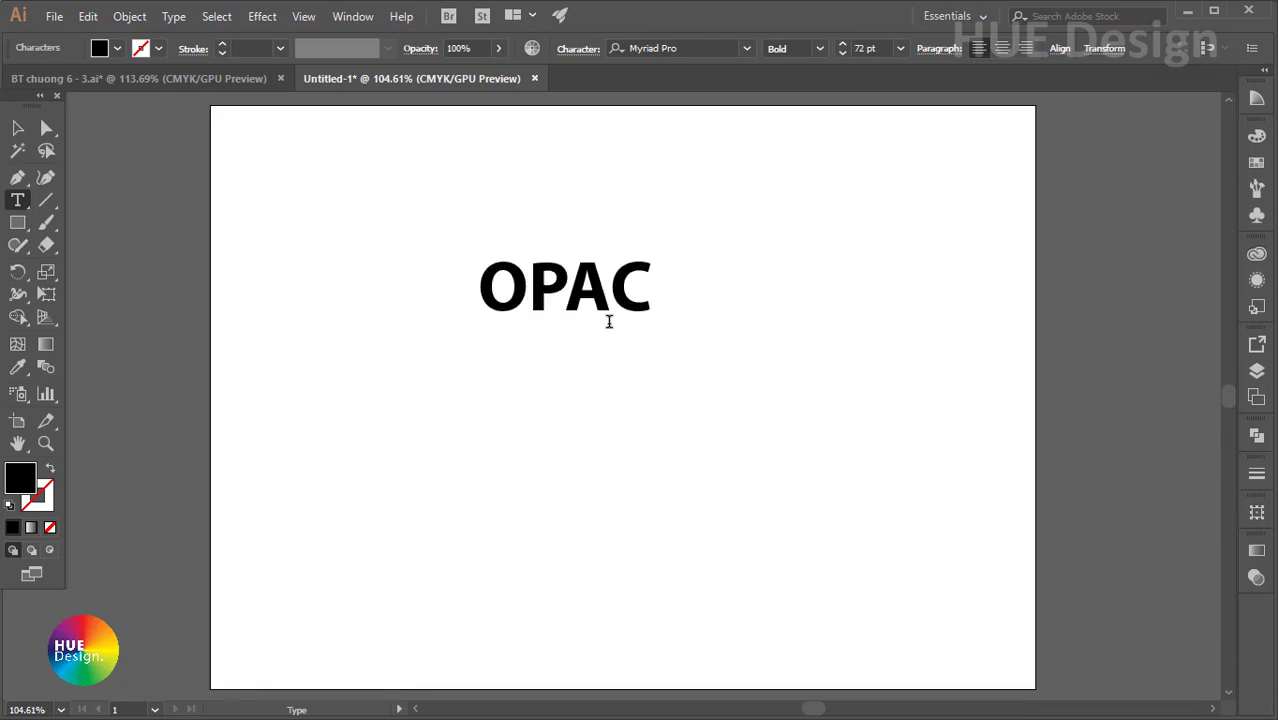
pyautogui.write('ITY')
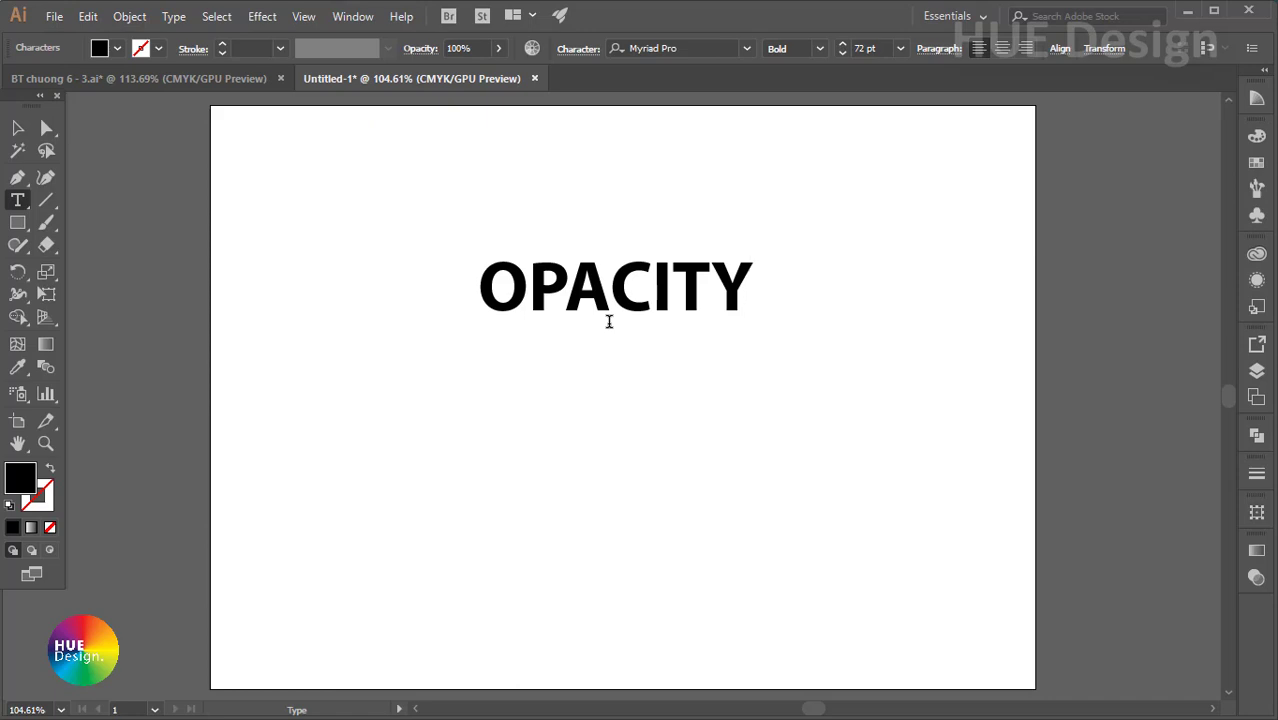
pyautogui.press('Escape')
# Step: Add a second text line reading MASK below OPACITY
pyautogui.click(530, 390)
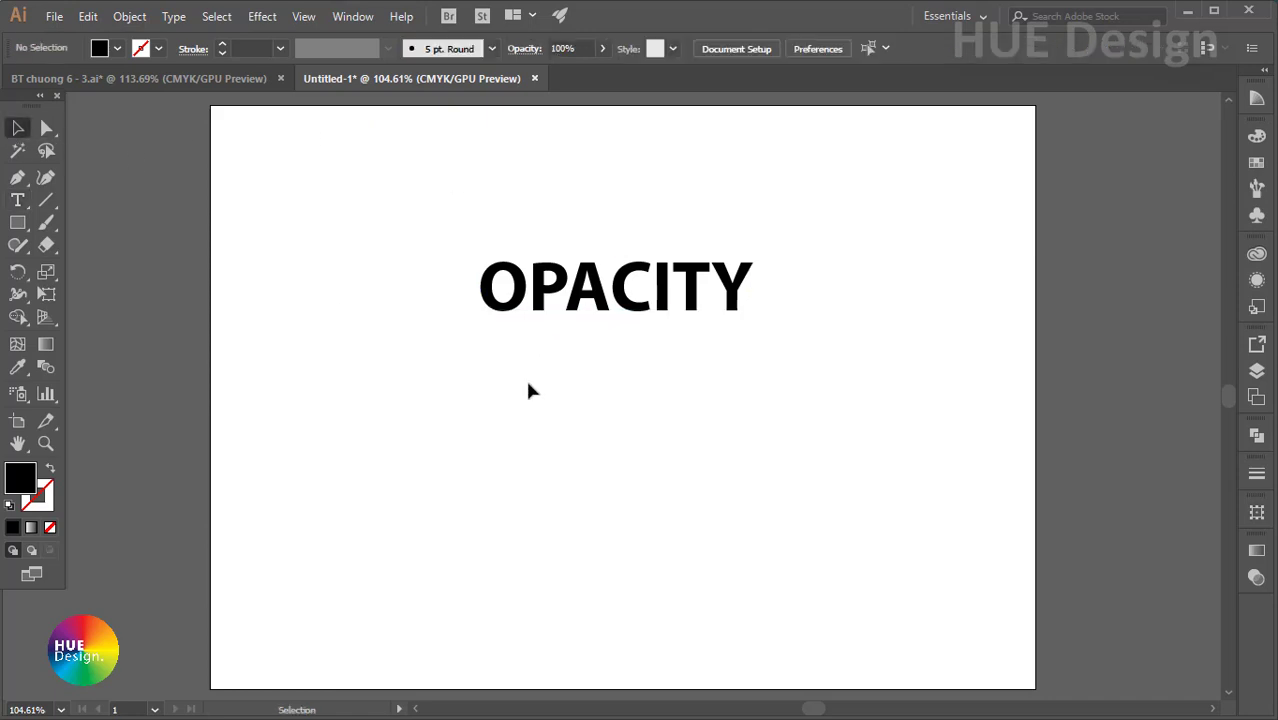
pyautogui.press('t')
pyautogui.click(528, 391)
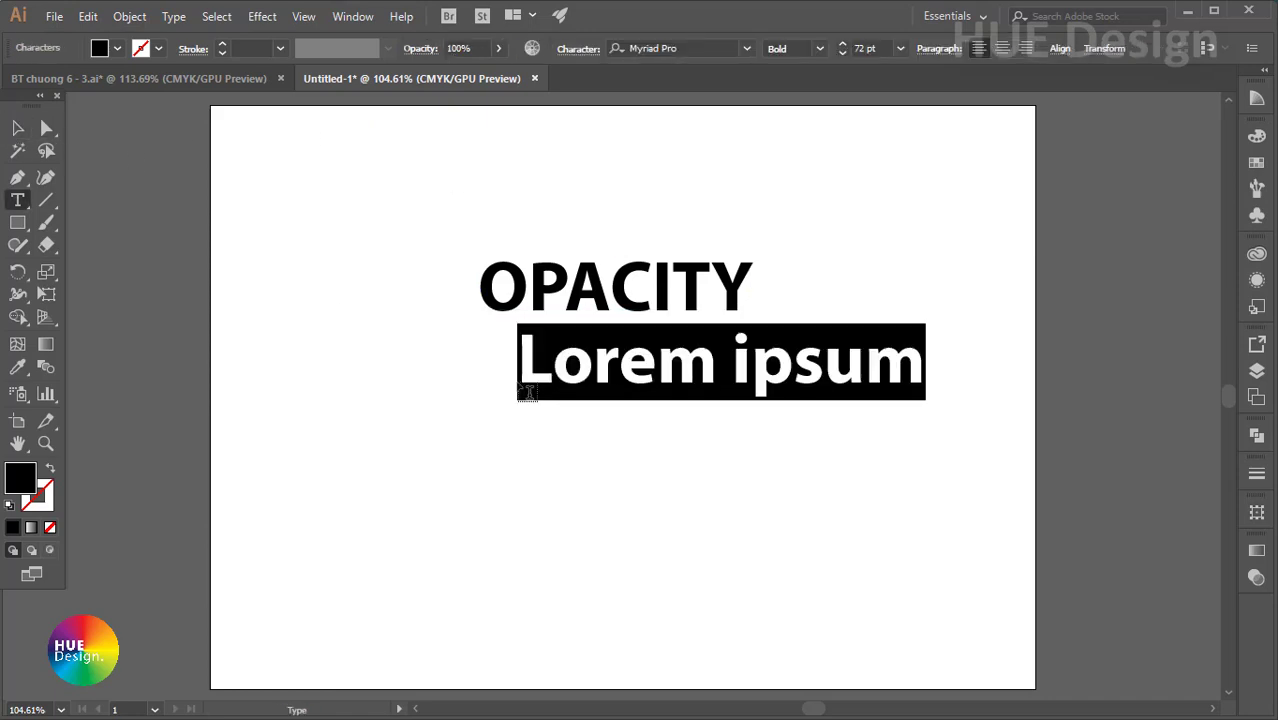
pyautogui.write('MASS')
pyautogui.press('BackSpace')
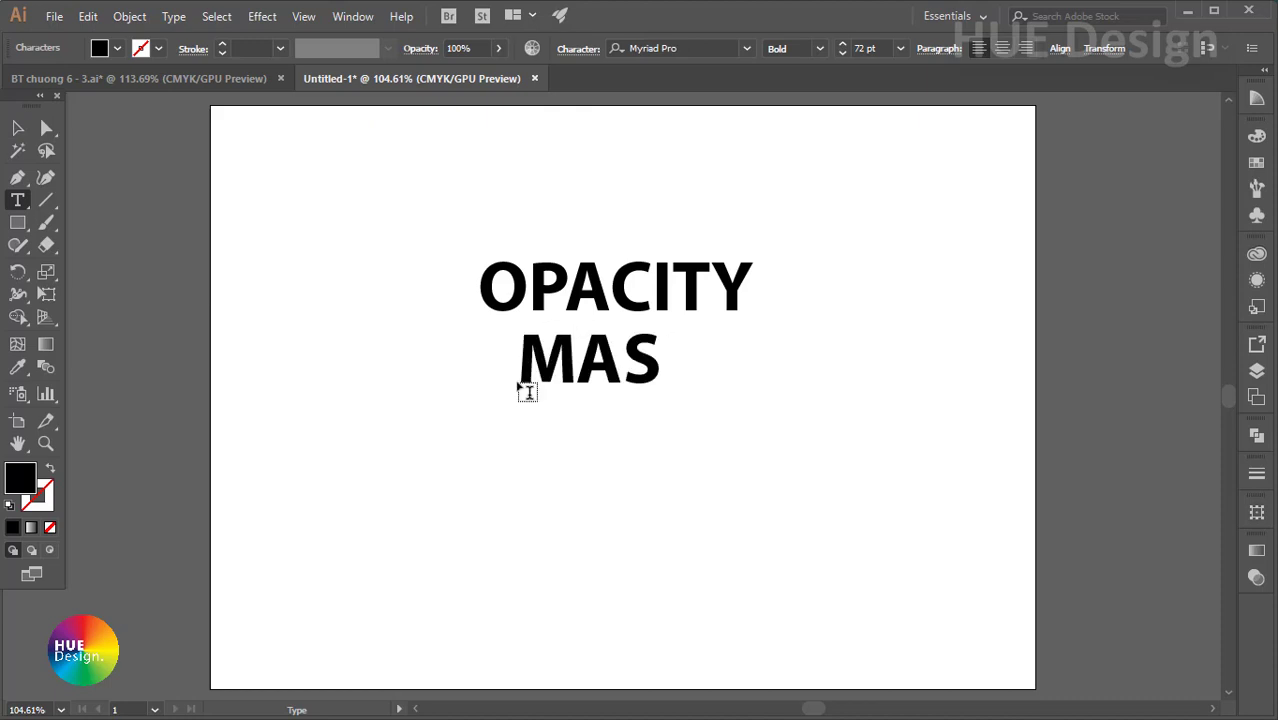
pyautogui.write('K')
pyautogui.press('Escape')
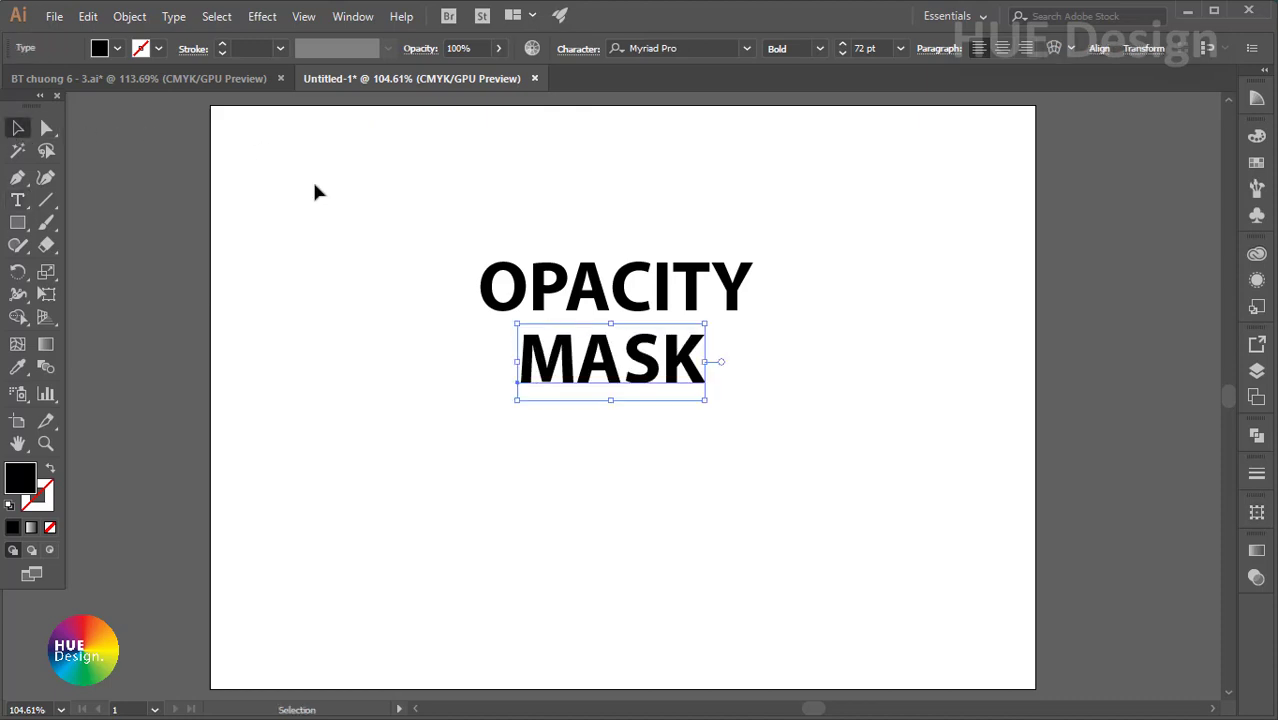
# Step: Left-align MASK under OPACITY and proportionally enlarge it to OPACITY's width
pyautogui.moveTo(540, 375); pyautogui.dragTo(501, 375)
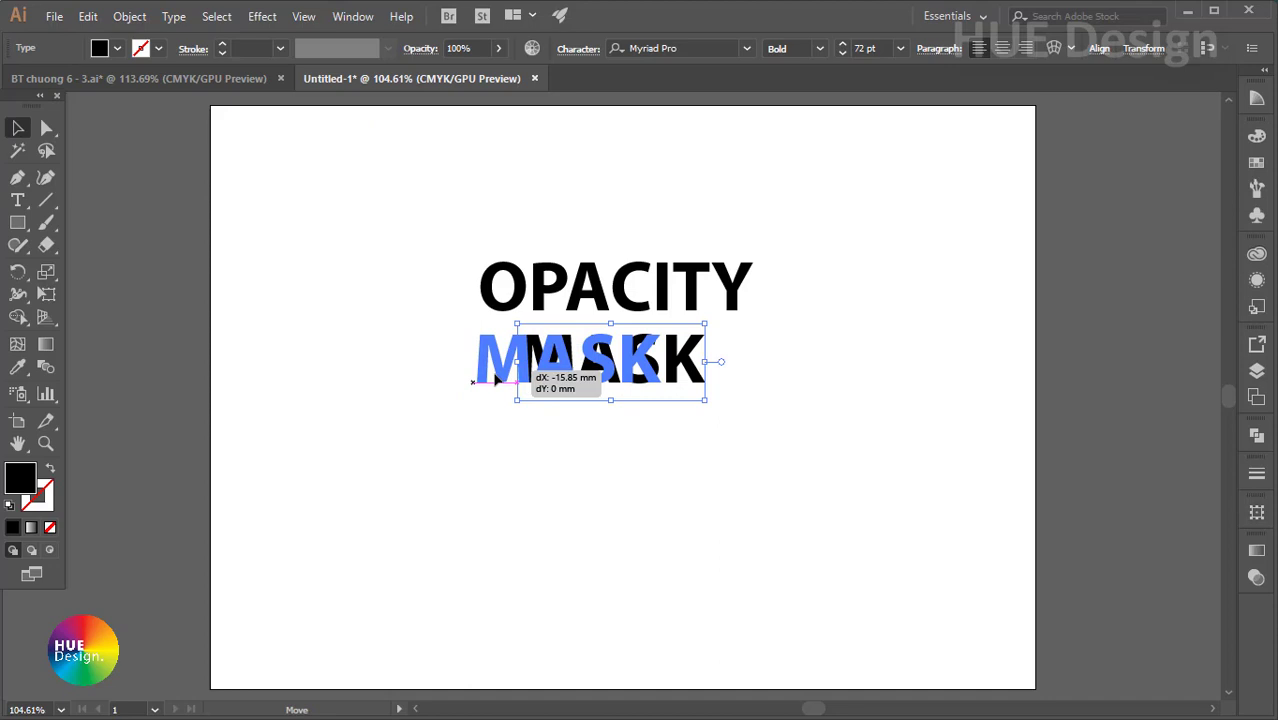
pyautogui.click(448, 342)
pyautogui.moveTo(499, 223)
pyautogui.mouseDown()
pyautogui.moveTo(617, 421)
pyautogui.moveTo(560, 421)
pyautogui.mouseUp()
pyautogui.click(536, 360)
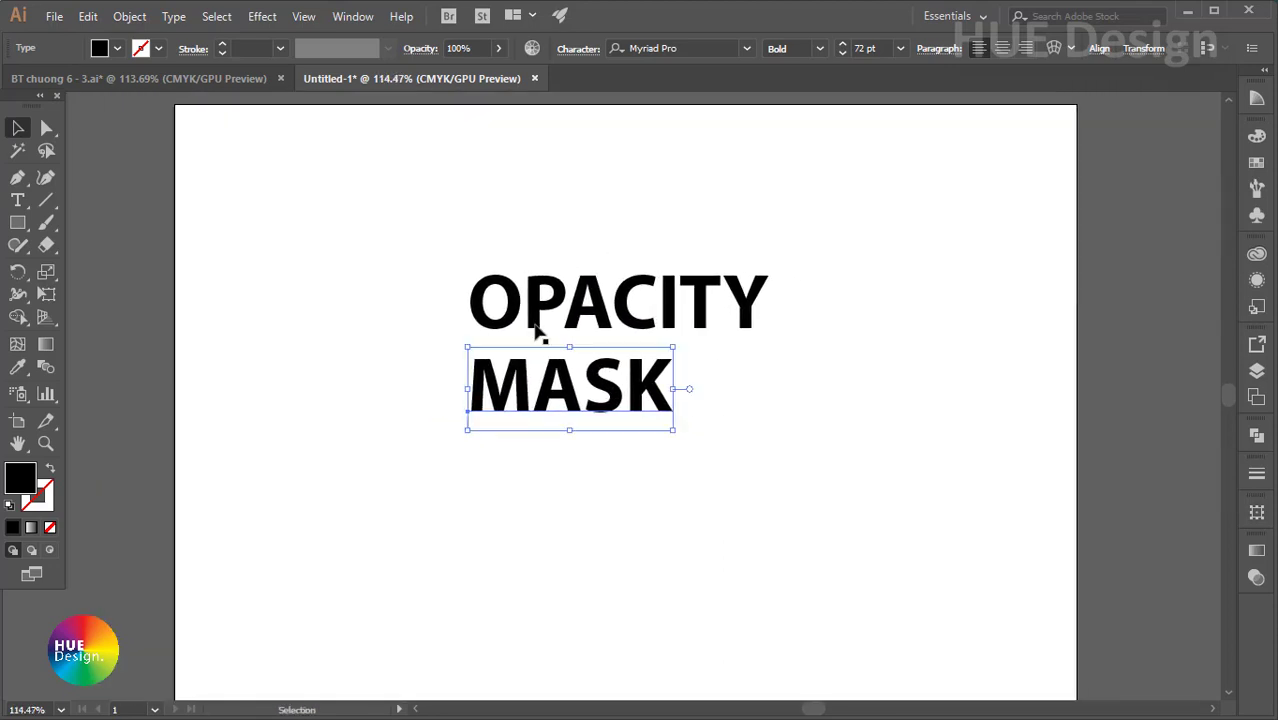
pyautogui.hotkey('ctrl', 'a')
pyautogui.click(659, 405)
pyautogui.moveTo(617, 406); pyautogui.dragTo(763, 483)
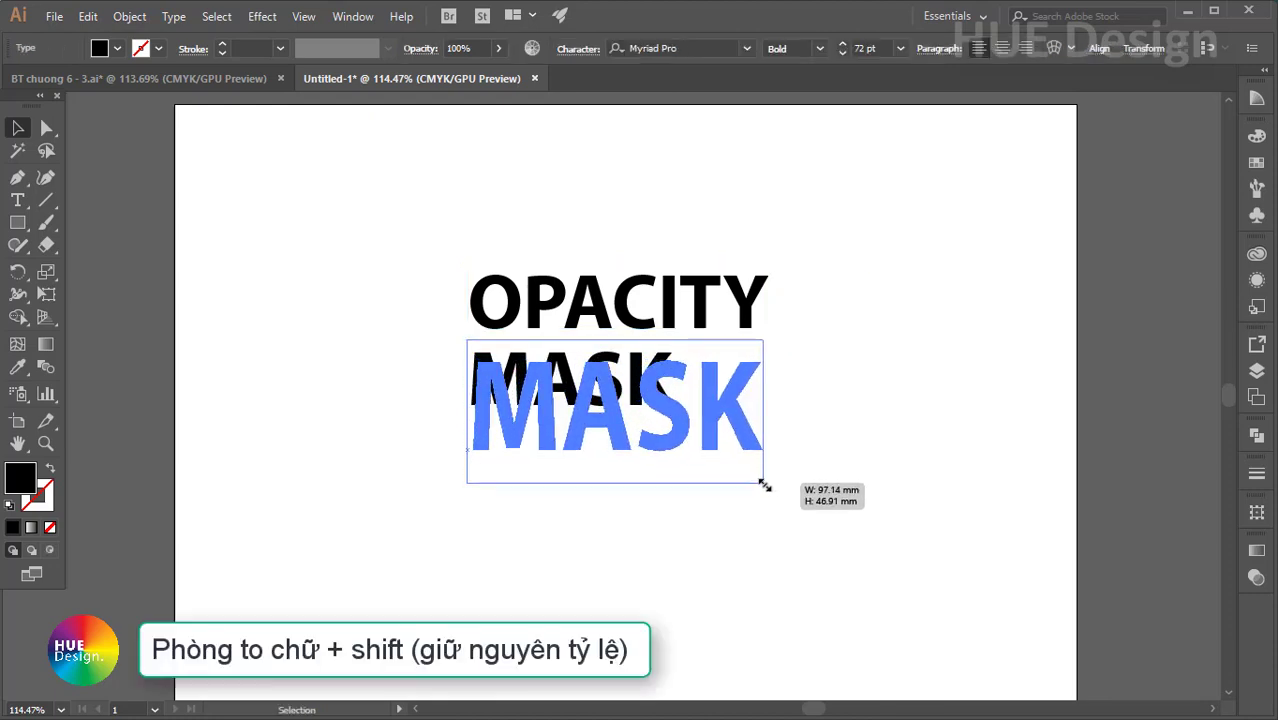
pyautogui.press('shift')
pyautogui.moveTo(764, 484); pyautogui.dragTo(764, 486)
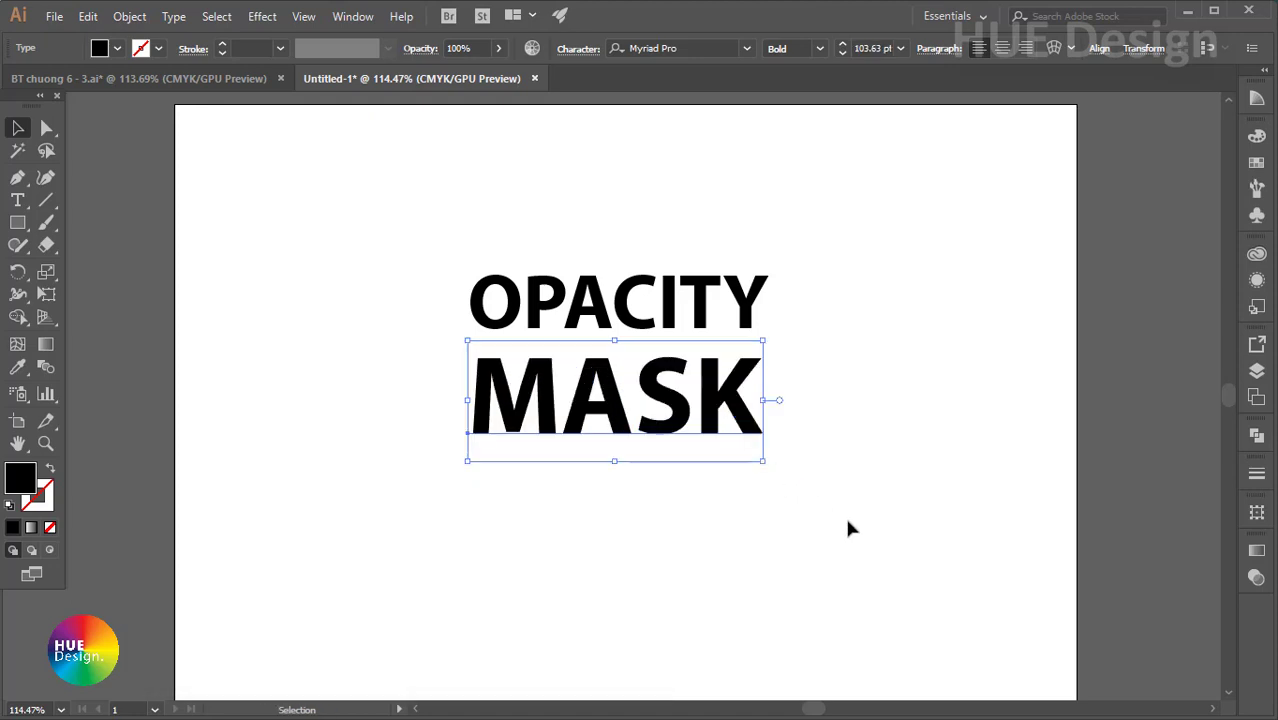
# Step: Scale both lines up together, move them lower, and bring OPACITY closer to MASK
pyautogui.moveTo(848, 515); pyautogui.dragTo(441, 214)
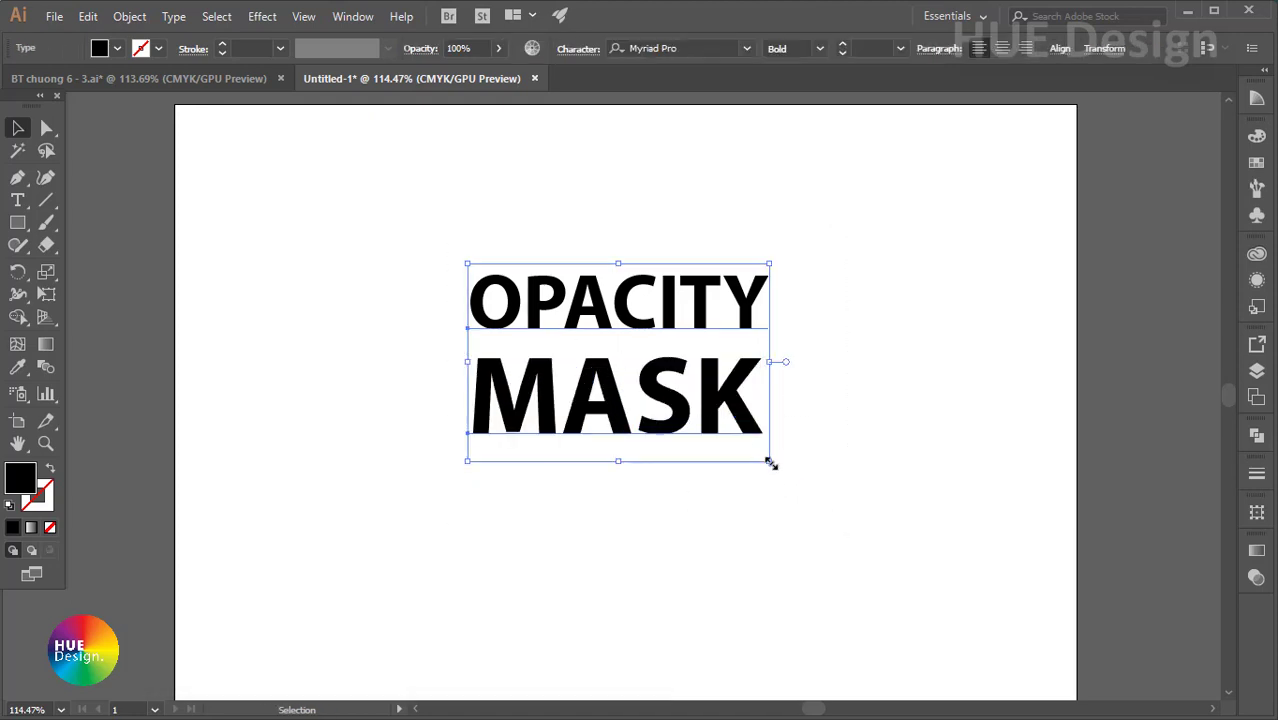
pyautogui.moveTo(770, 462)
pyautogui.mouseDown()
pyautogui.moveTo(853, 538)
pyautogui.moveTo(836, 506)
pyautogui.mouseUp()
pyautogui.moveTo(775, 418); pyautogui.dragTo(778, 452)
pyautogui.click(901, 476)
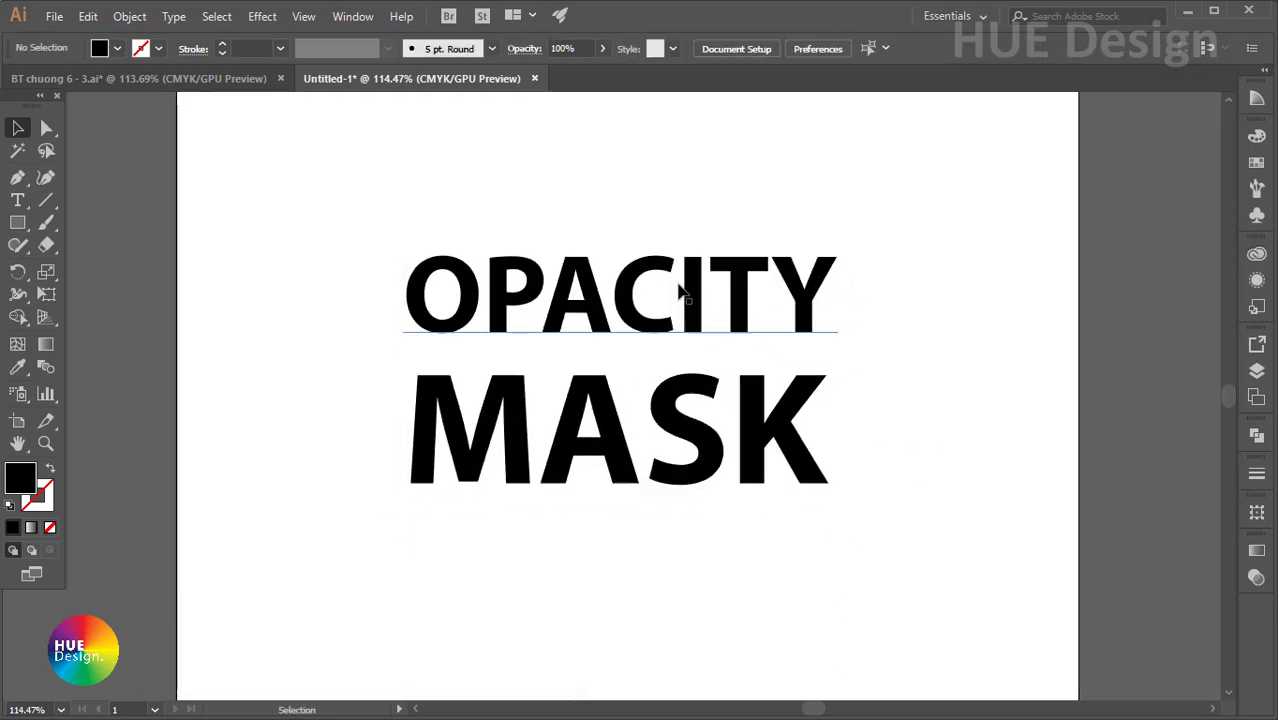
pyautogui.moveTo(680, 292); pyautogui.dragTo(680, 306)
pyautogui.click(940, 323)
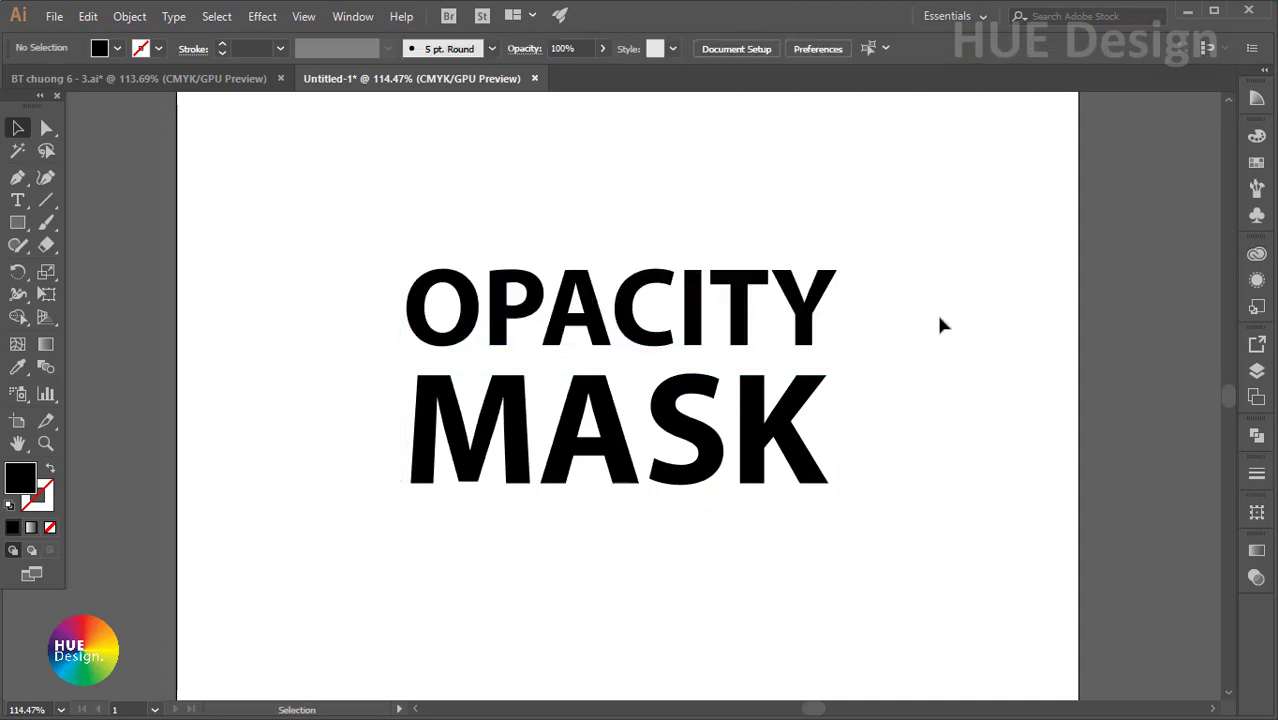
pyautogui.moveTo(886, 368); pyautogui.dragTo(889, 366)
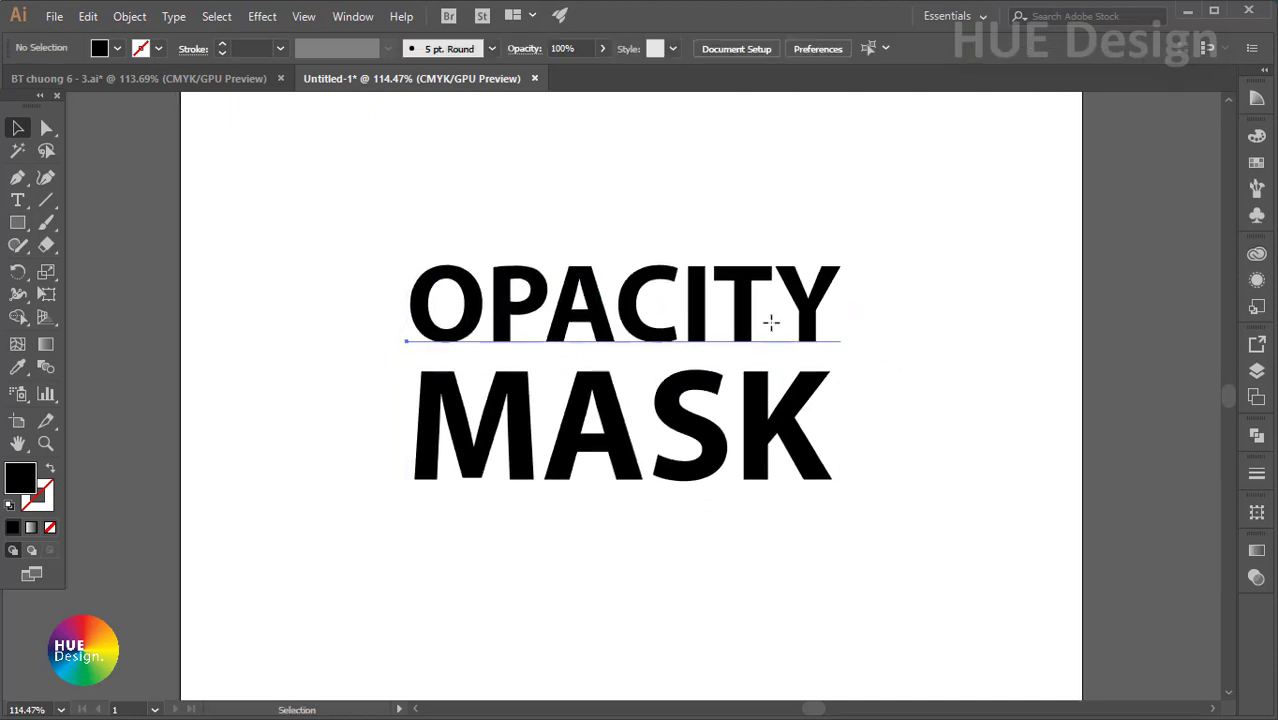
pyautogui.click(757, 292)
pyautogui.click(1008, 242)
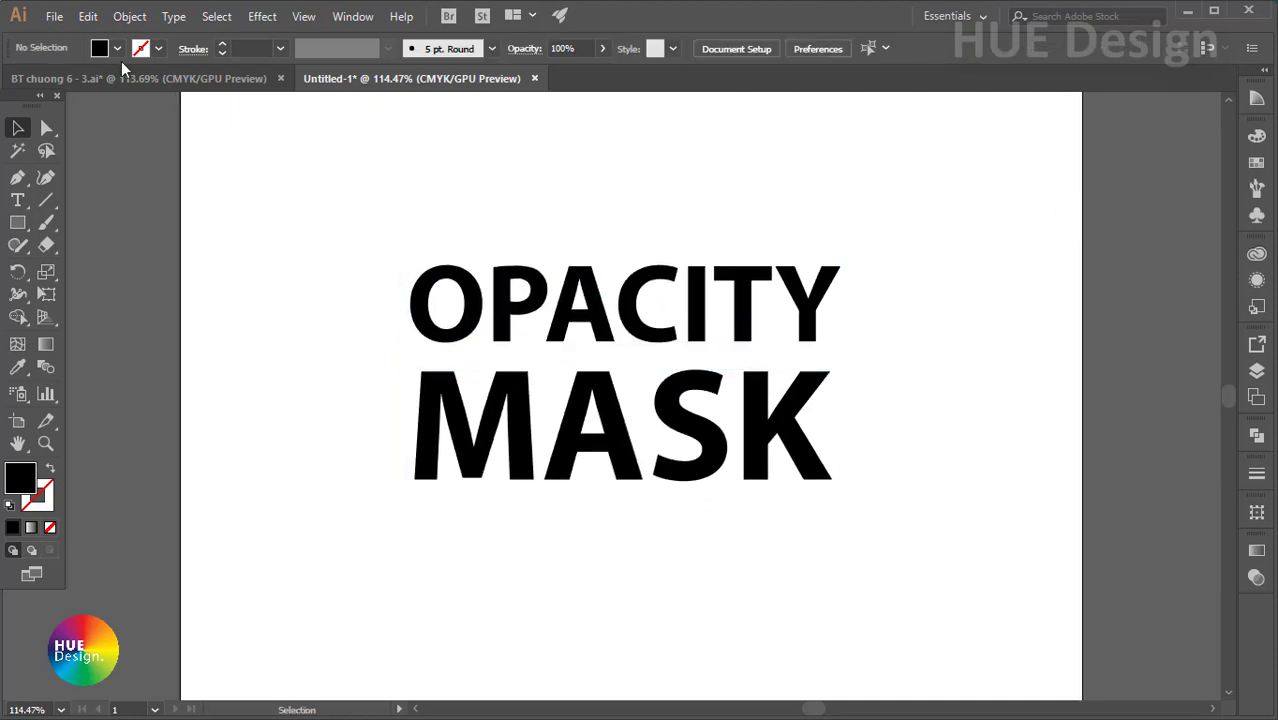
# Step: Place the fire flames and cracked texture images from Pictures with Link unchecked
pyautogui.click(52, 17)
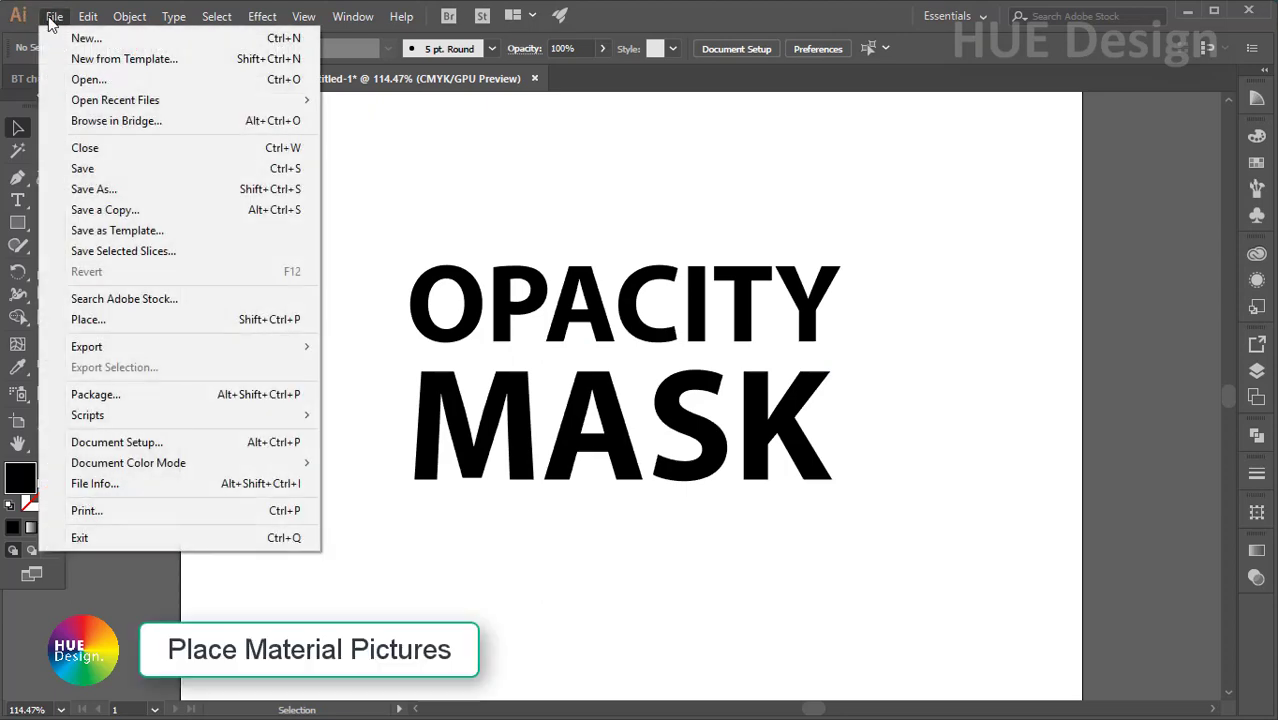
pyautogui.click(100, 322)
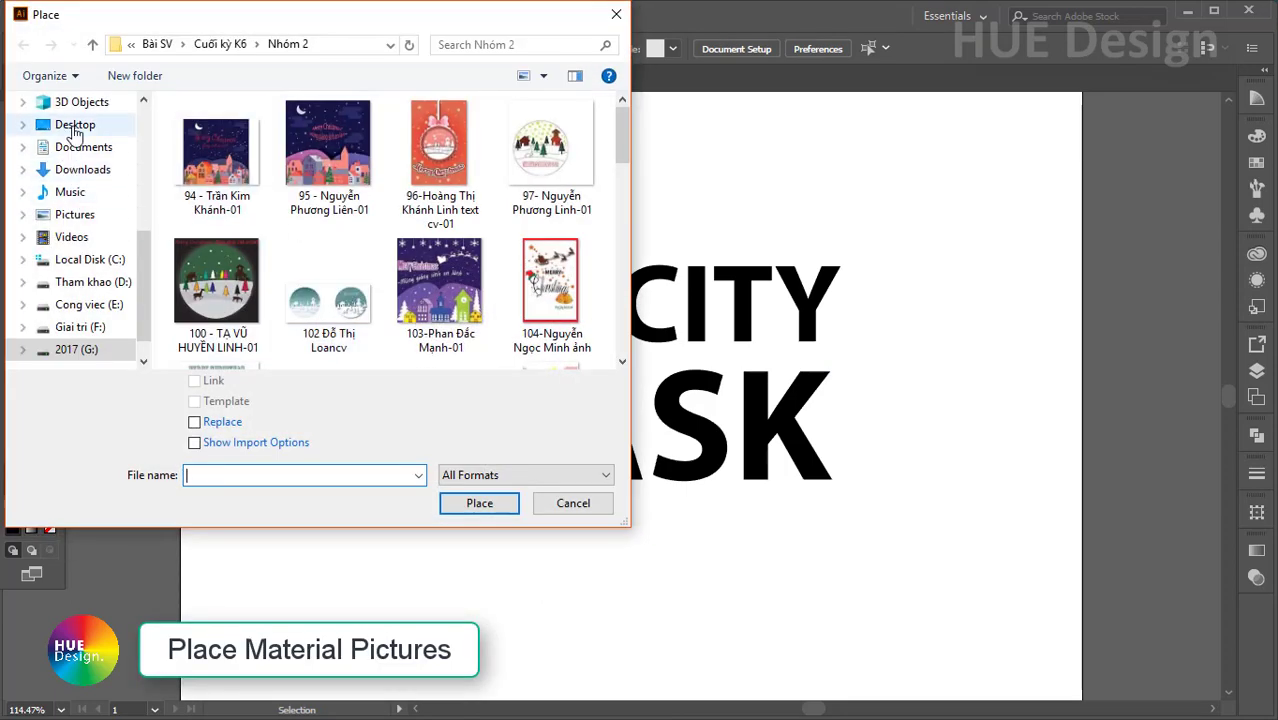
pyautogui.click(75, 215)
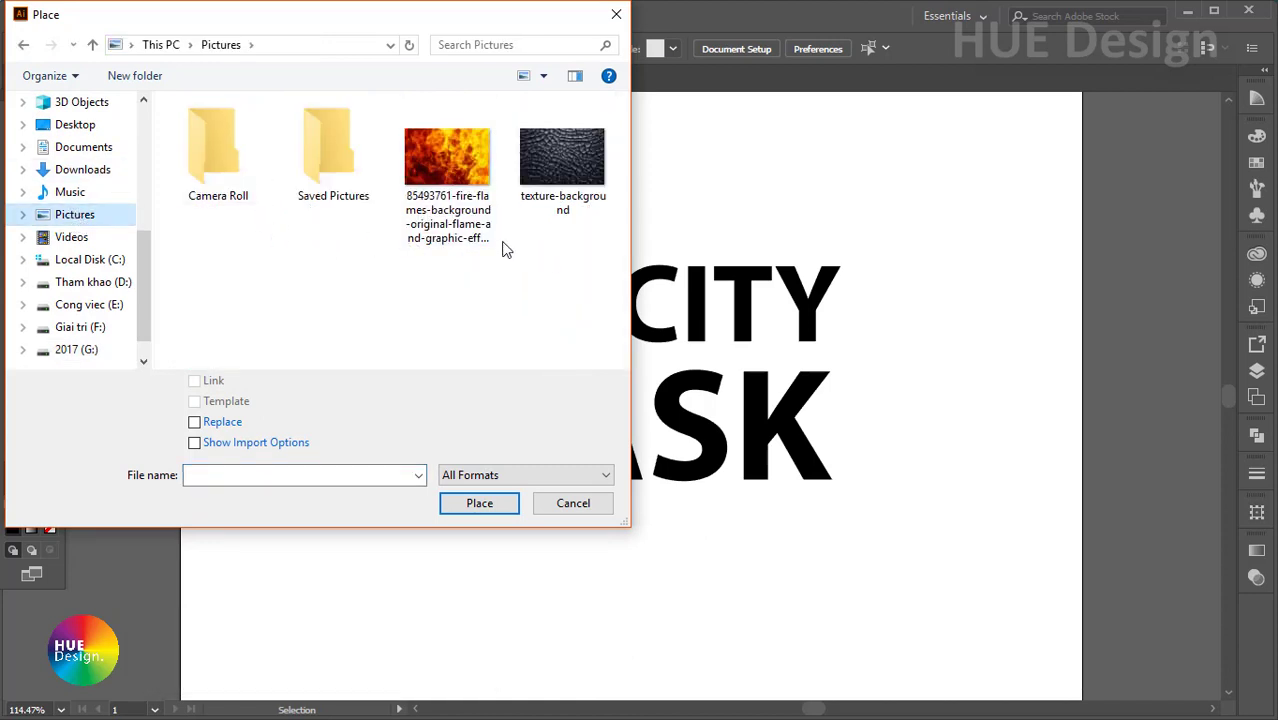
pyautogui.click(447, 160)
pyautogui.moveTo(585, 260); pyautogui.dragTo(446, 143)
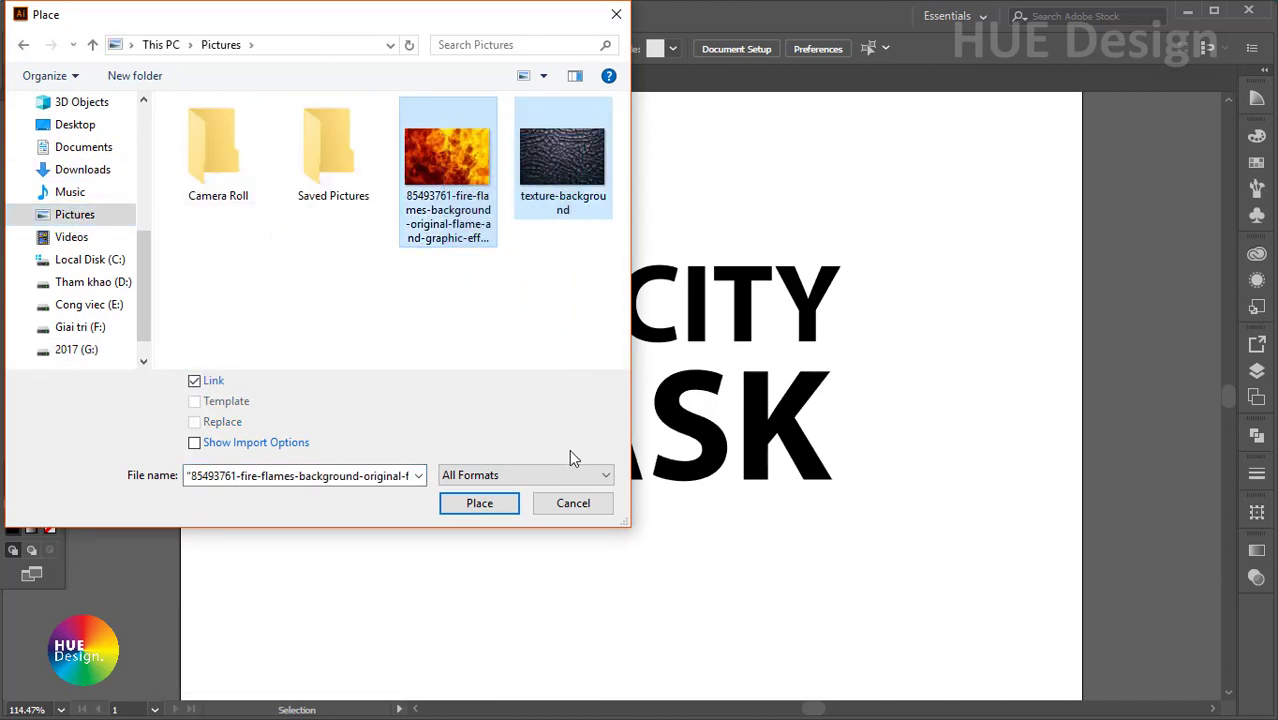
pyautogui.click(194, 381)
pyautogui.click(479, 503)
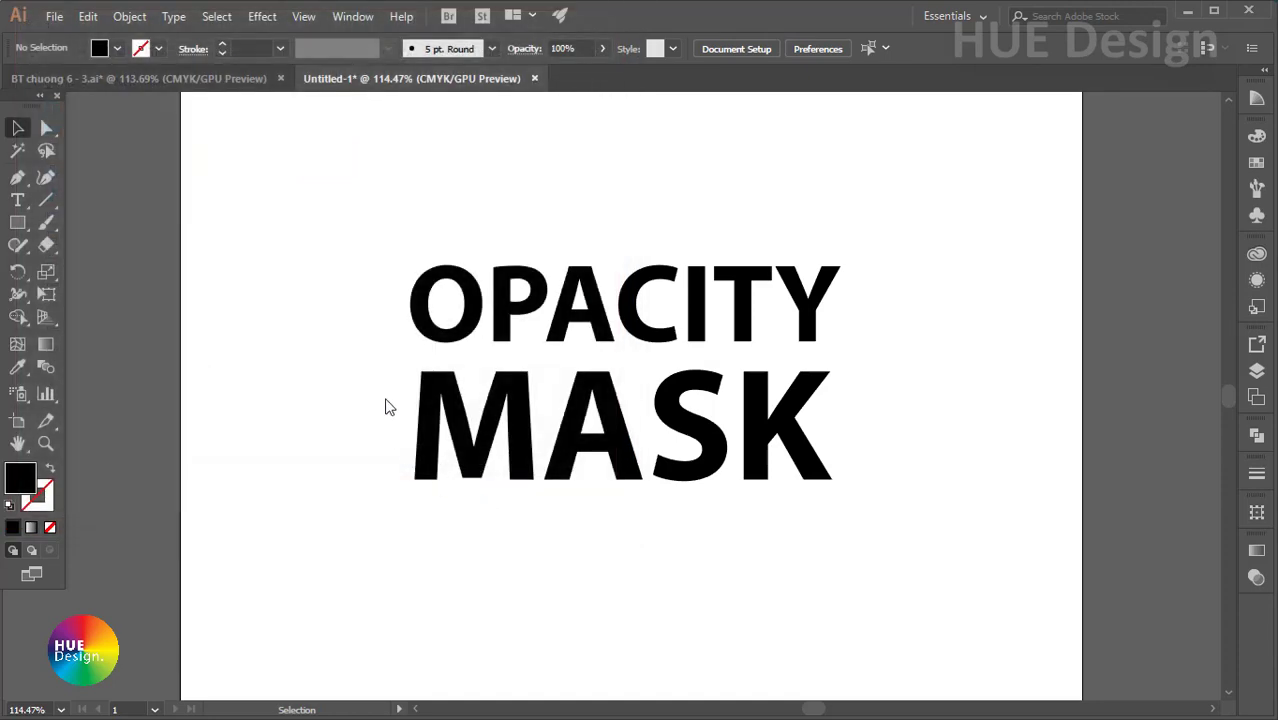
pyautogui.moveTo(998, 276)
pyautogui.mouseDown()
pyautogui.moveTo(736, 277)
pyautogui.moveTo(613, 306)
pyautogui.mouseUp()
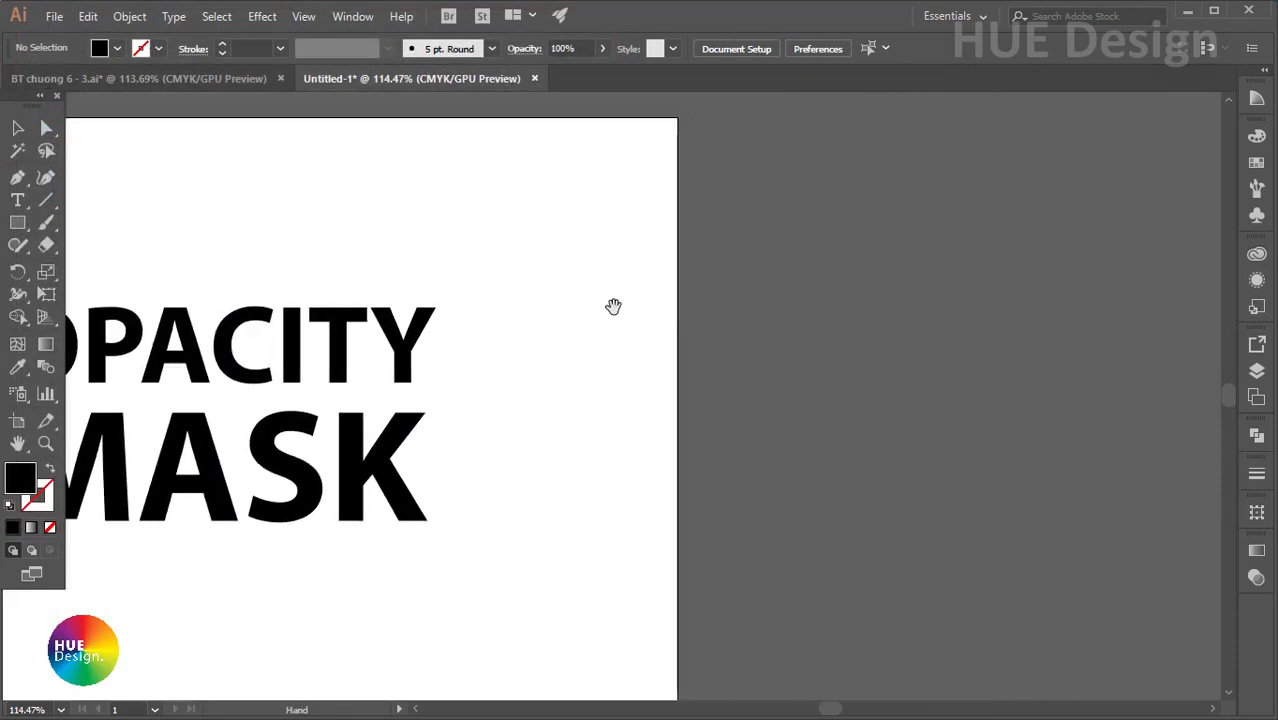
# Step: Enlarge the fire image, shrink the texture to match, and stack both beside the artboard
pyautogui.click(740, 148)
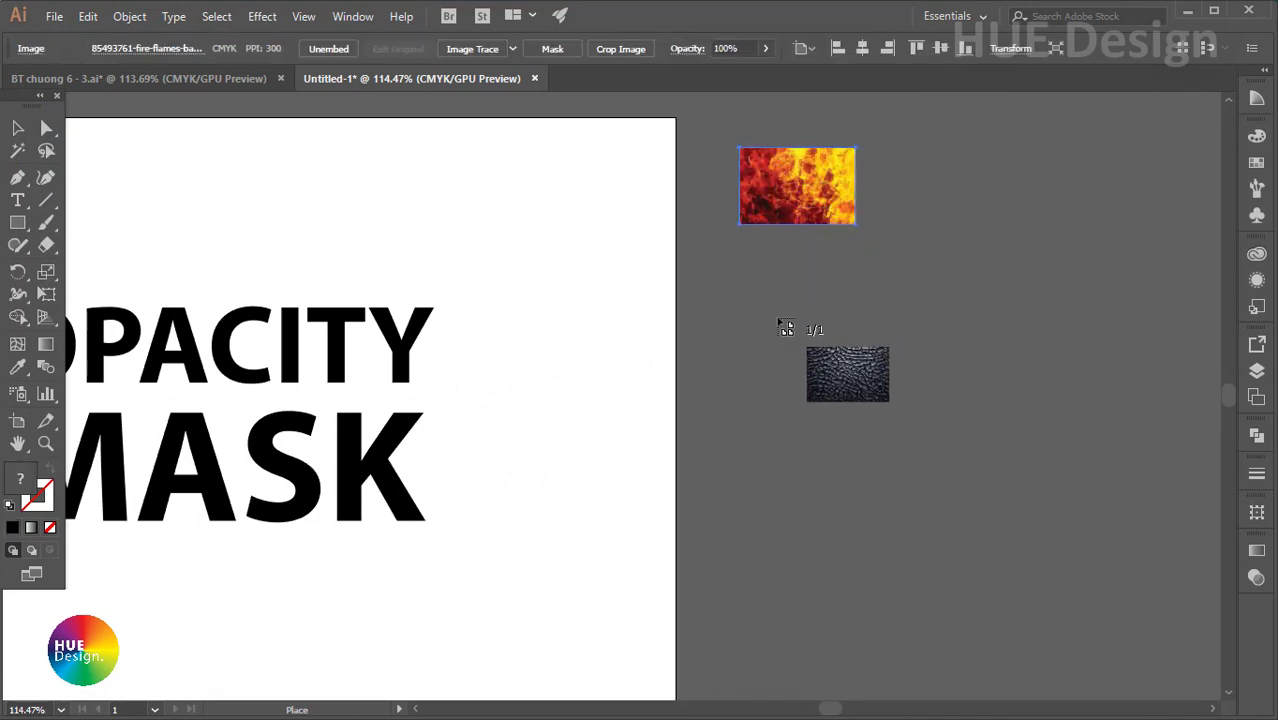
pyautogui.click(740, 257)
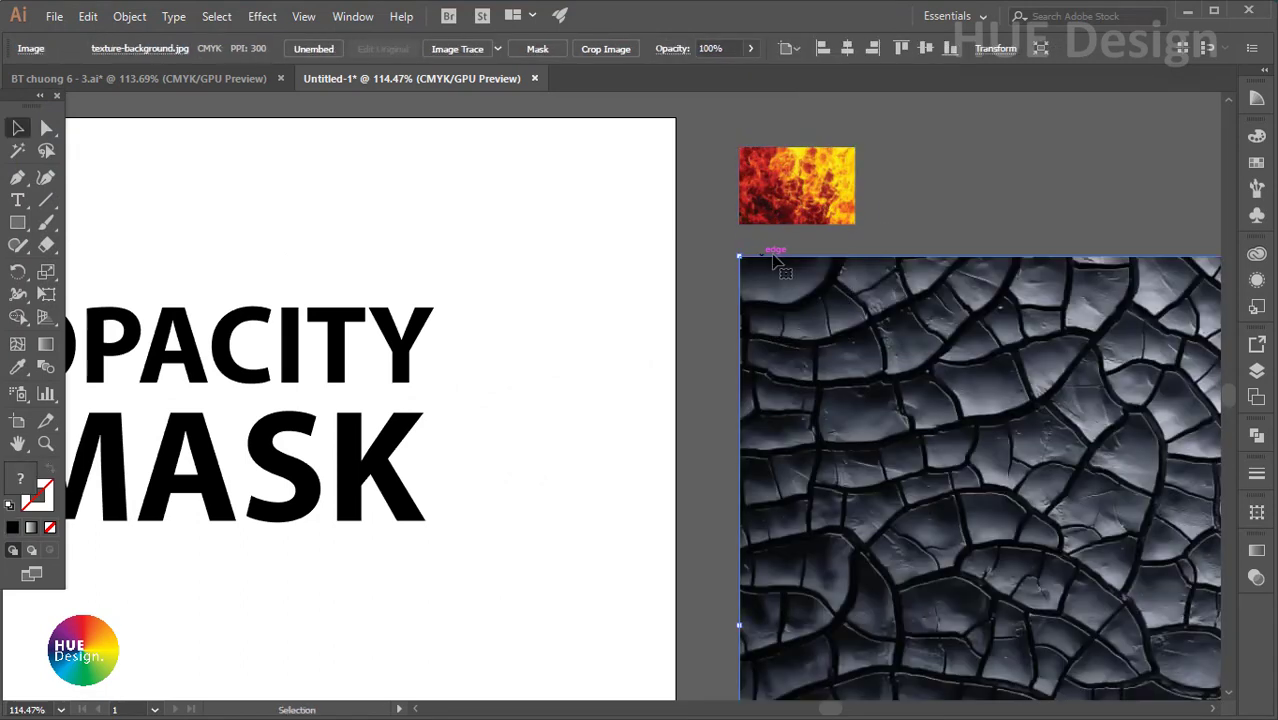
pyautogui.click(795, 180)
pyautogui.hotkey('ctrl', '-')
pyautogui.hotkey('ctrl', '-')
pyautogui.hotkey('ctrl', '-')
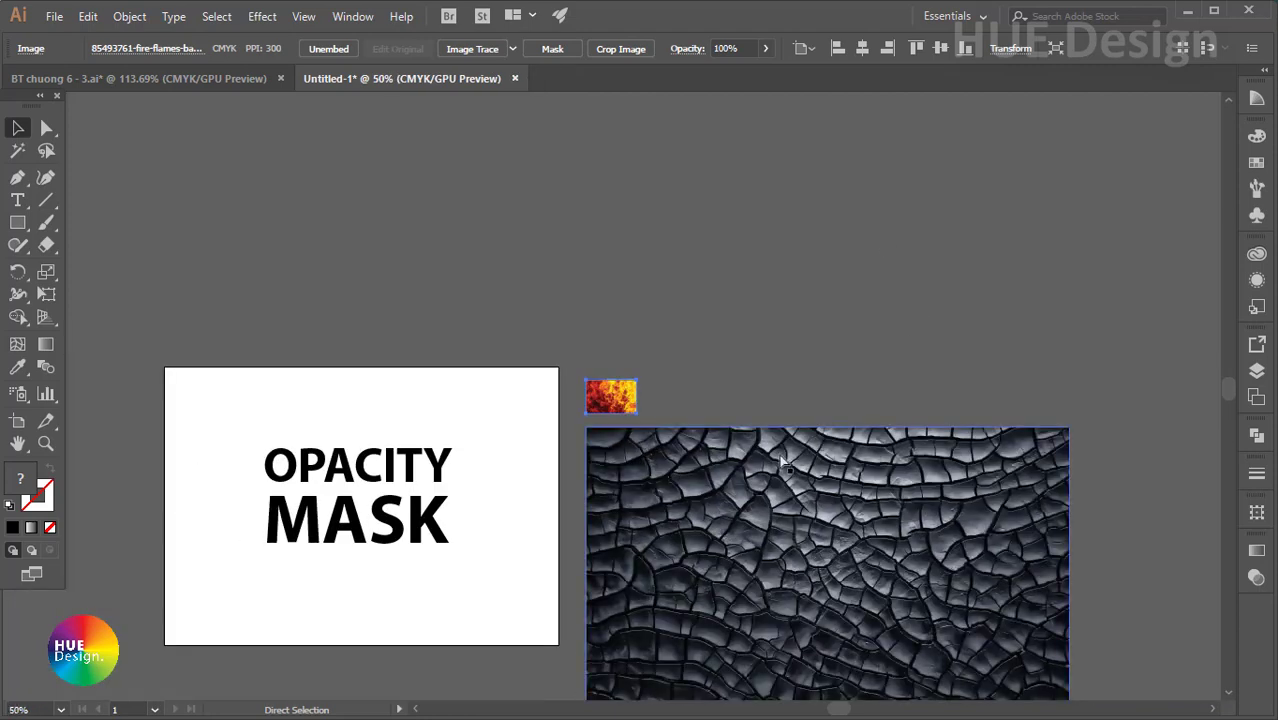
pyautogui.hotkey('ctrl', '-')
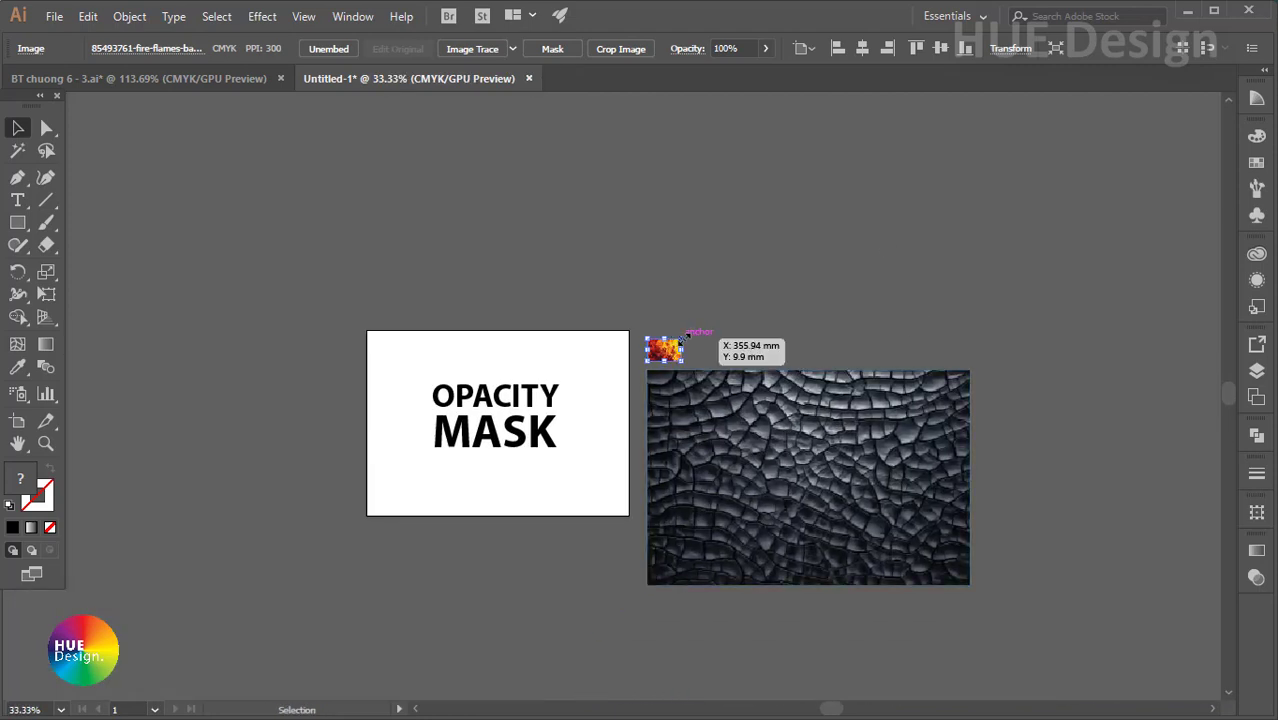
pyautogui.moveTo(683, 341); pyautogui.dragTo(840, 288)
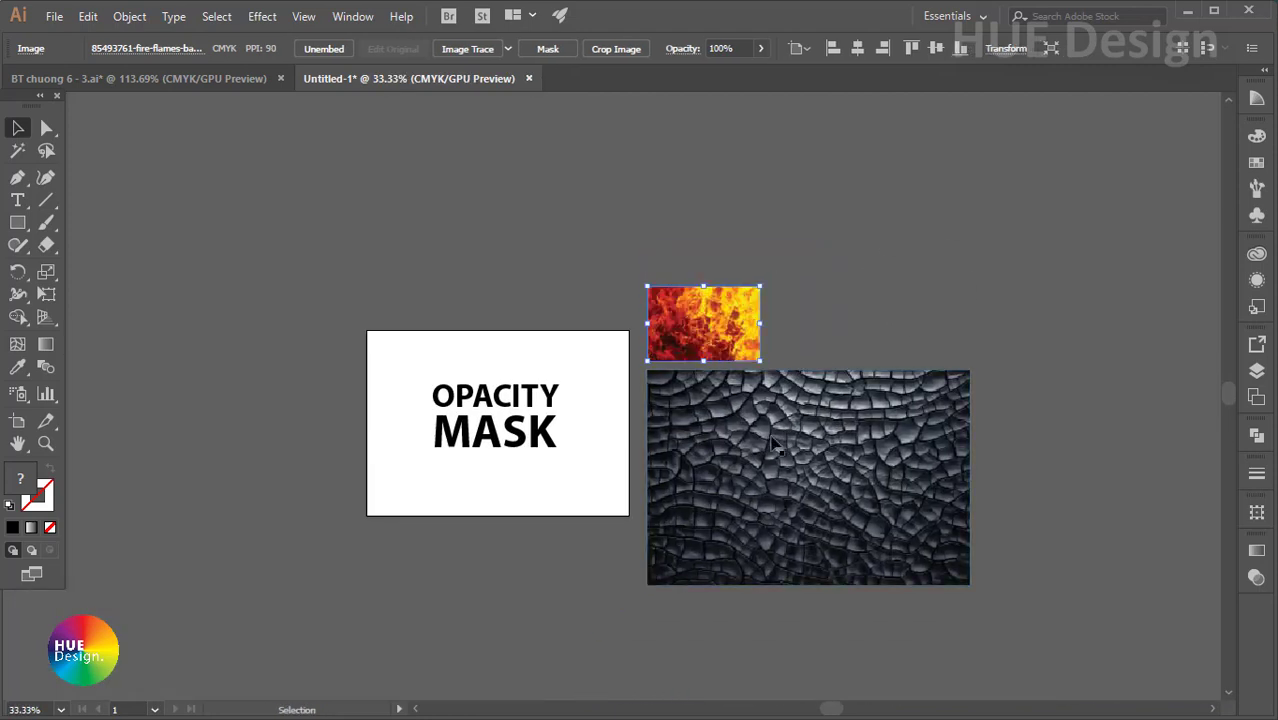
pyautogui.click(773, 441)
pyautogui.moveTo(966, 587)
pyautogui.mouseDown()
pyautogui.moveTo(779, 446)
pyautogui.moveTo(721, 323)
pyautogui.moveTo(713, 380)
pyautogui.mouseUp()
pyautogui.click(623, 288)
pyautogui.click(766, 418)
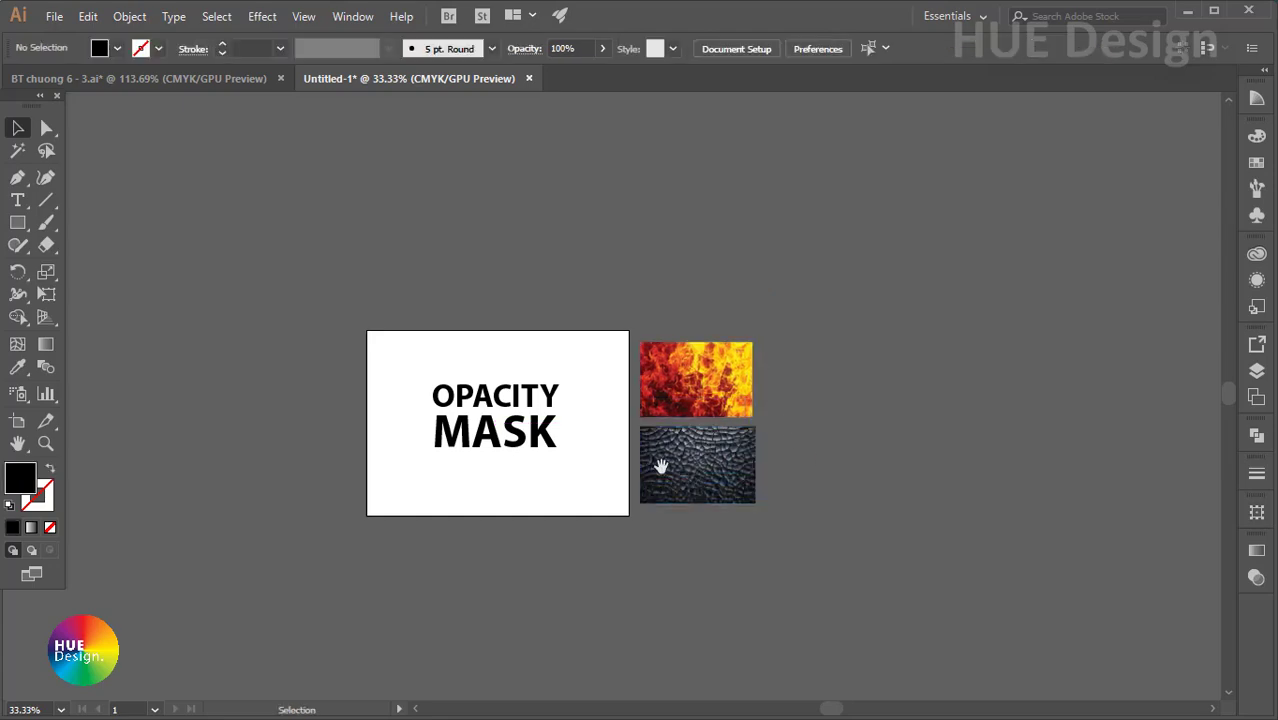
# Step: Zoom in on the OPACITY MASK text
pyautogui.keyDown('ctrl'); pyautogui.click(434, 337); pyautogui.keyUp('ctrl')
pyautogui.moveTo(635, 441); pyautogui.dragTo(721, 507)
pyautogui.moveTo(815, 581)
pyautogui.mouseDown()
pyautogui.moveTo(724, 391)
pyautogui.moveTo(735, 392)
pyautogui.mouseUp()
pyautogui.moveTo(730, 462); pyautogui.dragTo(785, 499)
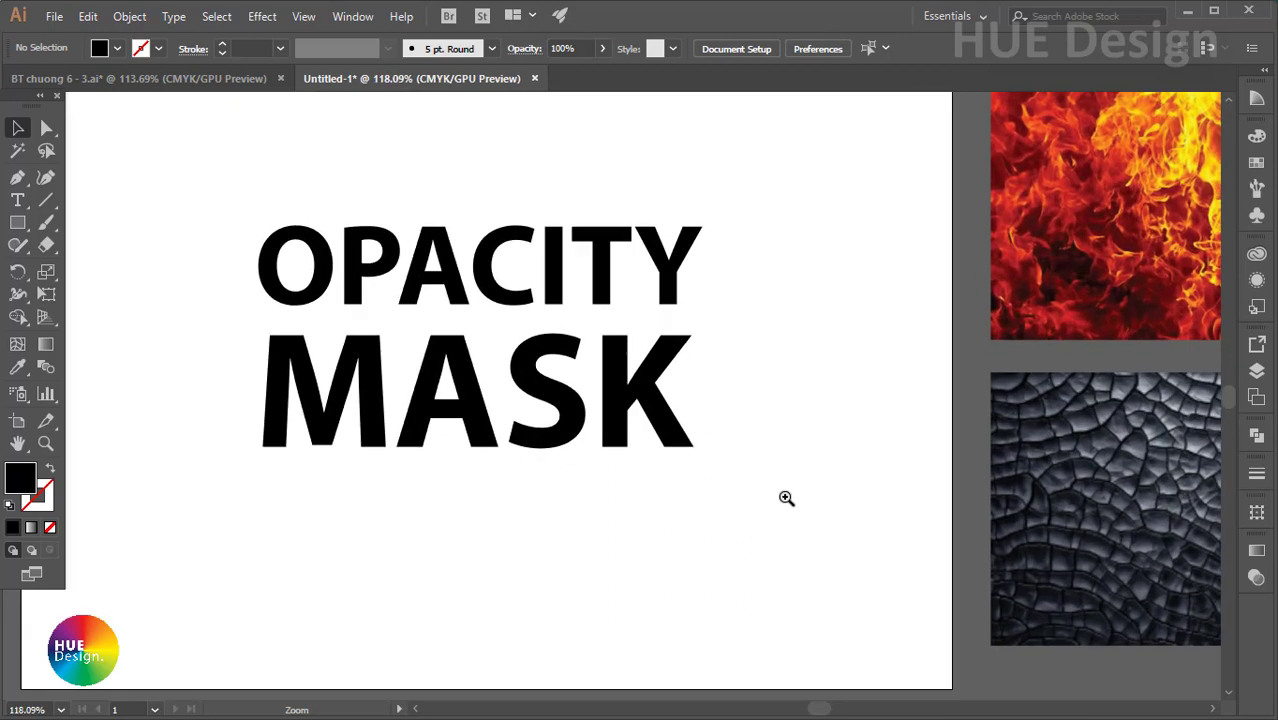
pyautogui.scroll(2, 773, 419)
pyautogui.hscroll(-3, 742, 385)
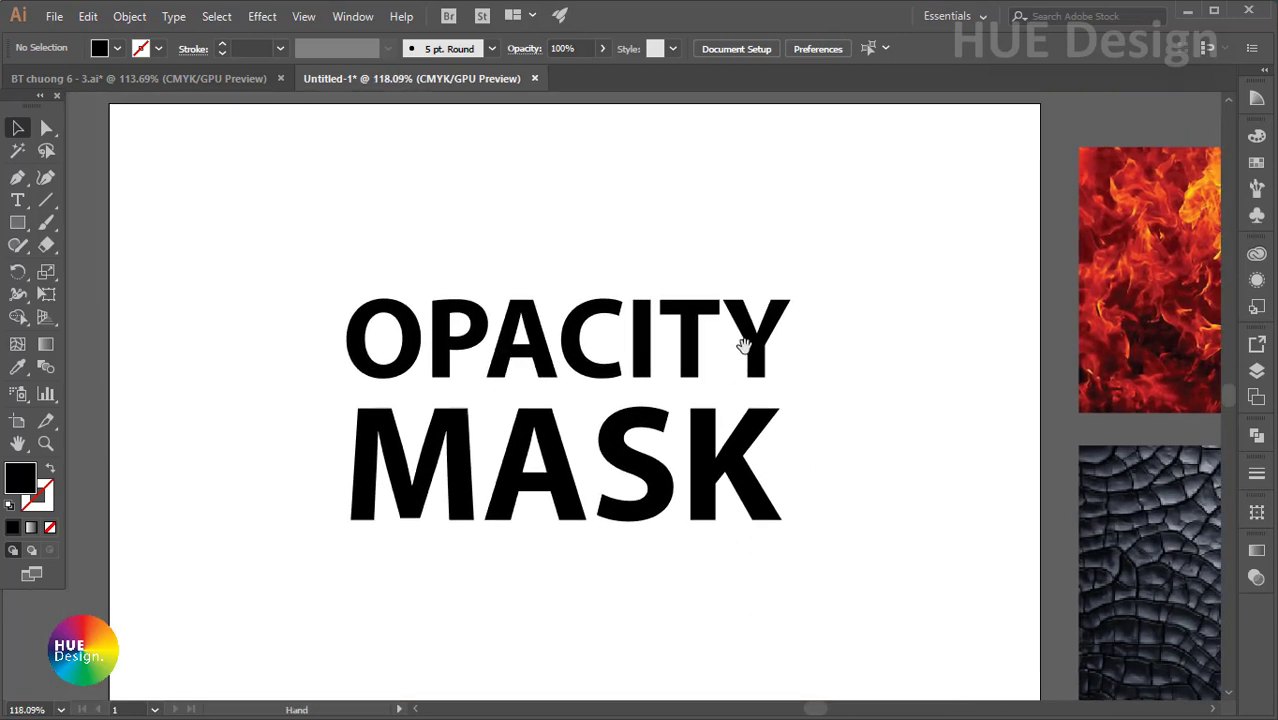
# Step: Give OPACITY a red fill (C0 M100 Y100 K0) and an orange stroke from Swatches
pyautogui.click(632, 322)
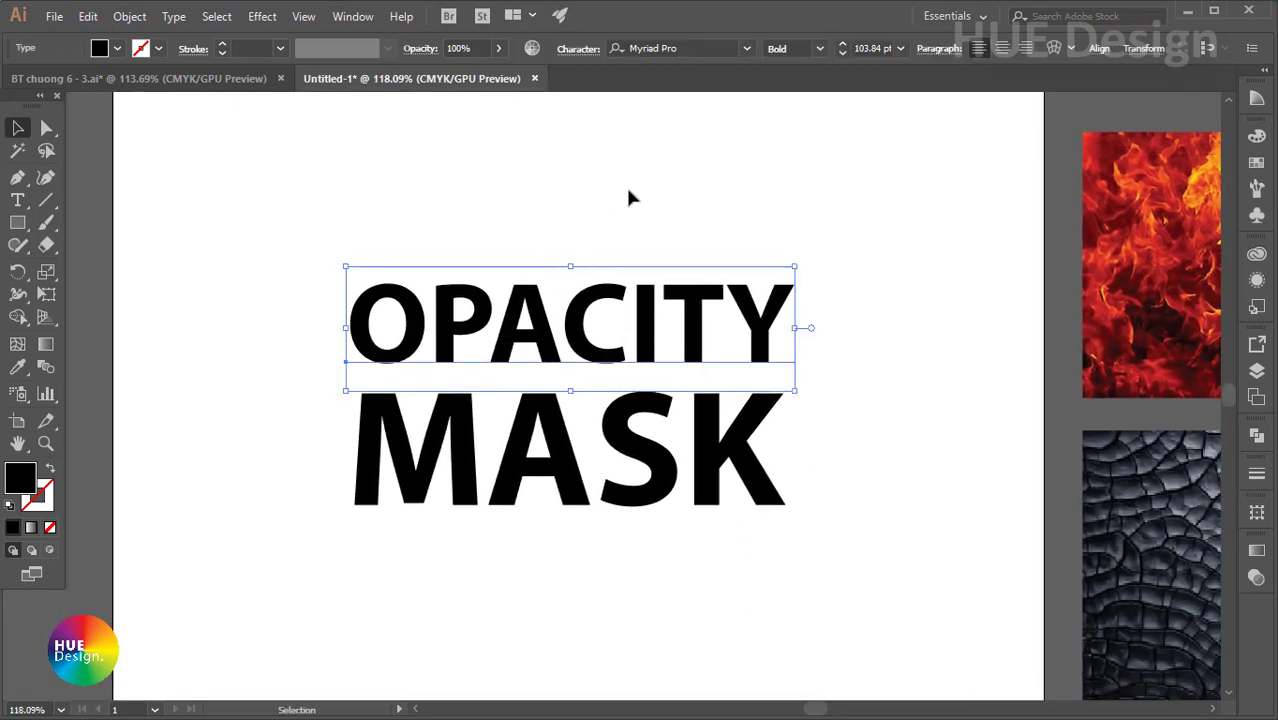
pyautogui.click(1257, 162)
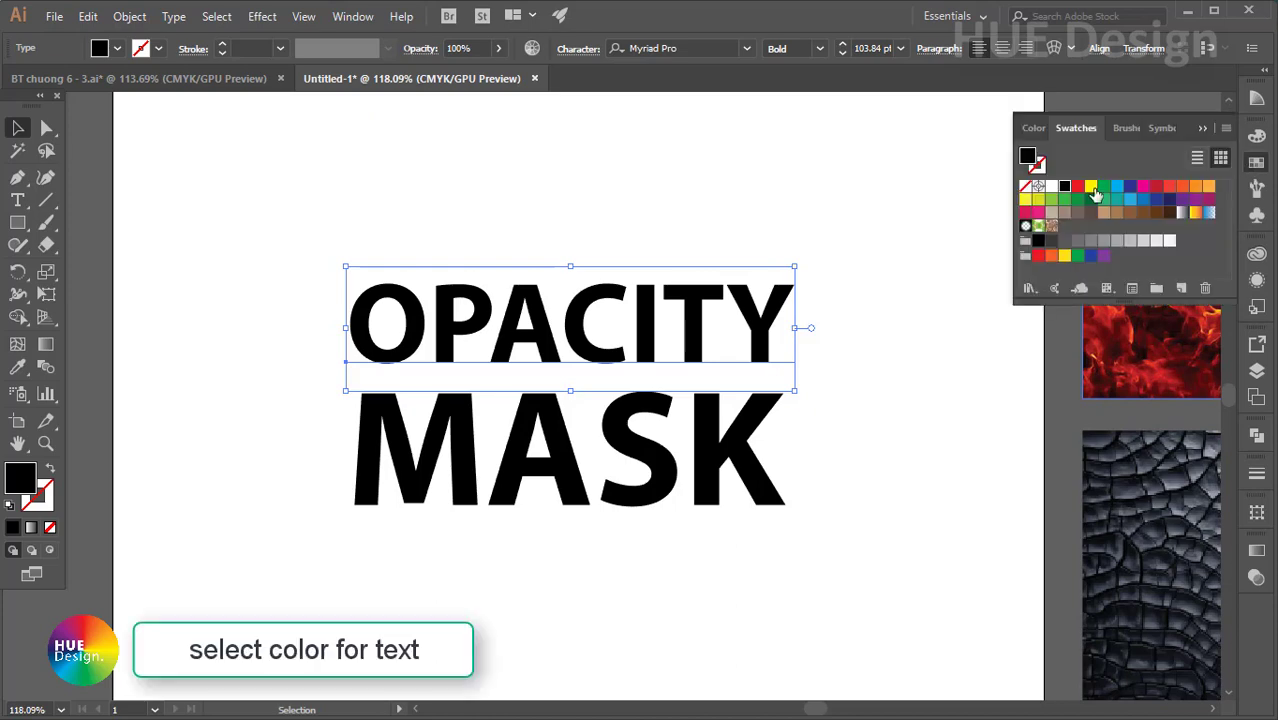
pyautogui.click(1078, 187)
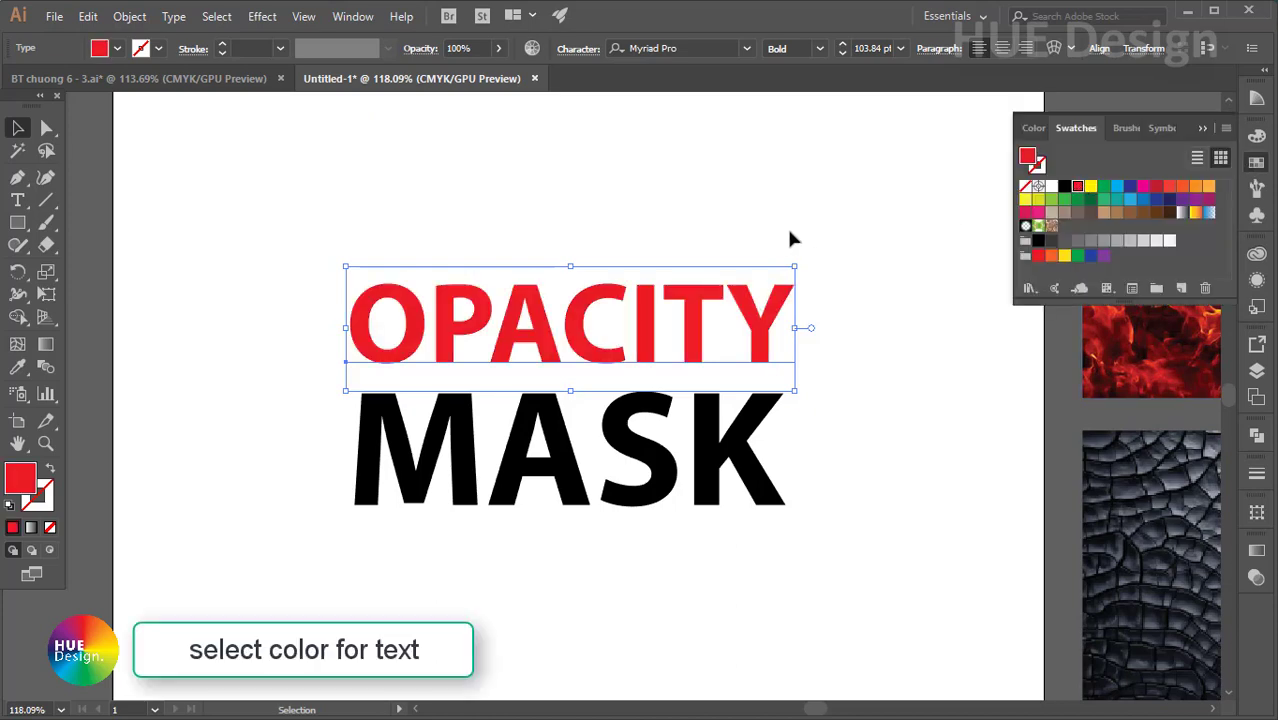
pyautogui.click(792, 239)
pyautogui.click(685, 305)
pyautogui.click(12, 527)
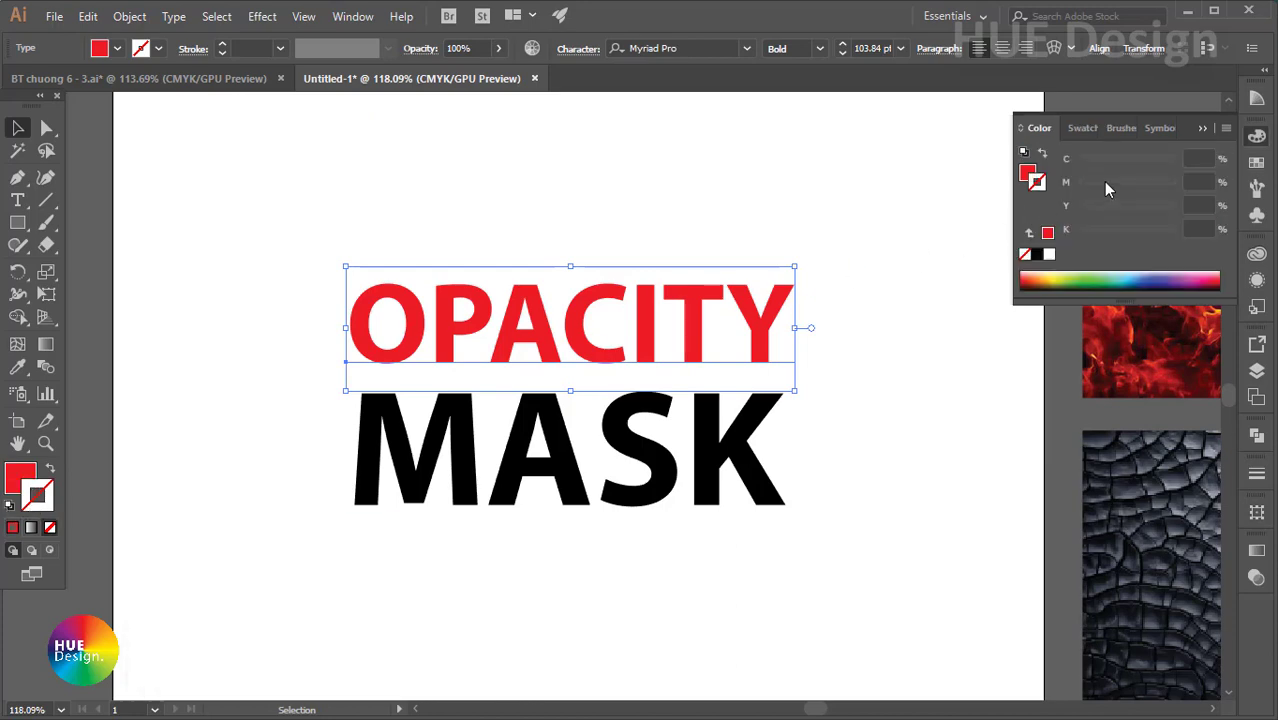
pyautogui.click(1257, 161)
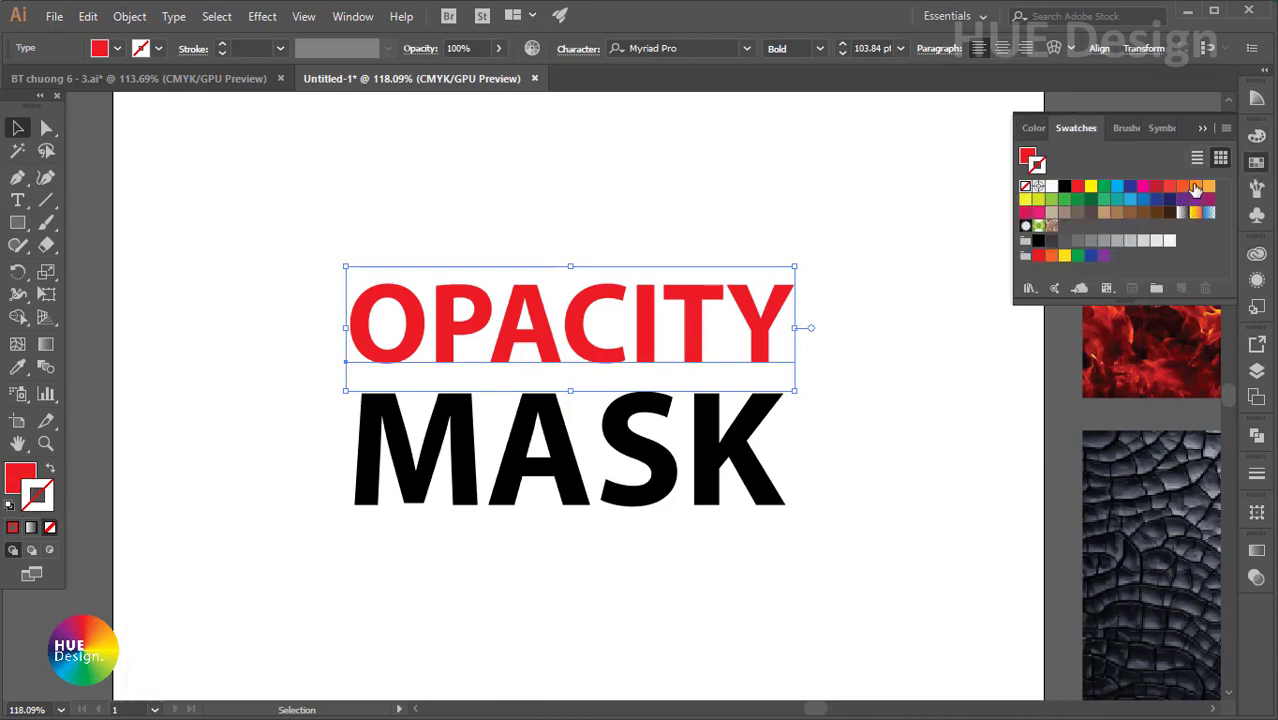
pyautogui.click(1195, 187)
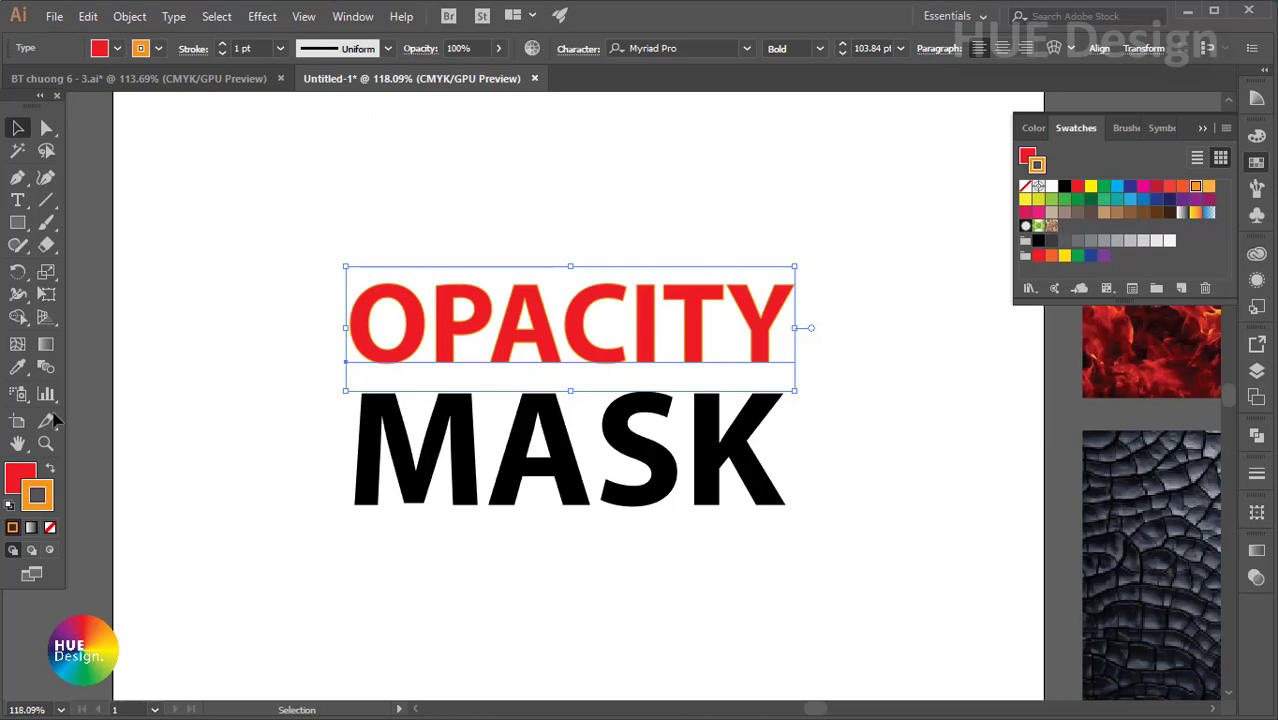
pyautogui.click(15, 483)
pyautogui.click(280, 262)
pyautogui.click(430, 305)
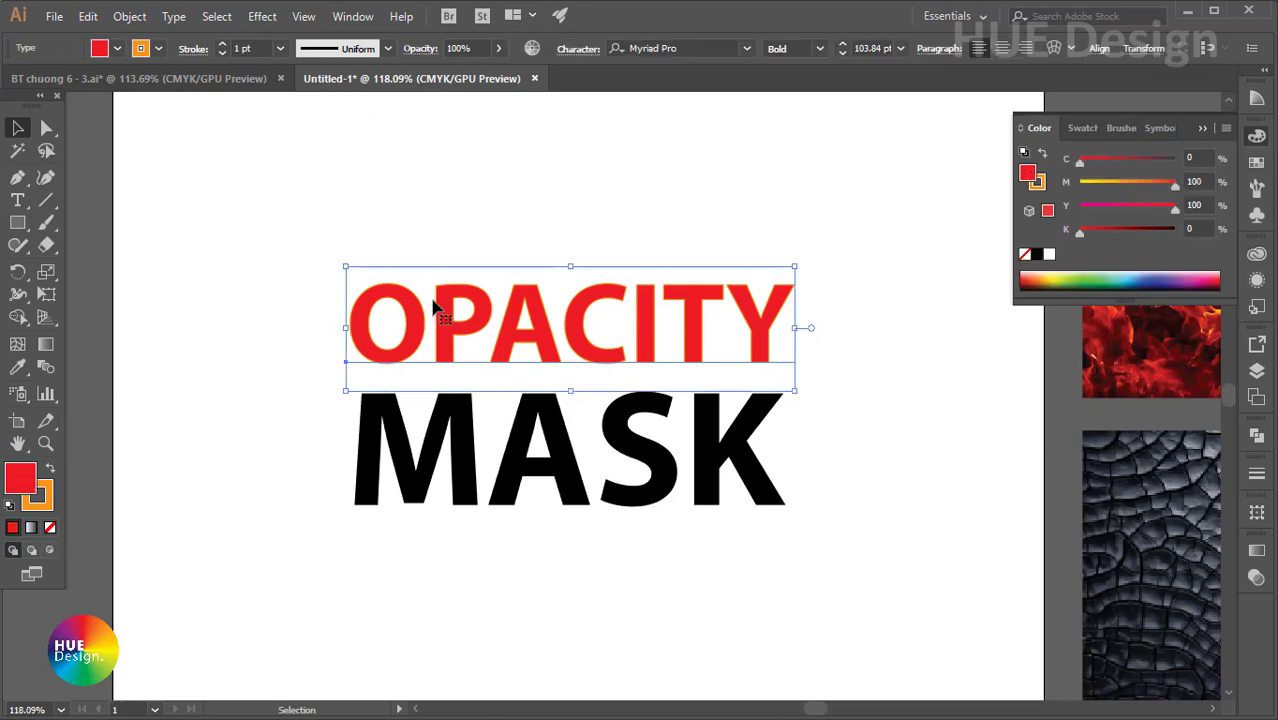
# Step: Paste a copy of OPACITY in front of the original with Ctrl+C, Ctrl+F
pyautogui.click(1203, 128)
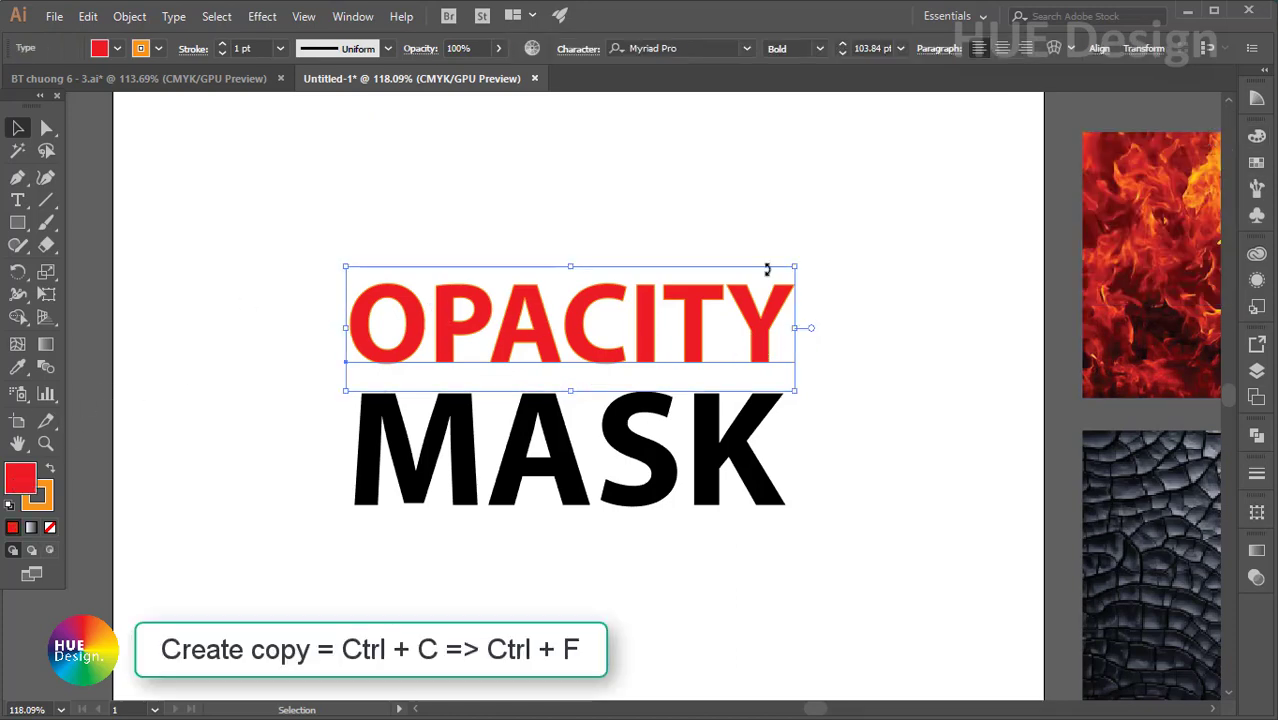
pyautogui.hotkey('ctrl', 'c')
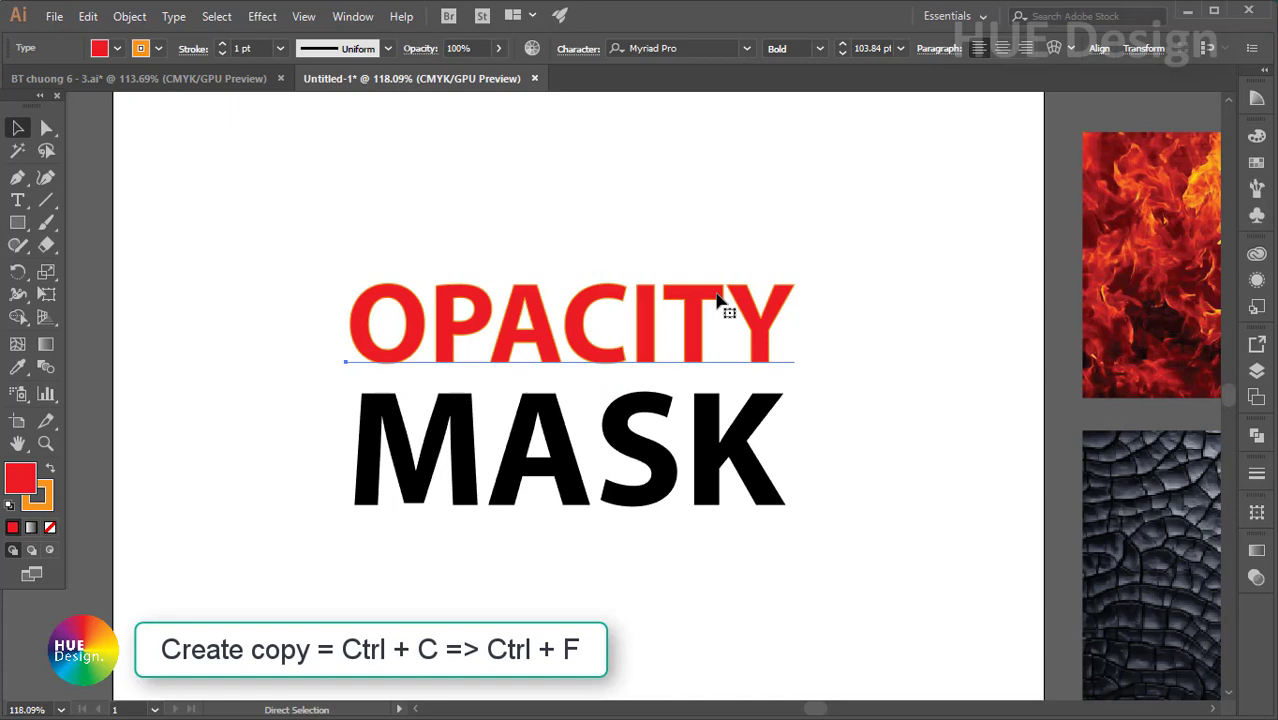
pyautogui.hotkey('ctrl', 'f')
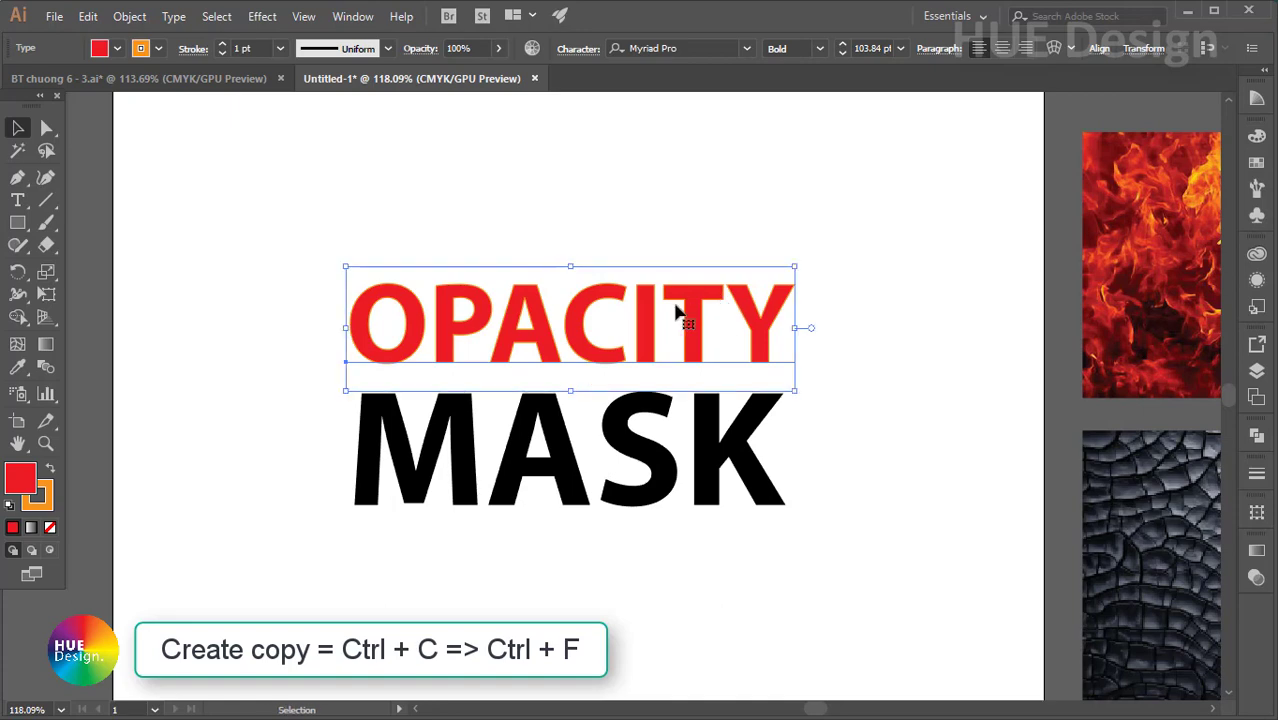
pyautogui.moveTo(690, 308); pyautogui.dragTo(734, 216)
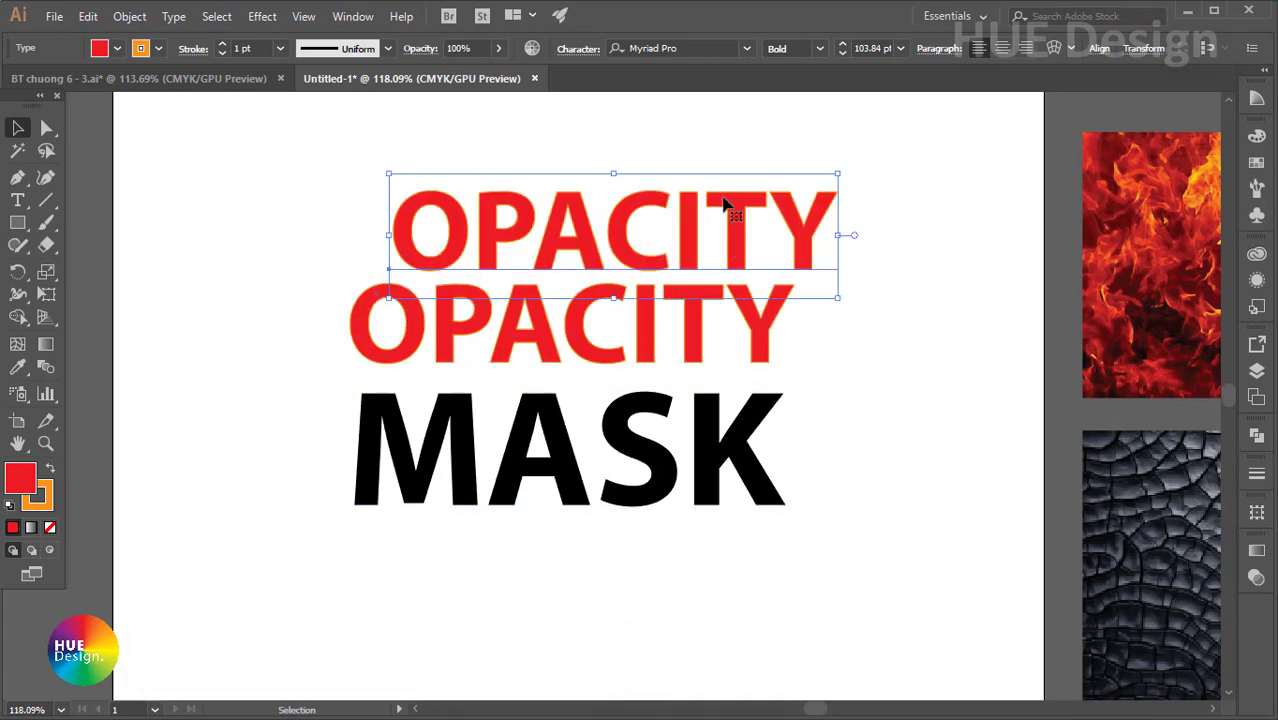
pyautogui.hotkey('ctrl', 'z')
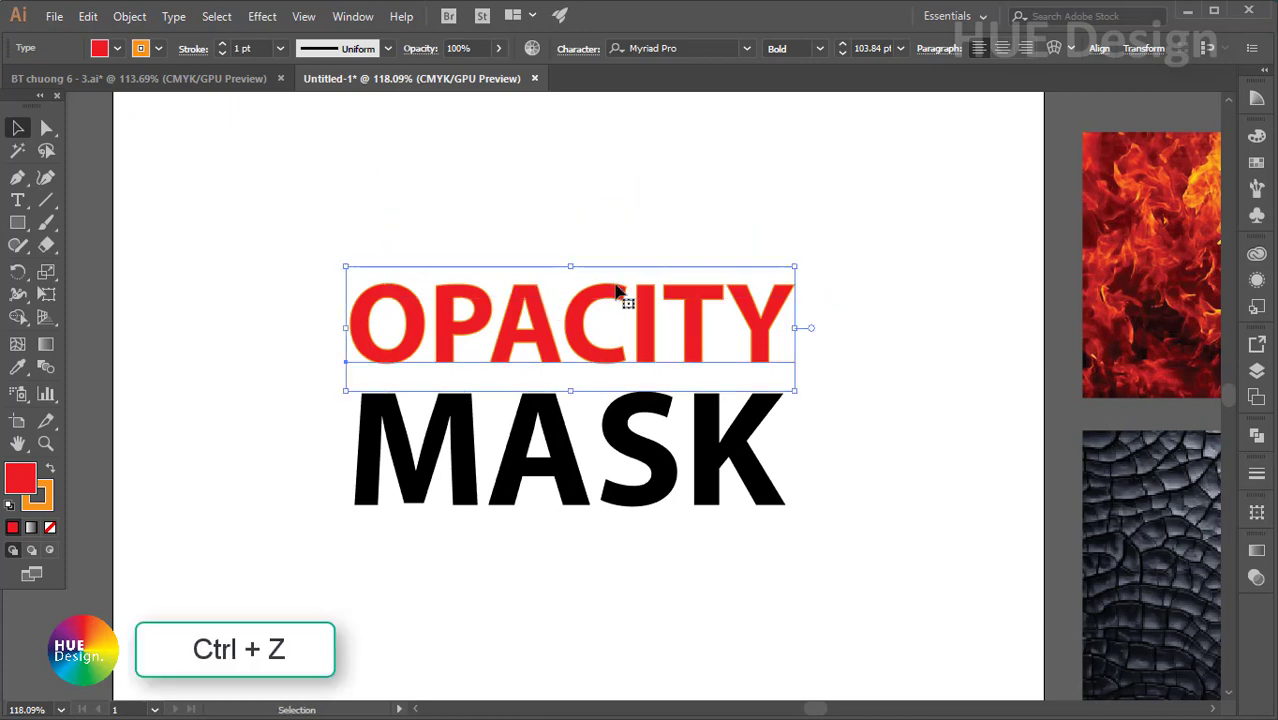
# Step: Fill the front copy yellow and set its stroke to None
pyautogui.click(1257, 162)
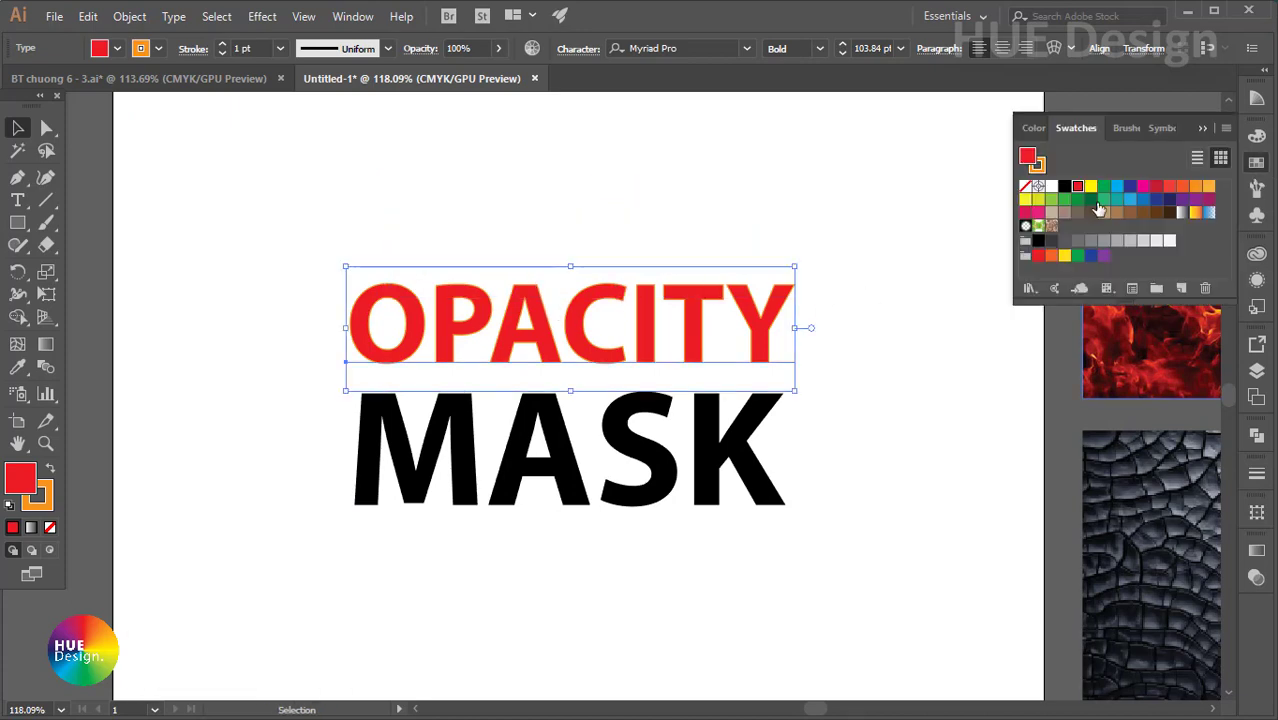
pyautogui.click(1090, 187)
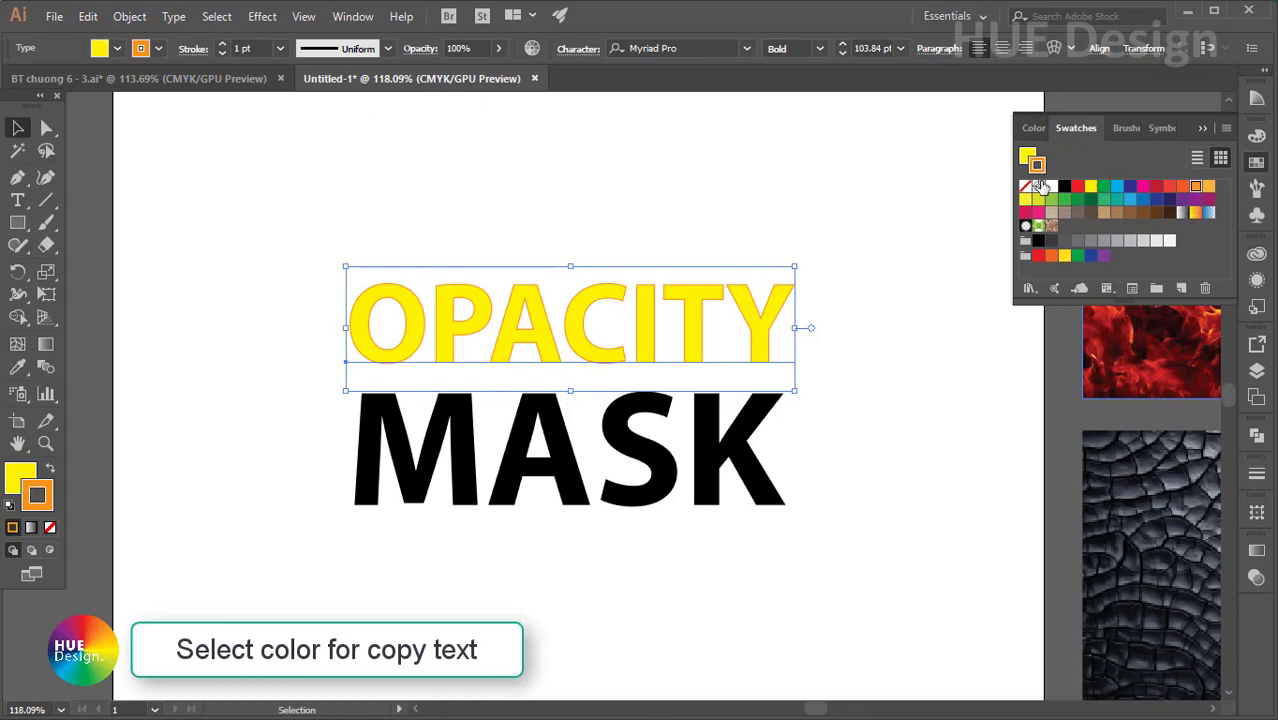
pyautogui.click(1025, 187)
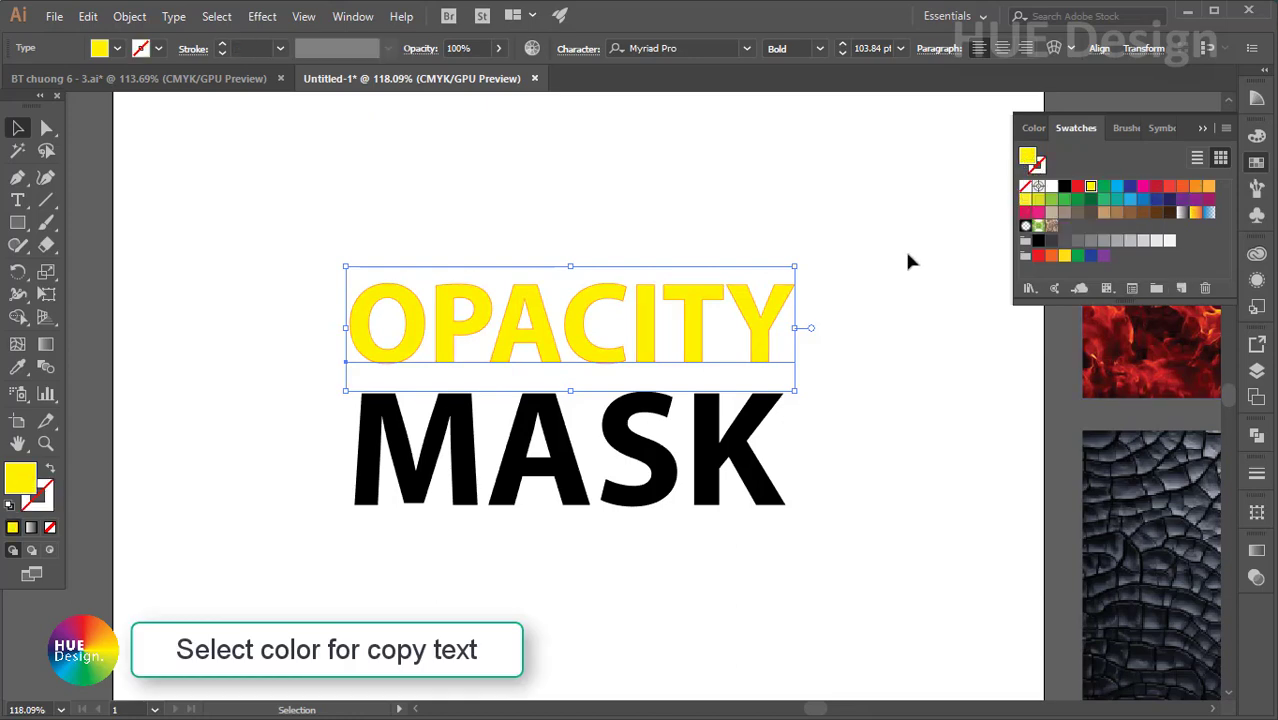
pyautogui.click(1201, 129)
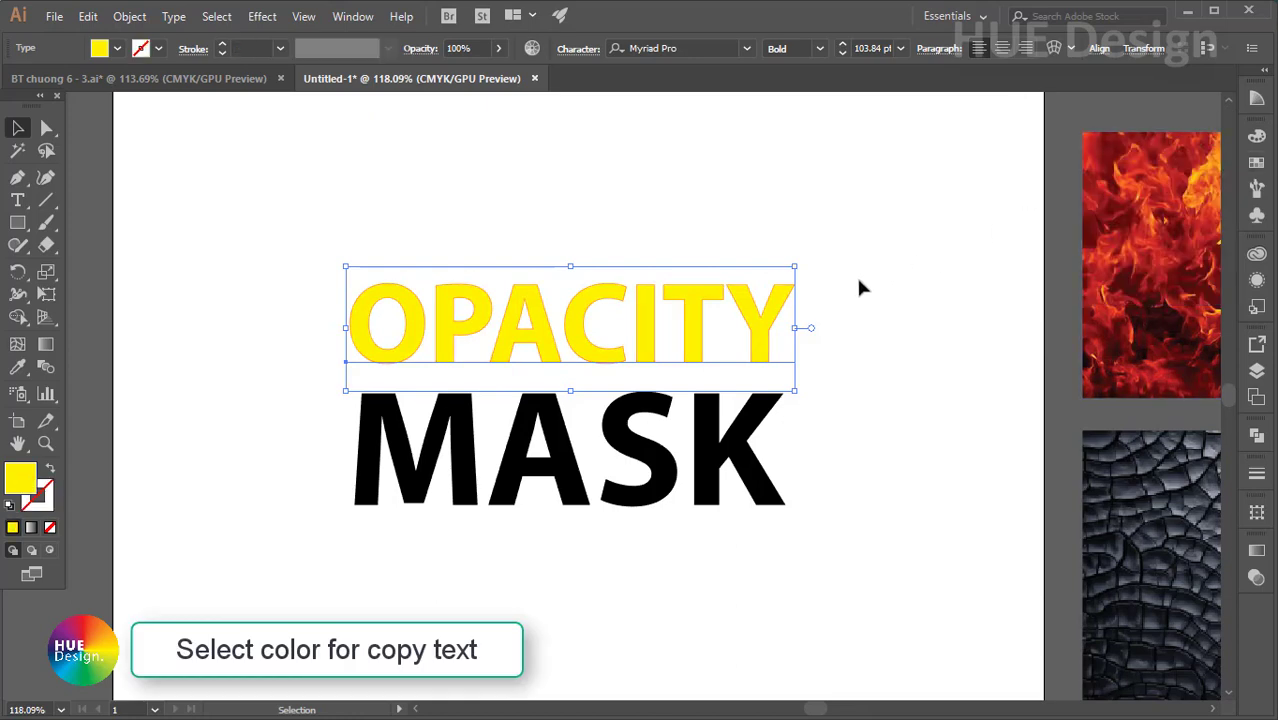
# Step: Make an opacity mask on the yellow OPACITY copy with Clip unchecked, then exit mask editing
pyautogui.click(1257, 578)
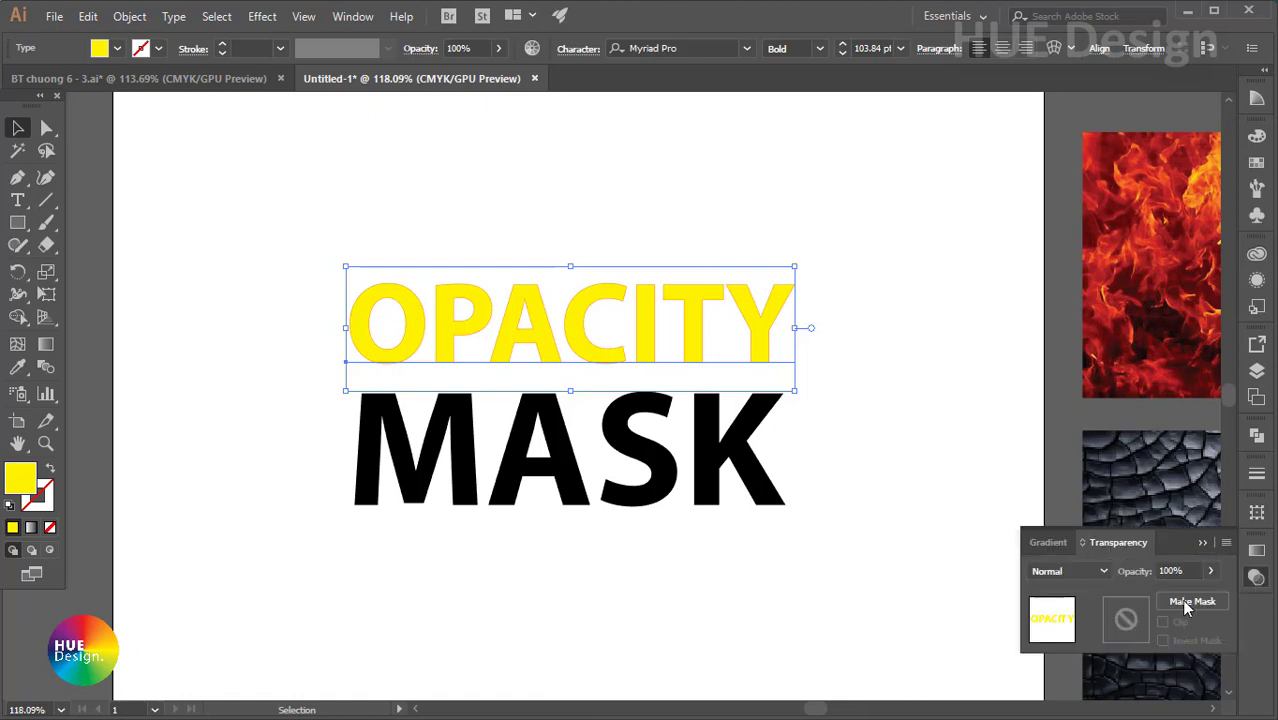
pyautogui.click(1192, 601)
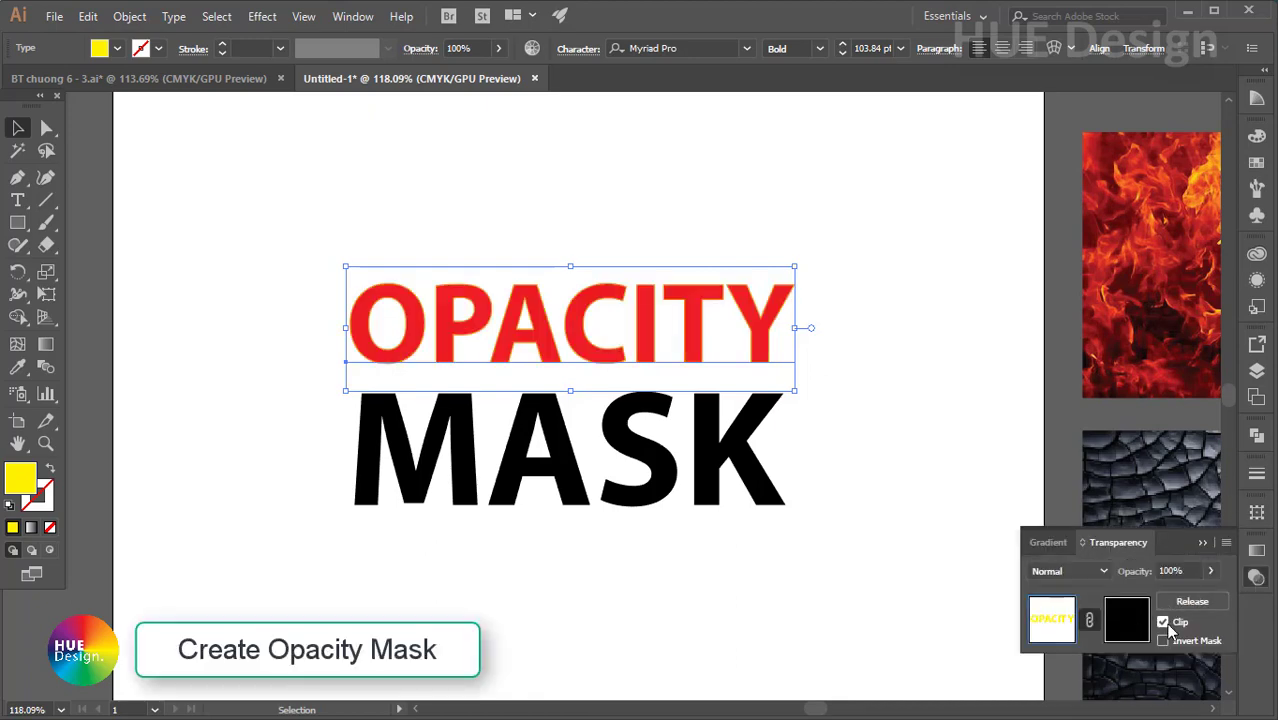
pyautogui.click(1163, 622)
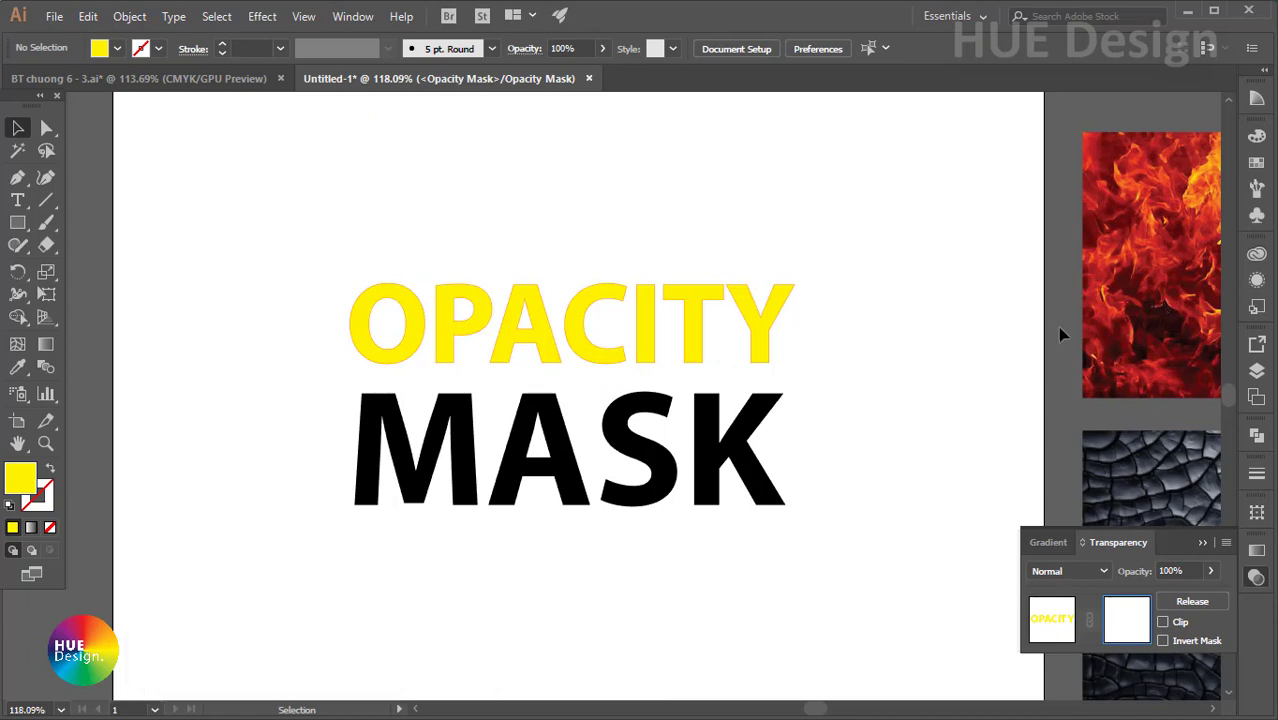
pyautogui.moveTo(912, 348); pyautogui.dragTo(918, 336)
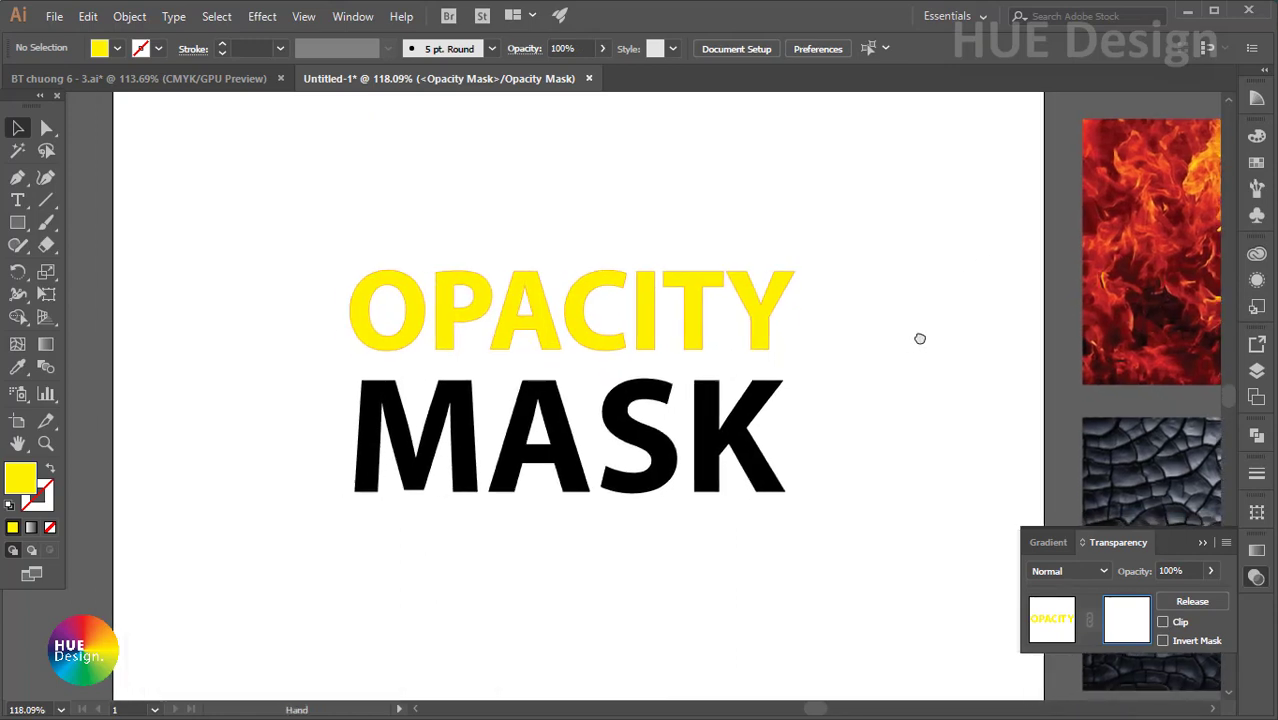
pyautogui.click(1055, 620)
pyautogui.click(958, 338)
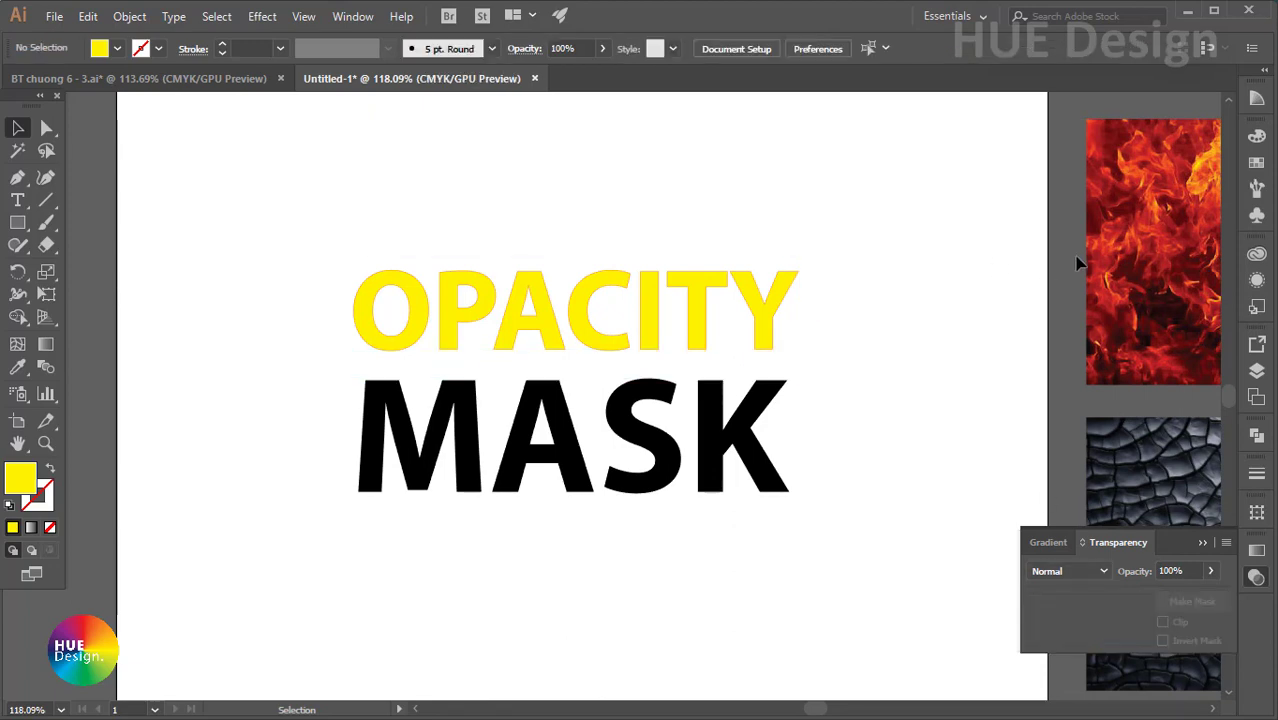
pyautogui.click(1122, 240)
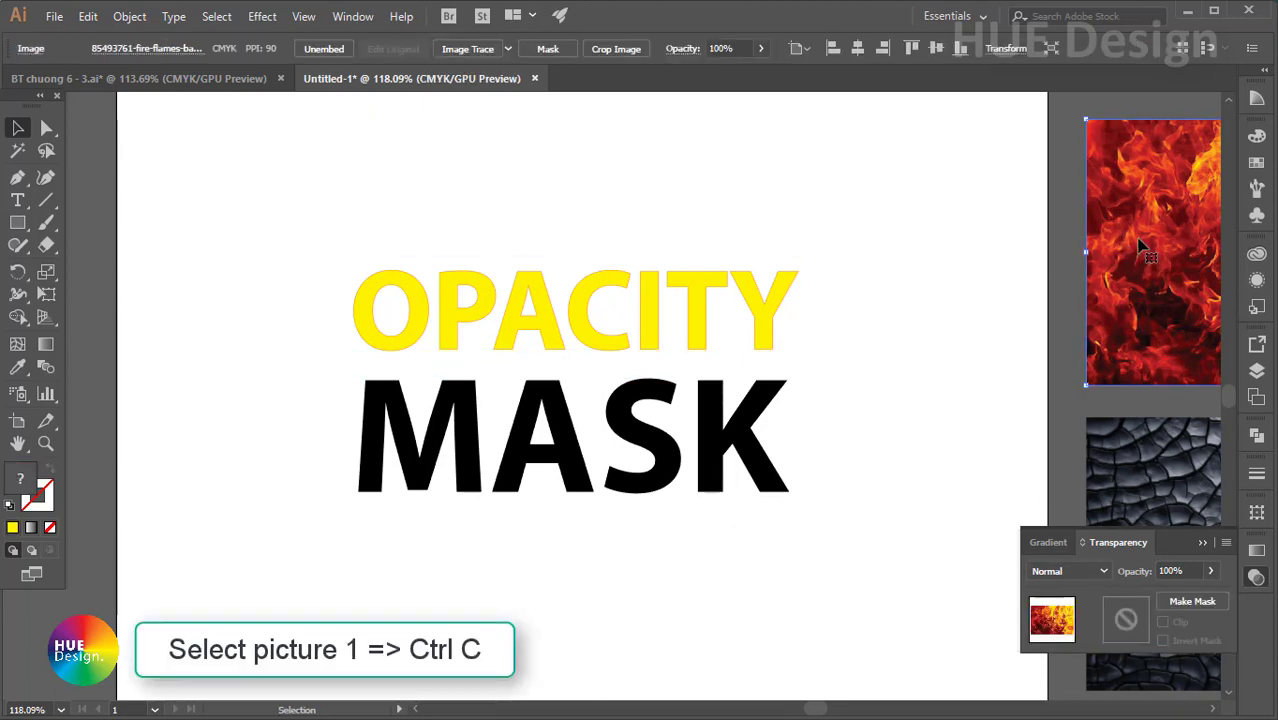
# Step: Paste the fire image into OPACITY's opacity mask and scale it across all the letters
pyautogui.moveTo(1128, 255); pyautogui.dragTo(690, 258)
pyautogui.click(783, 257)
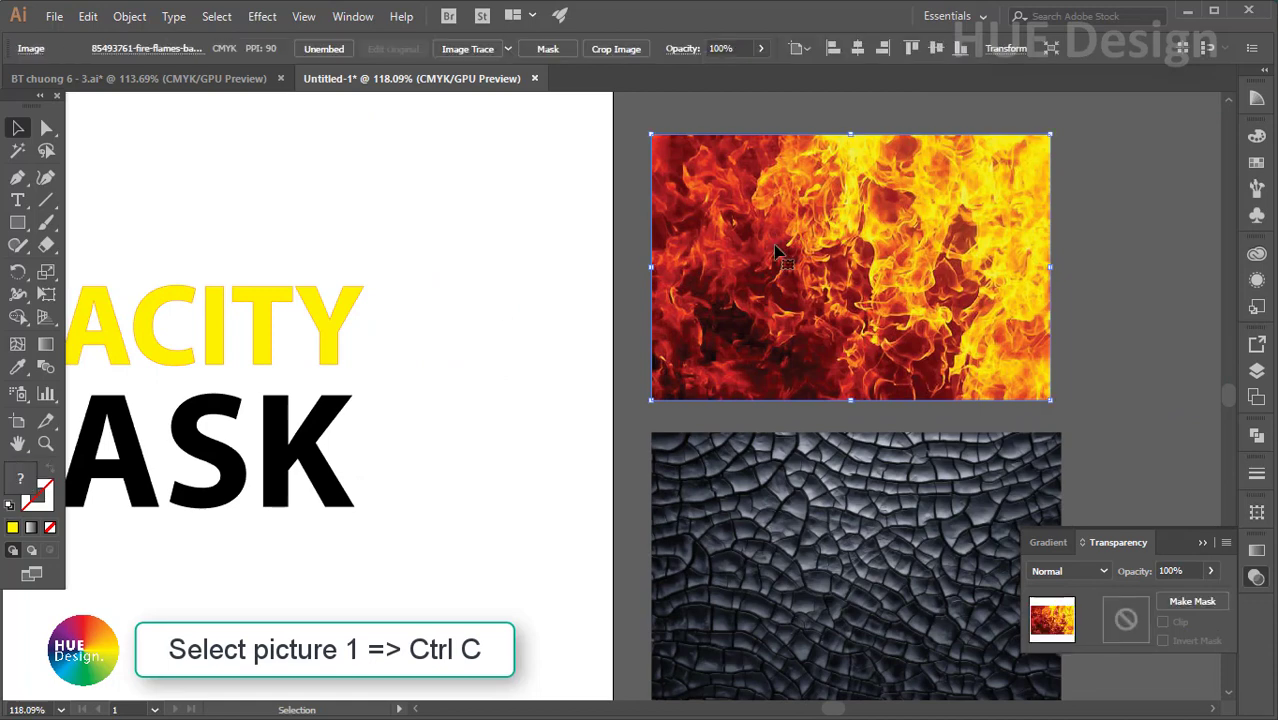
pyautogui.moveTo(550, 345); pyautogui.dragTo(758, 339)
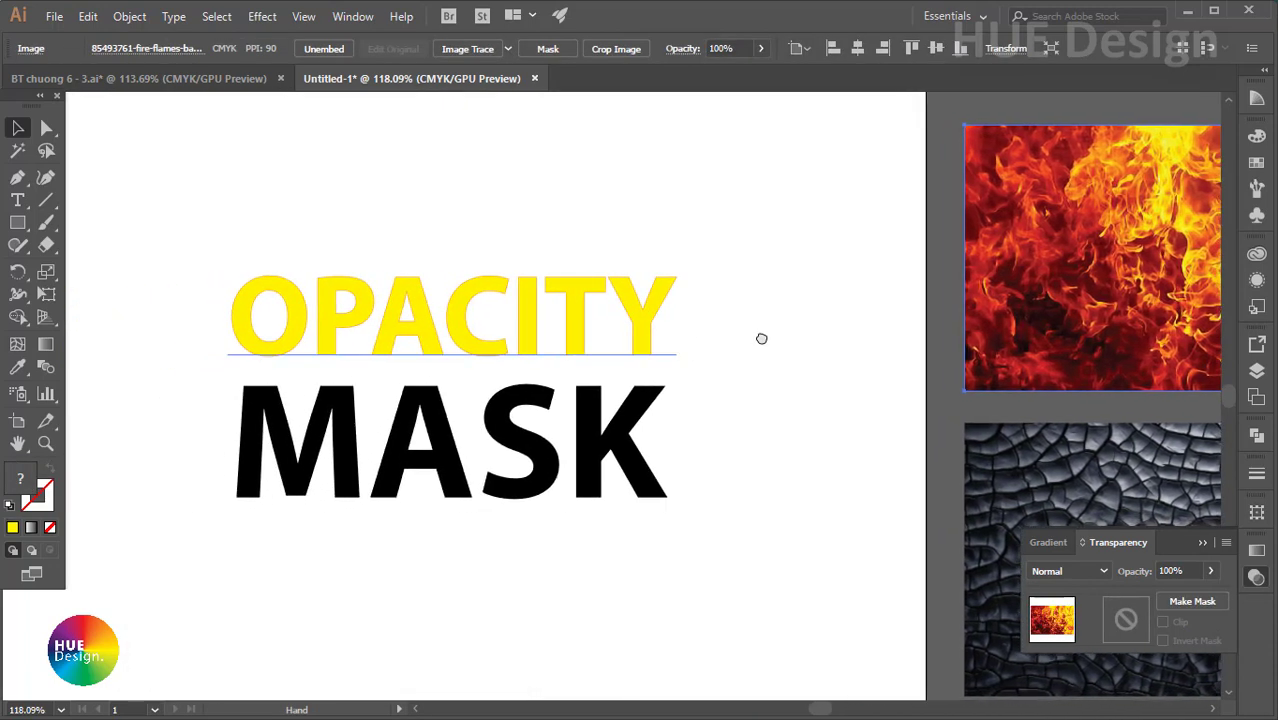
pyautogui.click(633, 322)
pyautogui.click(1133, 628)
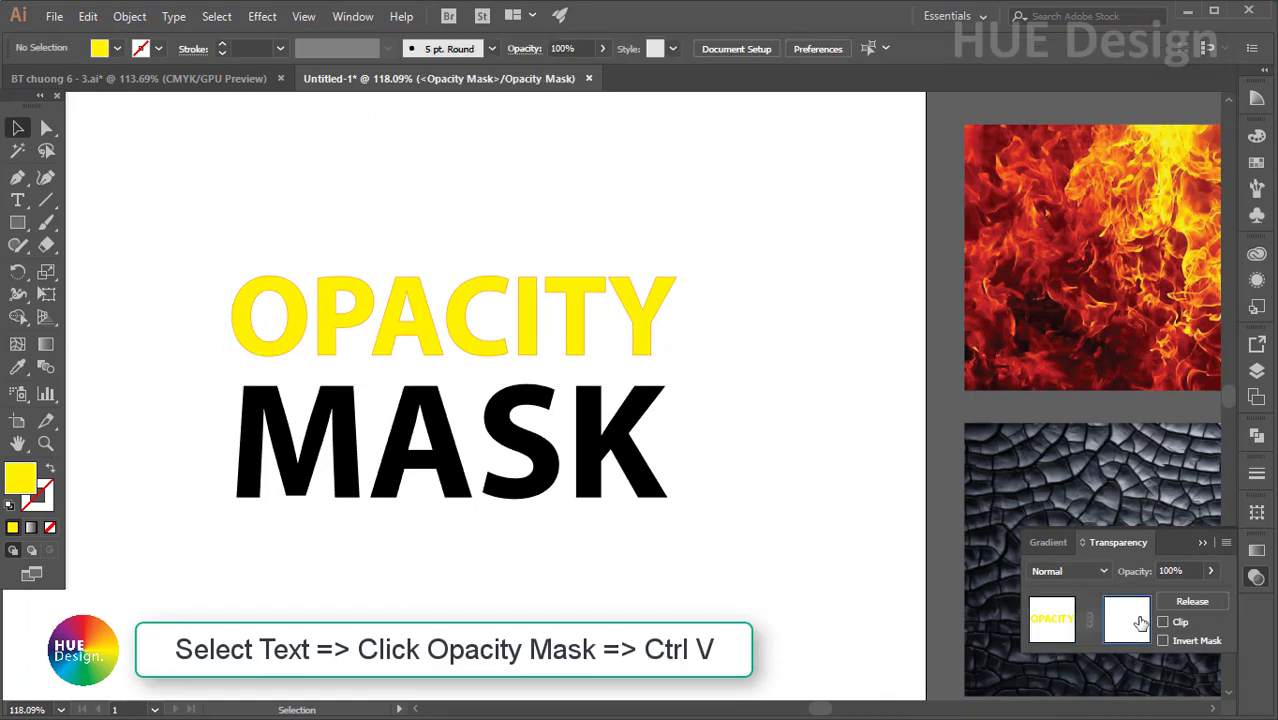
pyautogui.hotkey('ctrl', 'v')
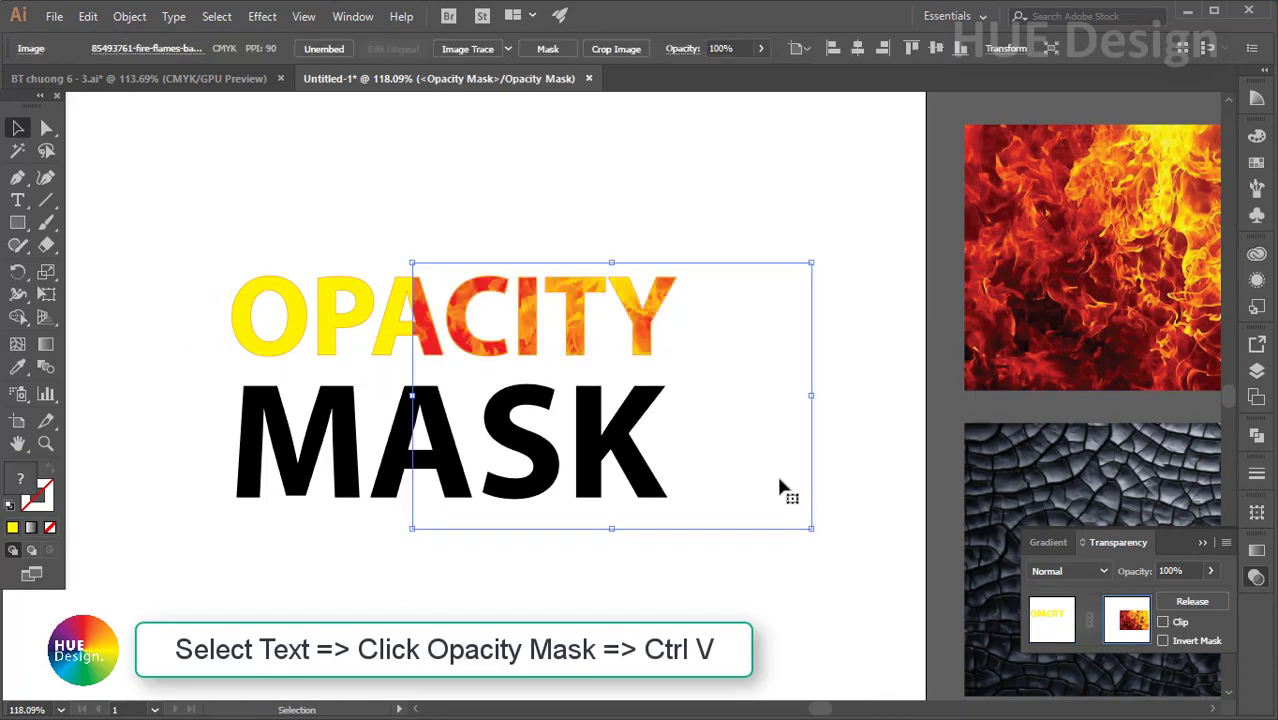
pyautogui.moveTo(686, 362); pyautogui.dragTo(484, 327)
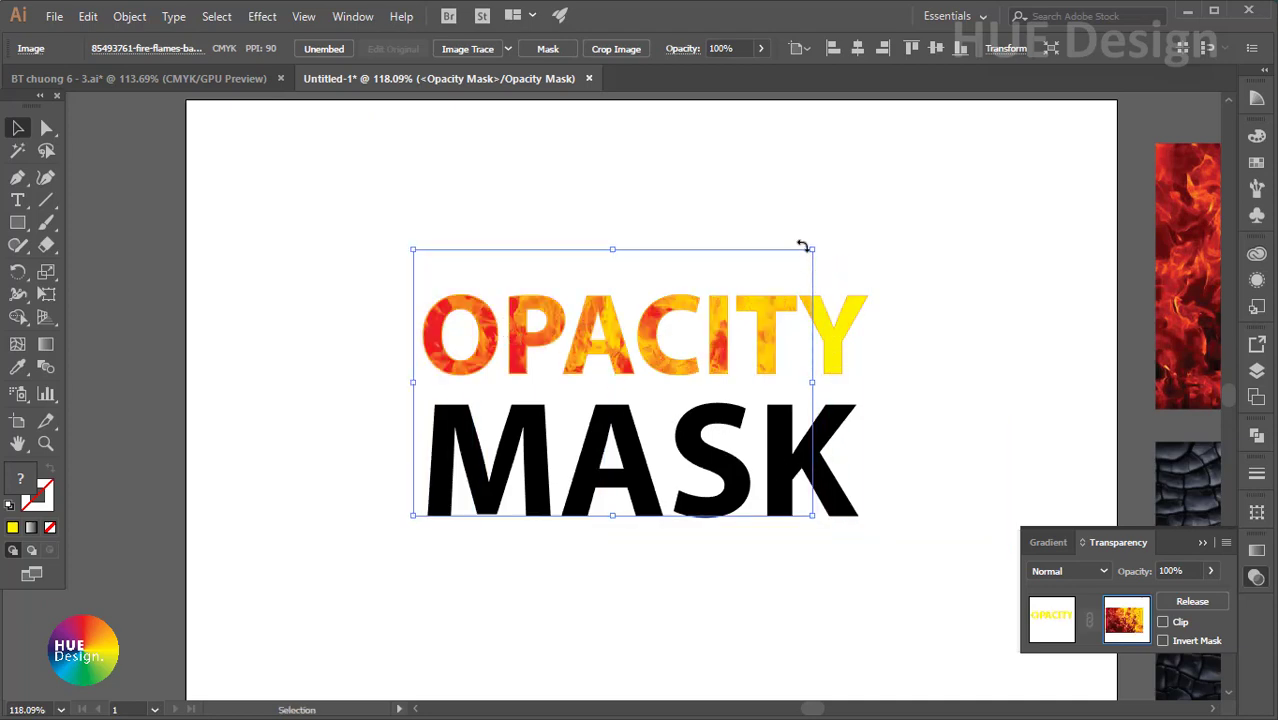
pyautogui.moveTo(812, 249); pyautogui.dragTo(900, 203)
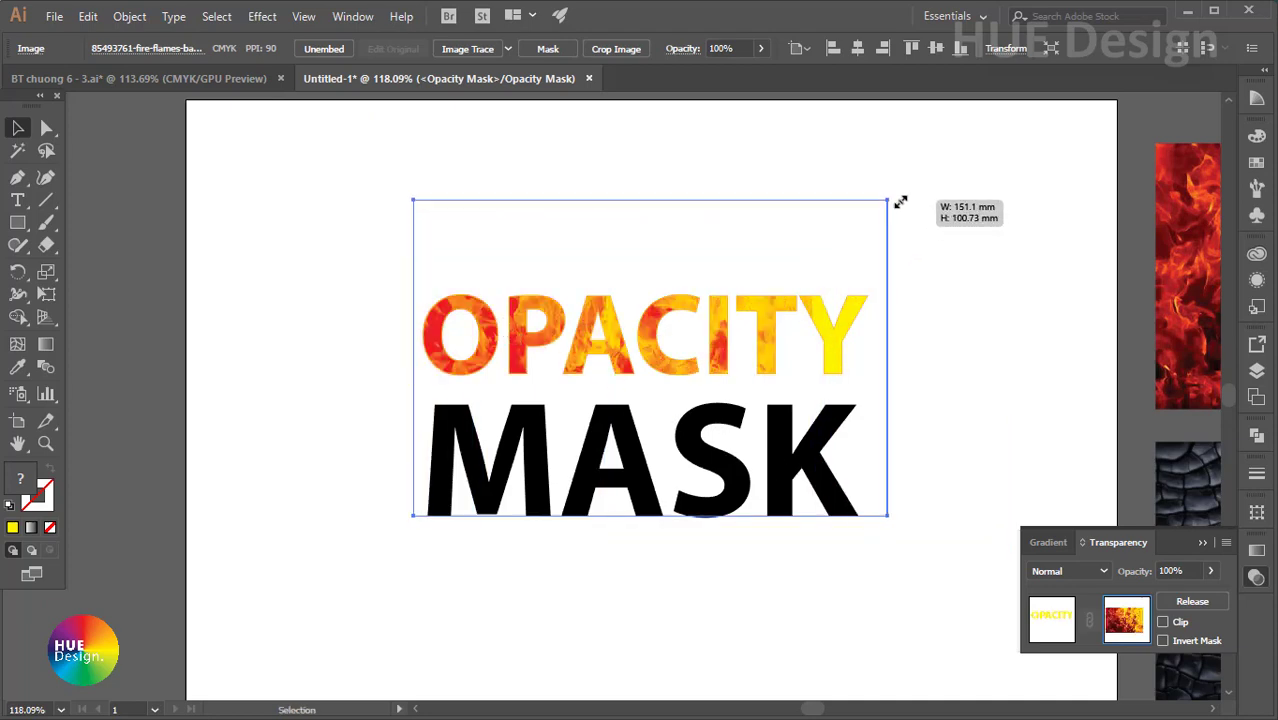
pyautogui.moveTo(900, 203); pyautogui.dragTo(880, 208)
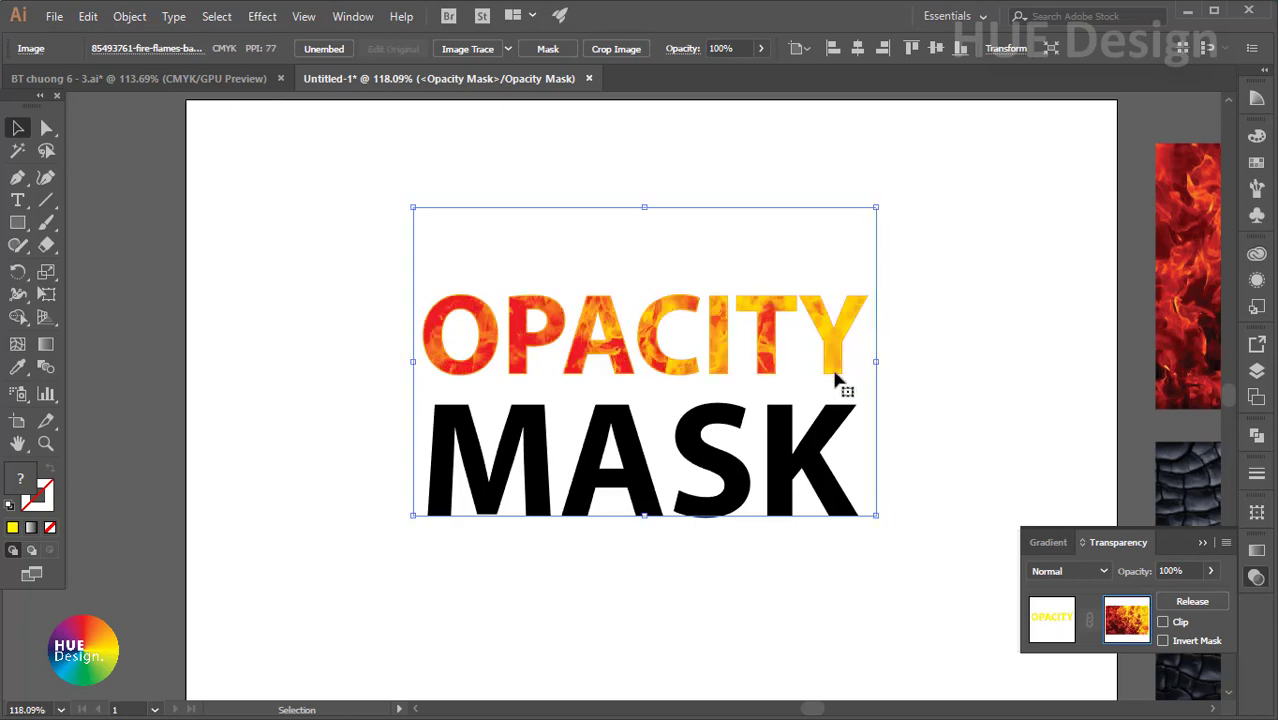
pyautogui.moveTo(620, 295); pyautogui.dragTo(713, 362)
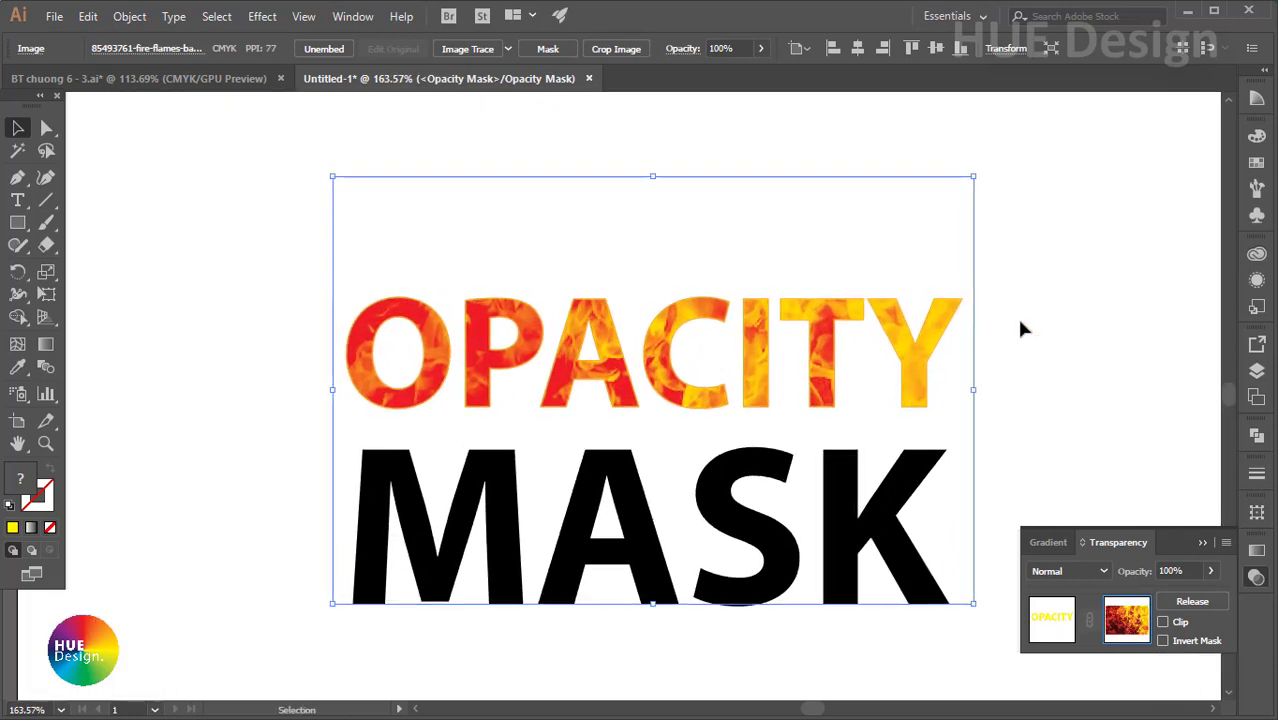
# Step: Exit opacity-mask editing via the artwork thumbnail in the Transparency panel
pyautogui.click(1050, 420)
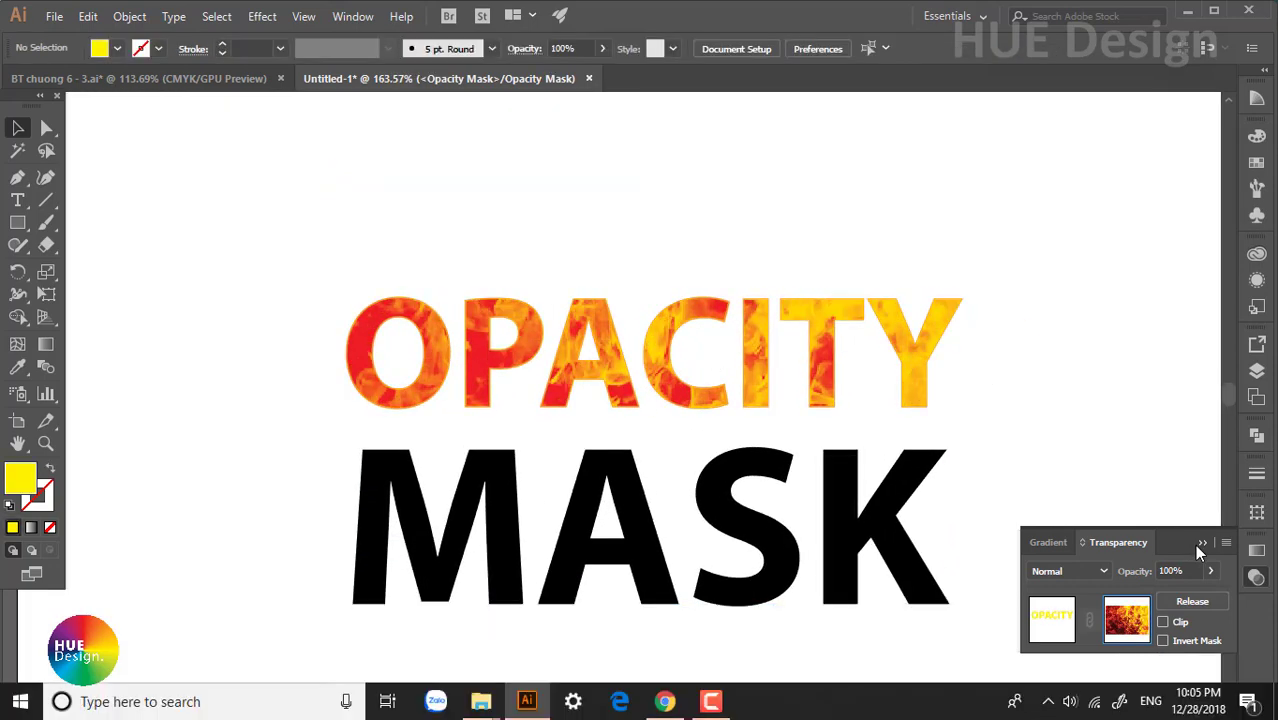
pyautogui.click(750, 358)
pyautogui.moveTo(755, 366)
pyautogui.mouseDown()
pyautogui.moveTo(723, 370)
pyautogui.moveTo(716, 350)
pyautogui.mouseUp()
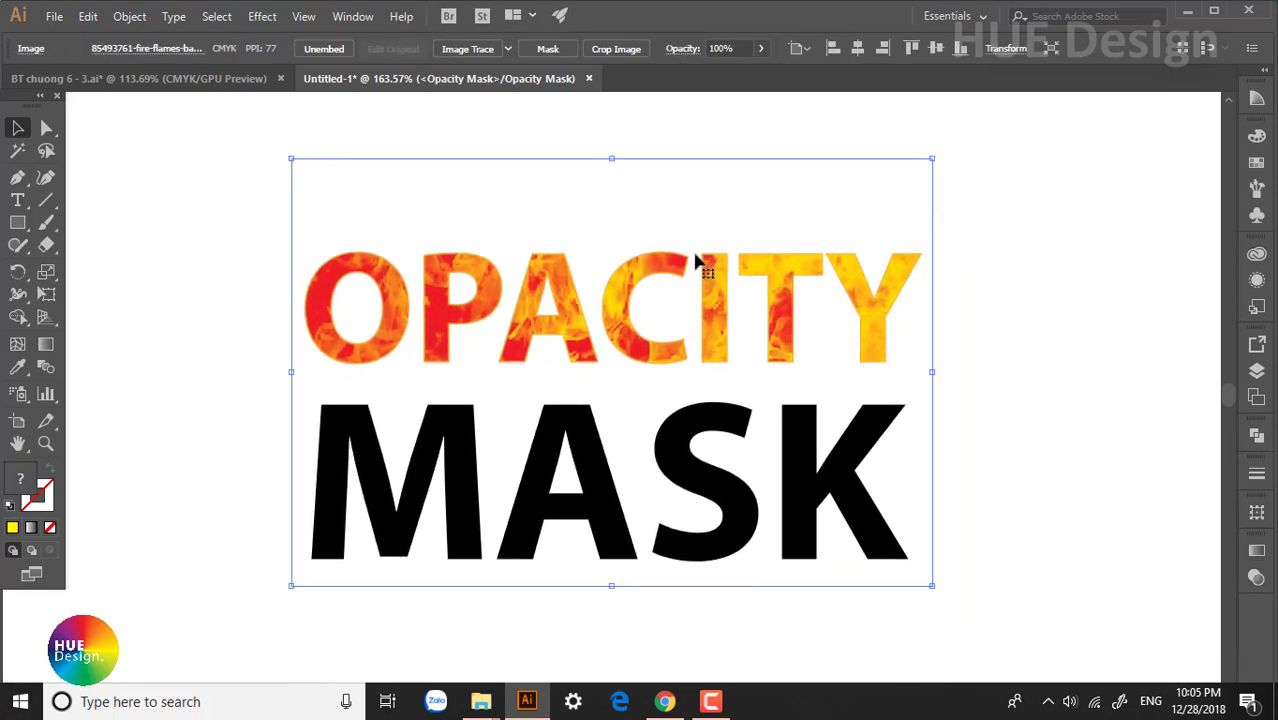
pyautogui.click(1045, 316)
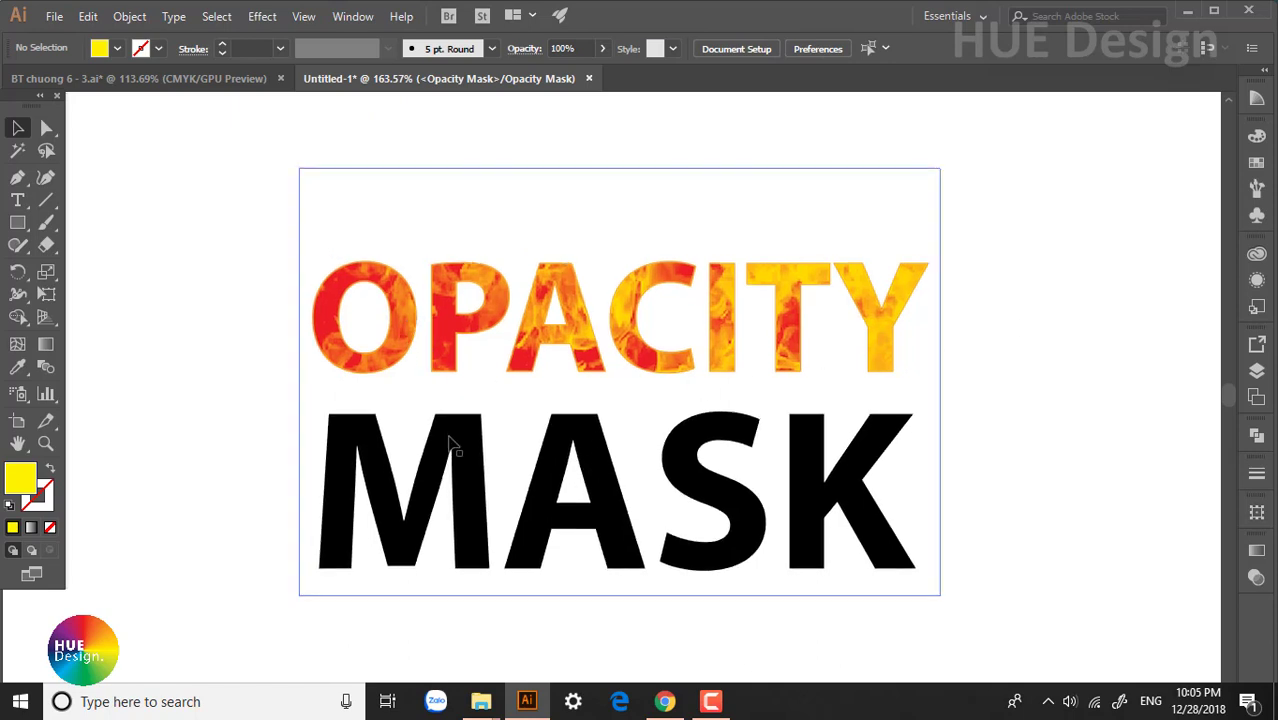
pyautogui.click(440, 304)
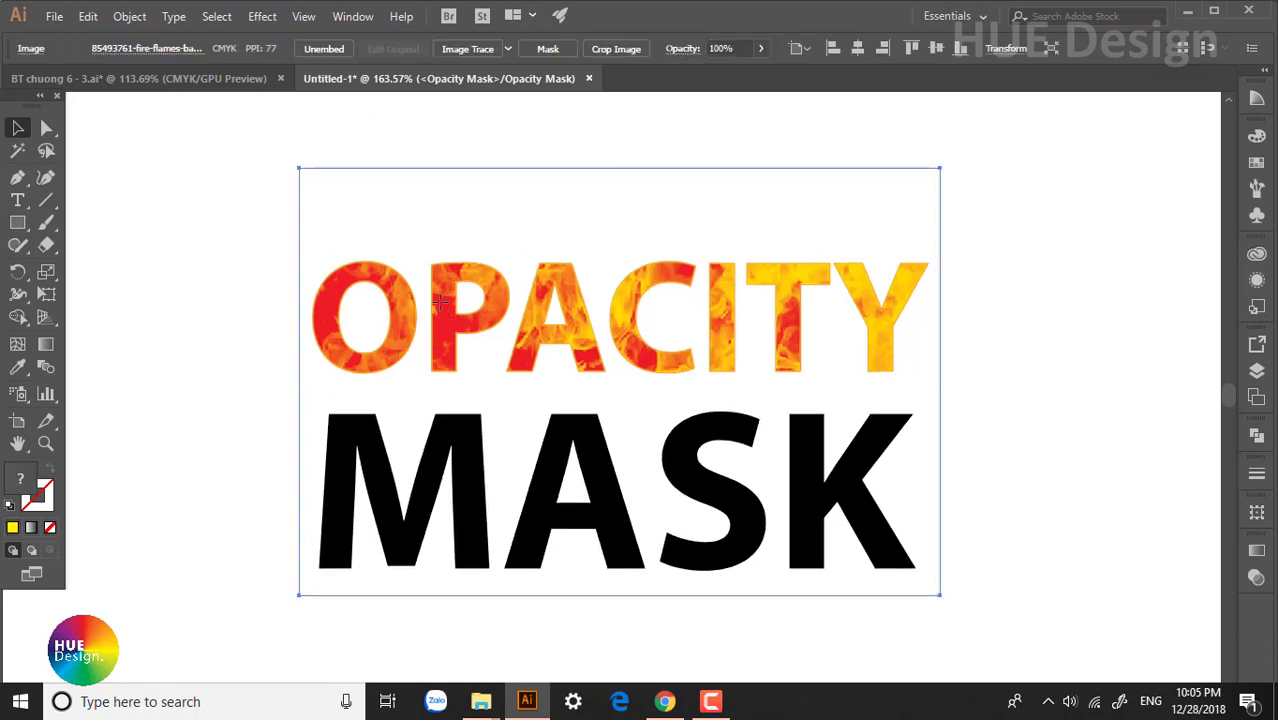
pyautogui.click(1257, 577)
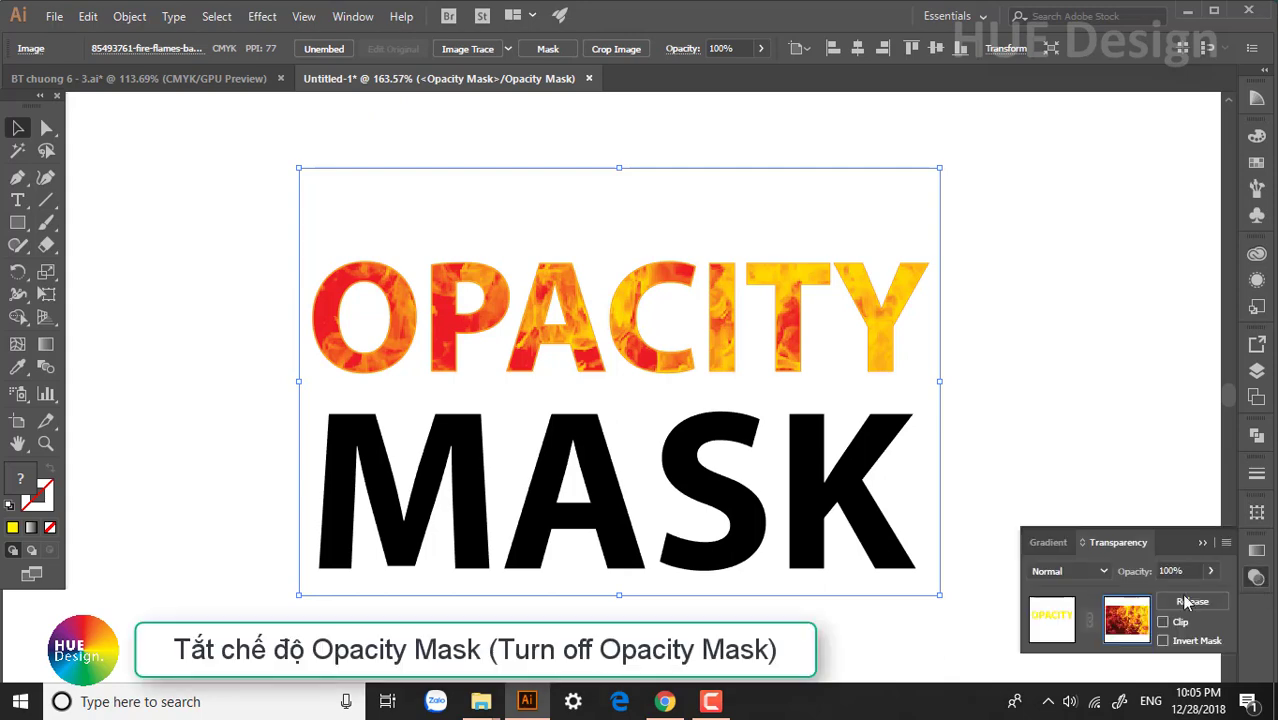
pyautogui.click(1055, 621)
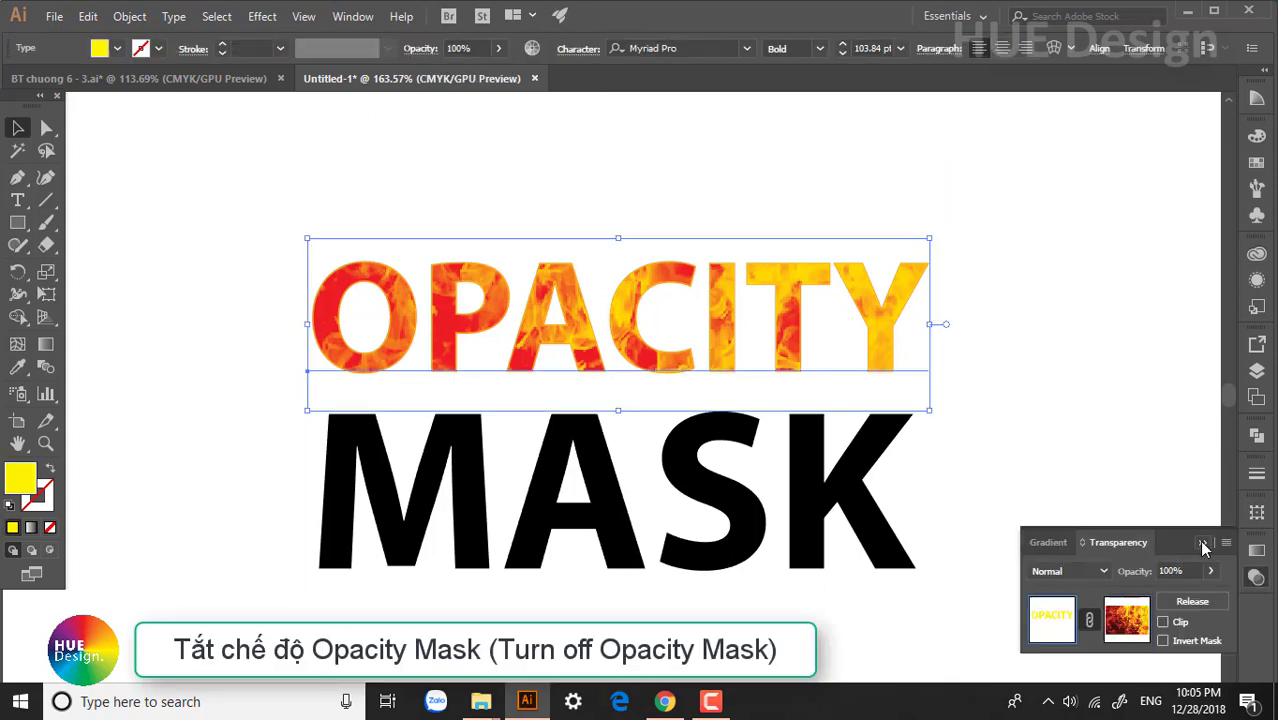
# Step: Hide the front OPACITY and give the red copy a Drop Shadow with 1 mm blur
pyautogui.click(1000, 430)
pyautogui.click(870, 325)
pyautogui.hotkey('ctrl', '3')
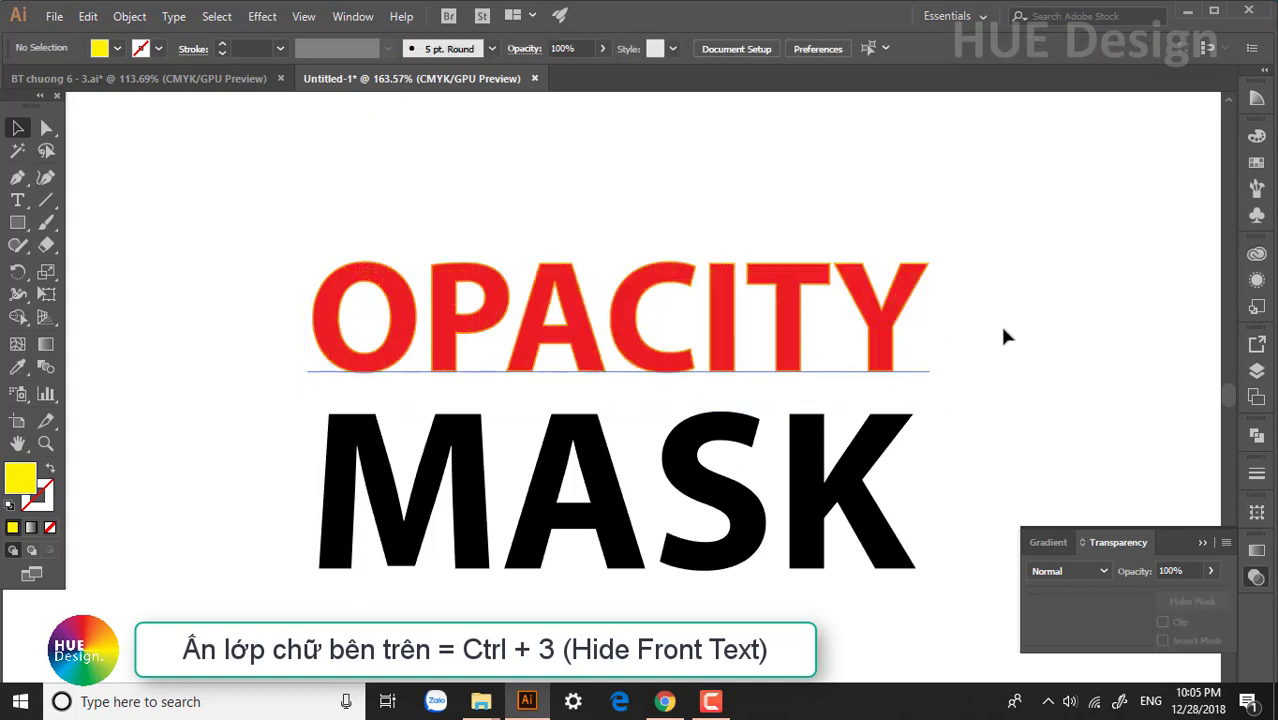
pyautogui.click(870, 292)
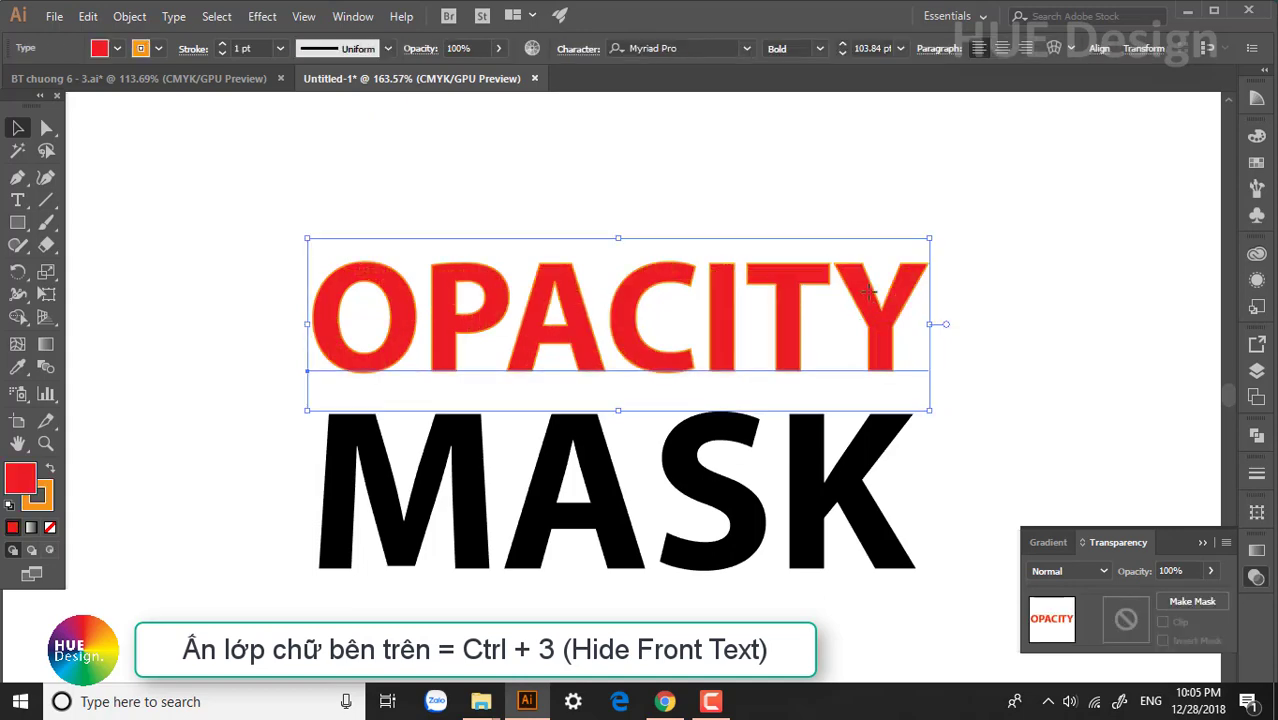
pyautogui.click(1257, 279)
pyautogui.click(1076, 530)
pyautogui.moveTo(1114, 233)
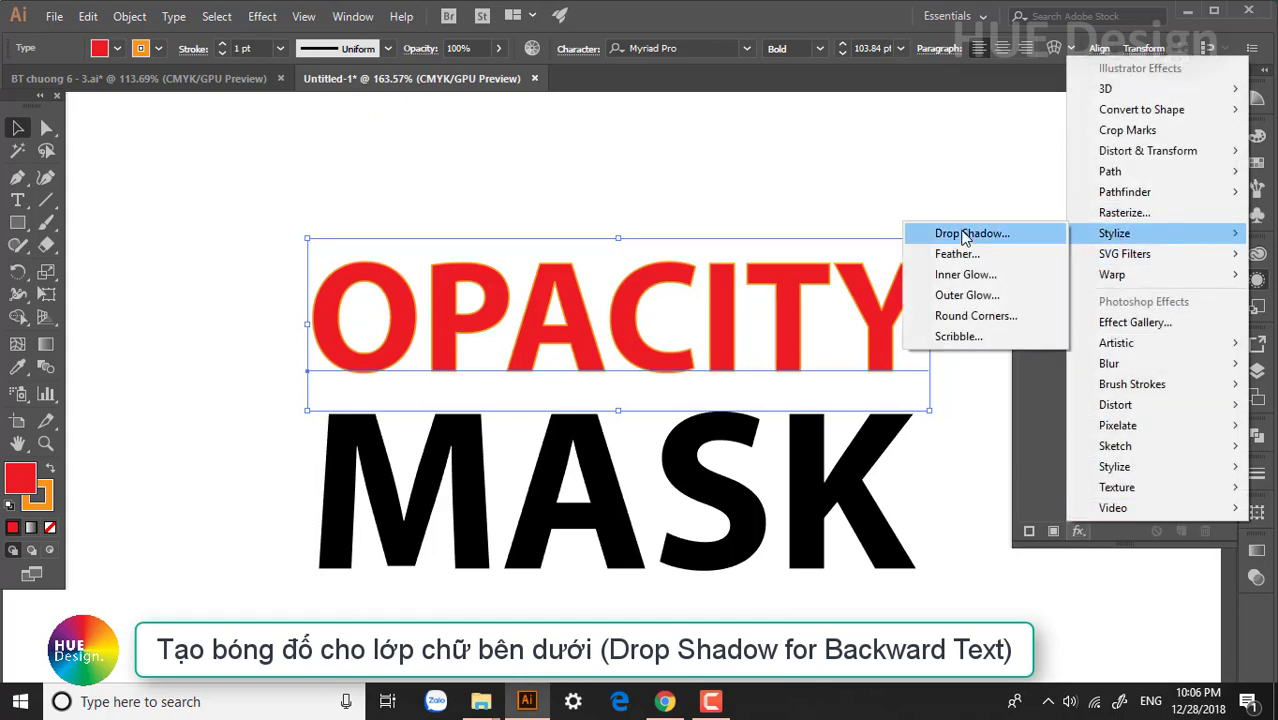
pyautogui.click(965, 233)
pyautogui.click(824, 476)
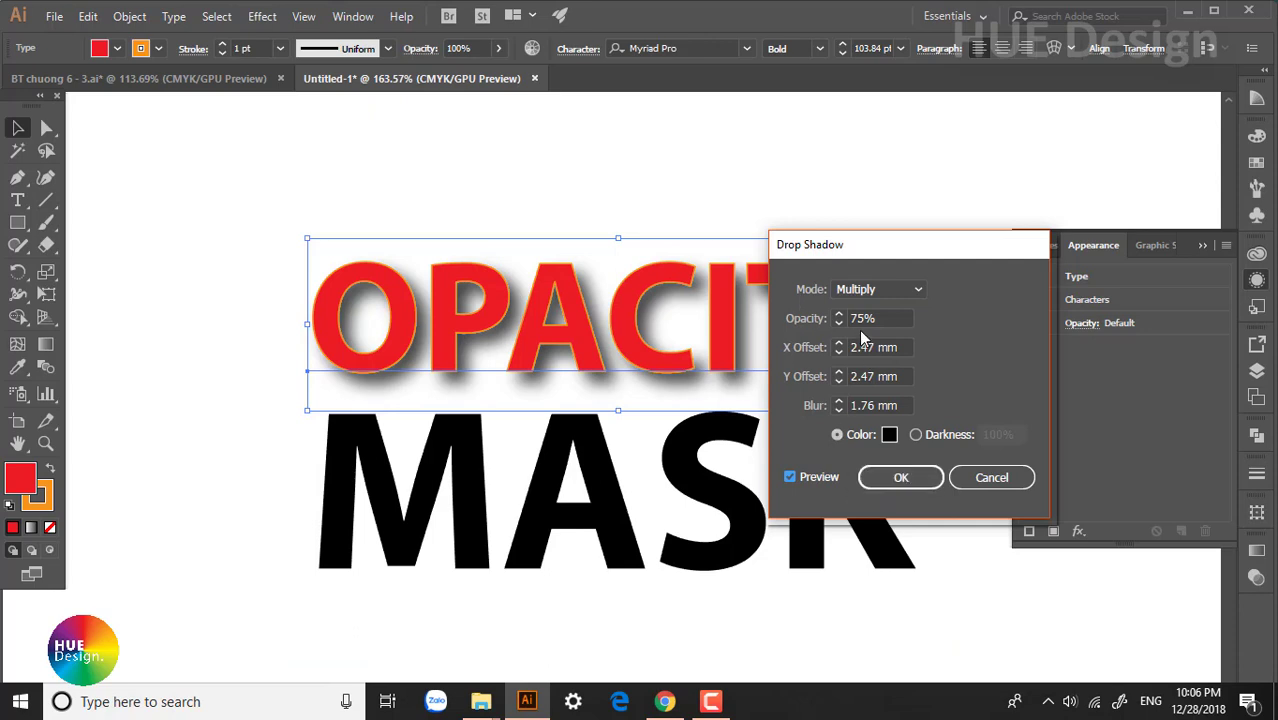
pyautogui.click(838, 408)
pyautogui.write('1')
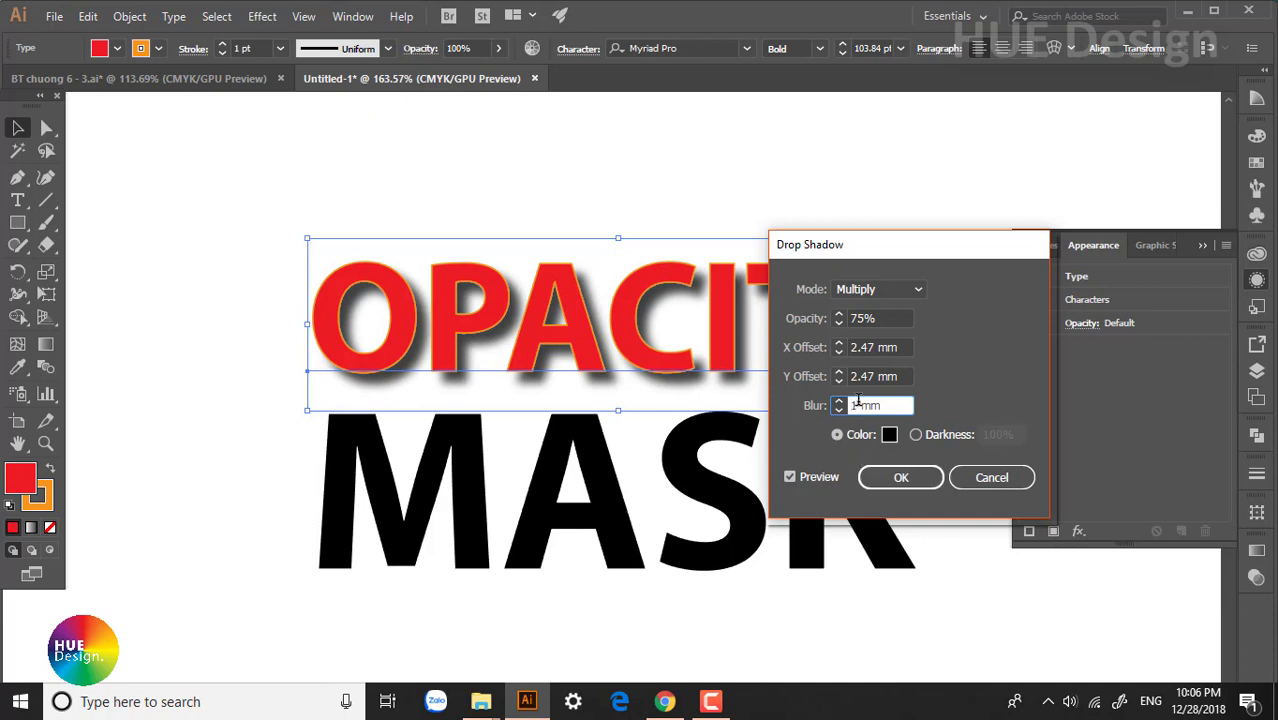
pyautogui.click(899, 477)
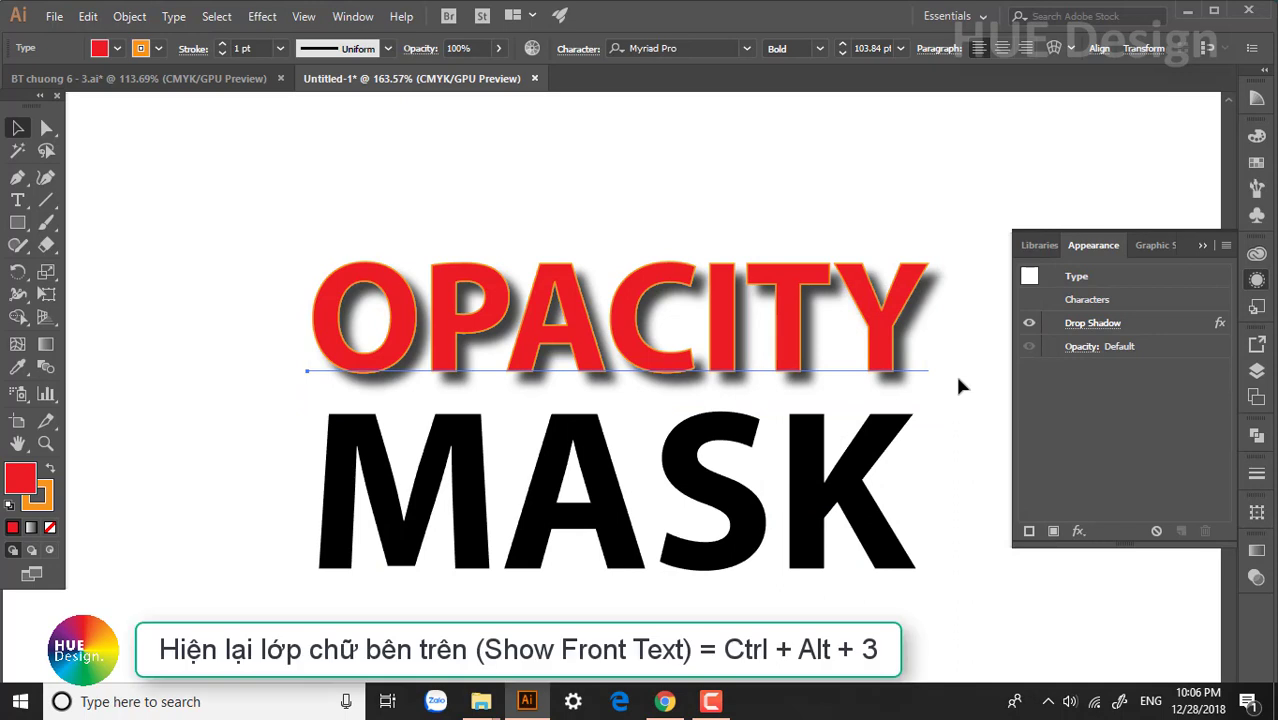
# Step: Show the hidden fire-filled OPACITY text again with Ctrl+Alt+3
pyautogui.hotkey('ctrl', 'alt', '3')
pyautogui.click(926, 198)
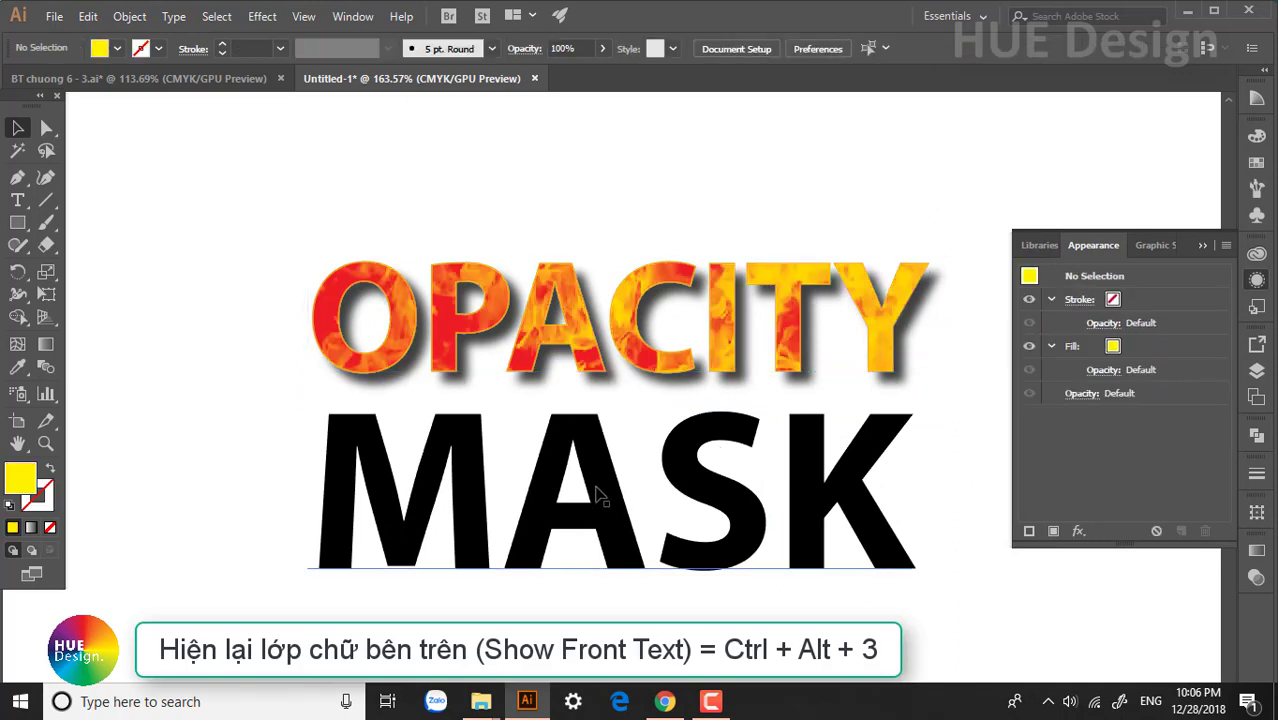
pyautogui.click(590, 480)
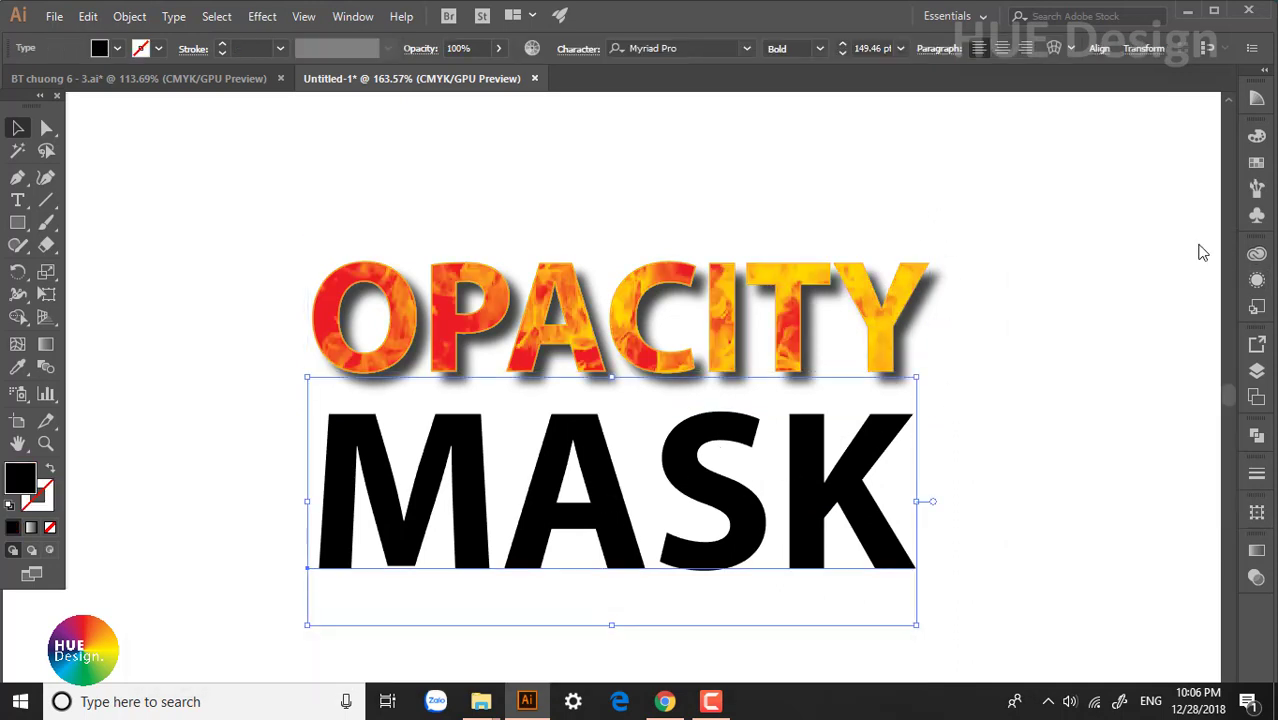
# Step: Bring the cracked texture image into view and copy it
pyautogui.click(1037, 262)
pyautogui.click(840, 462)
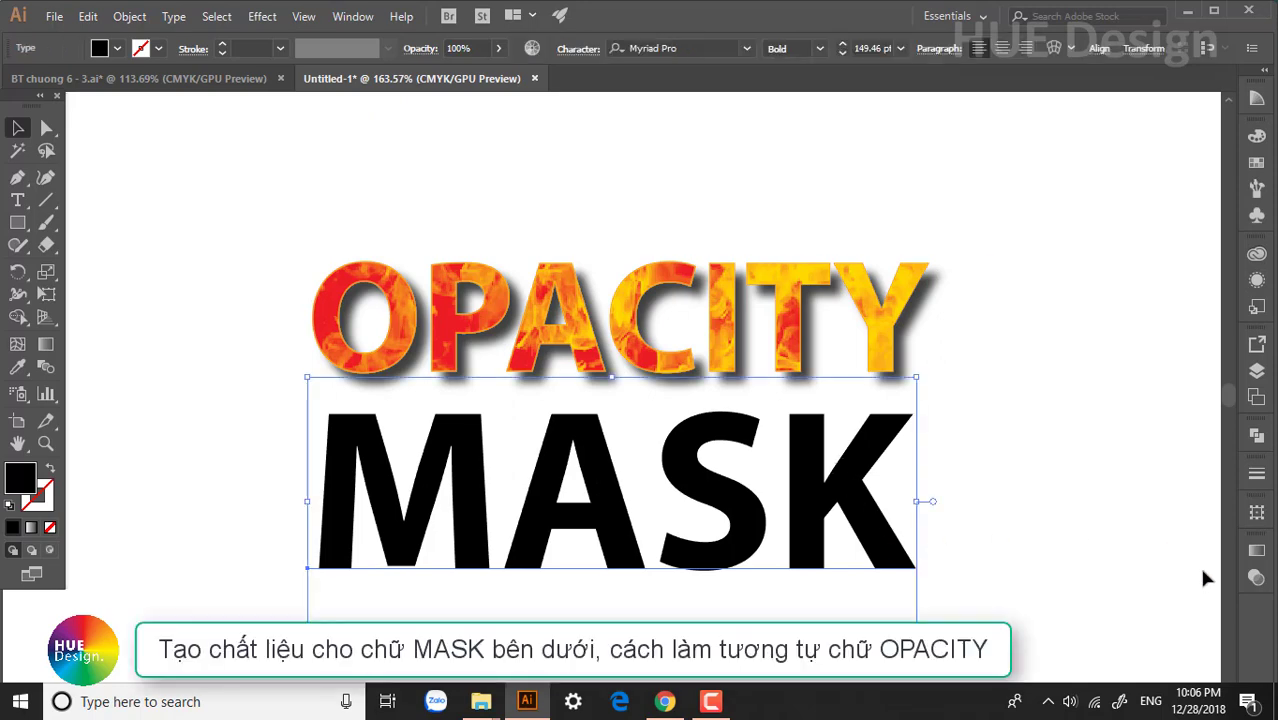
pyautogui.click(1257, 579)
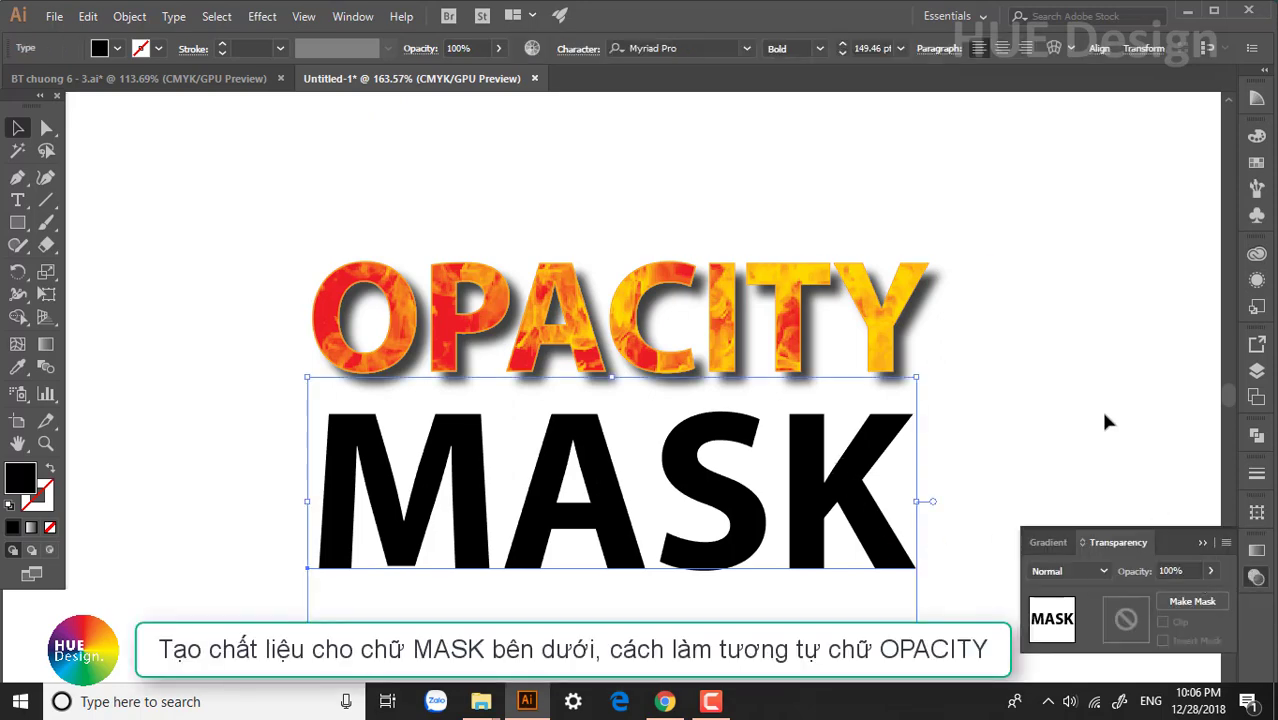
pyautogui.click(991, 468)
pyautogui.moveTo(937, 474); pyautogui.dragTo(662, 405)
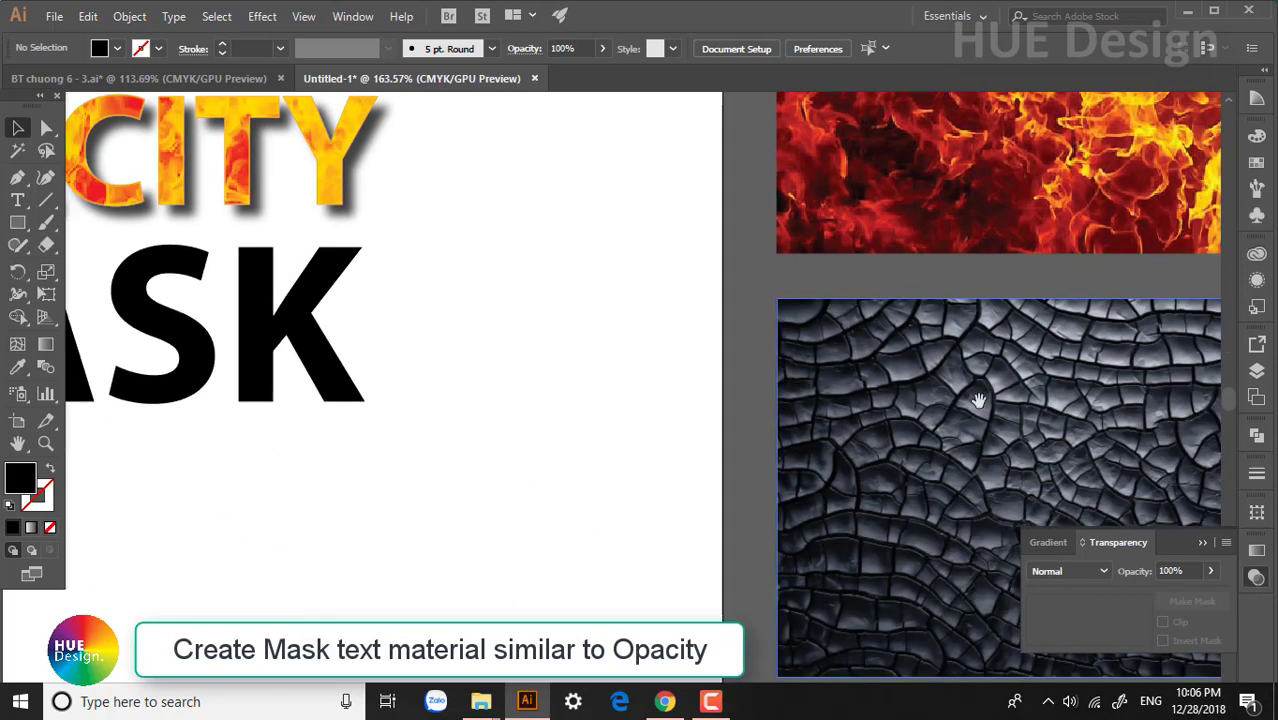
pyautogui.moveTo(918, 450); pyautogui.dragTo(645, 305)
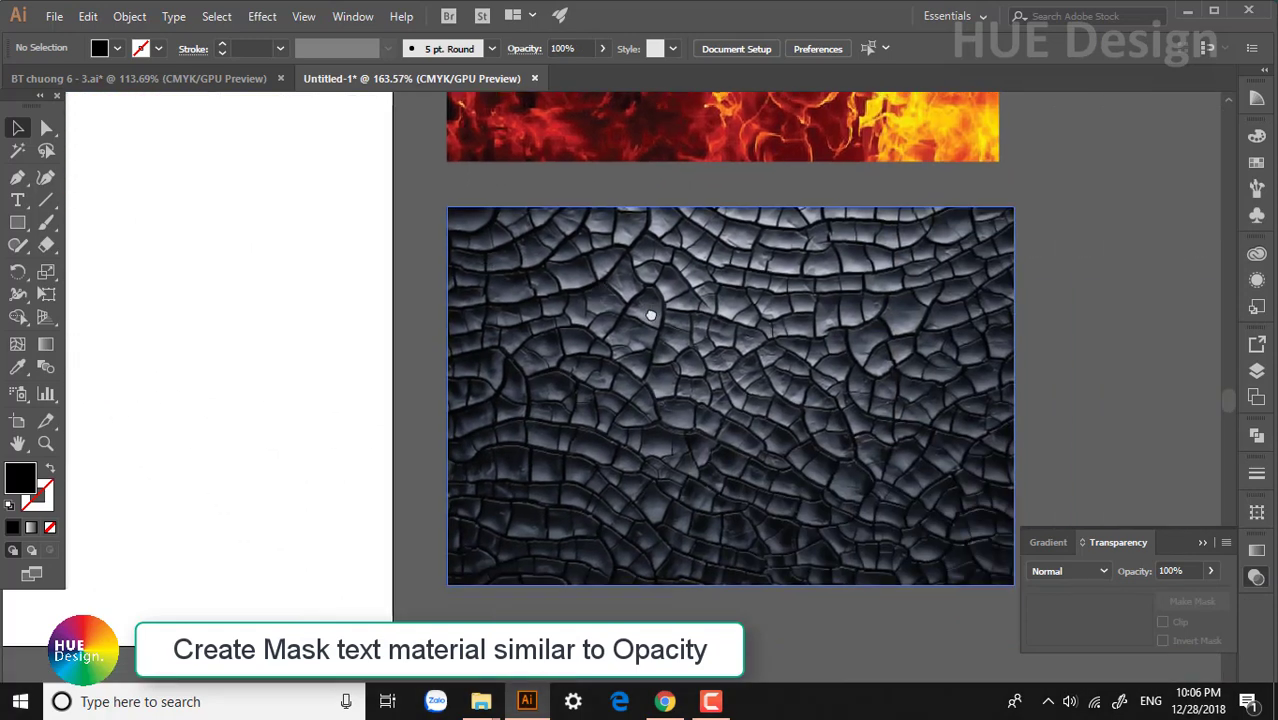
pyautogui.click(1003, 478)
pyautogui.click(762, 318)
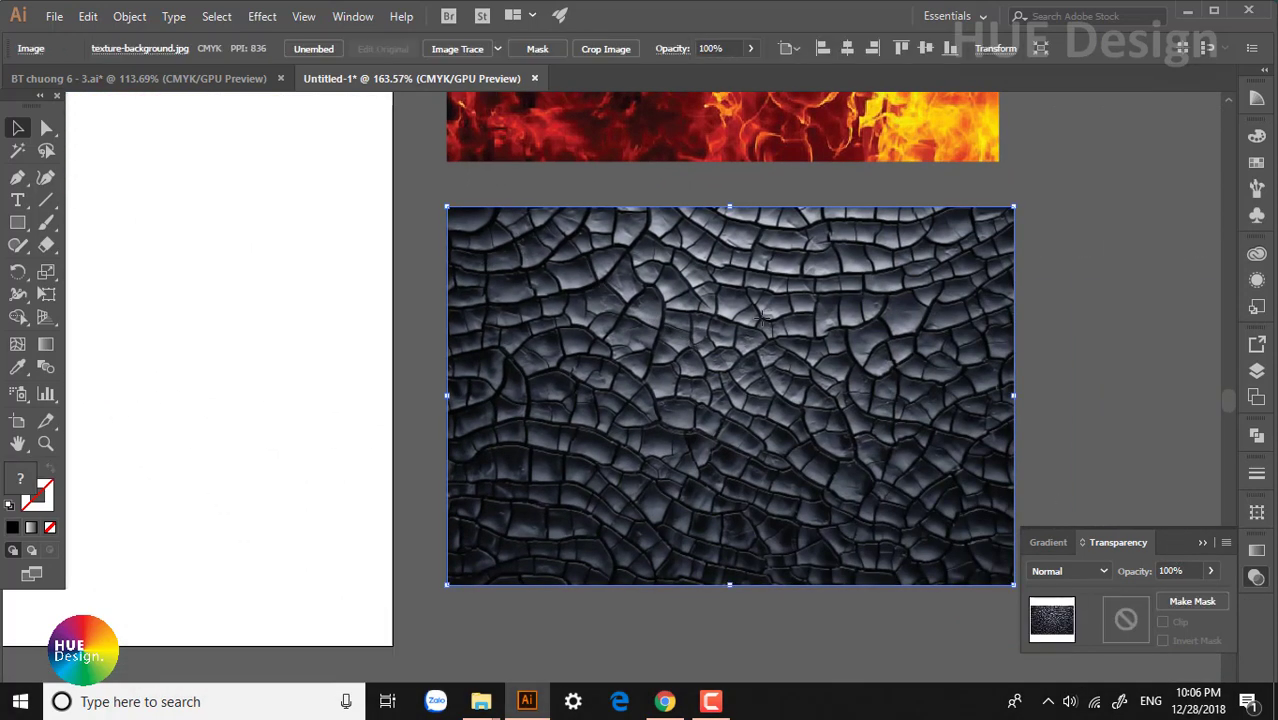
pyautogui.hotkey('ctrl', 'c')
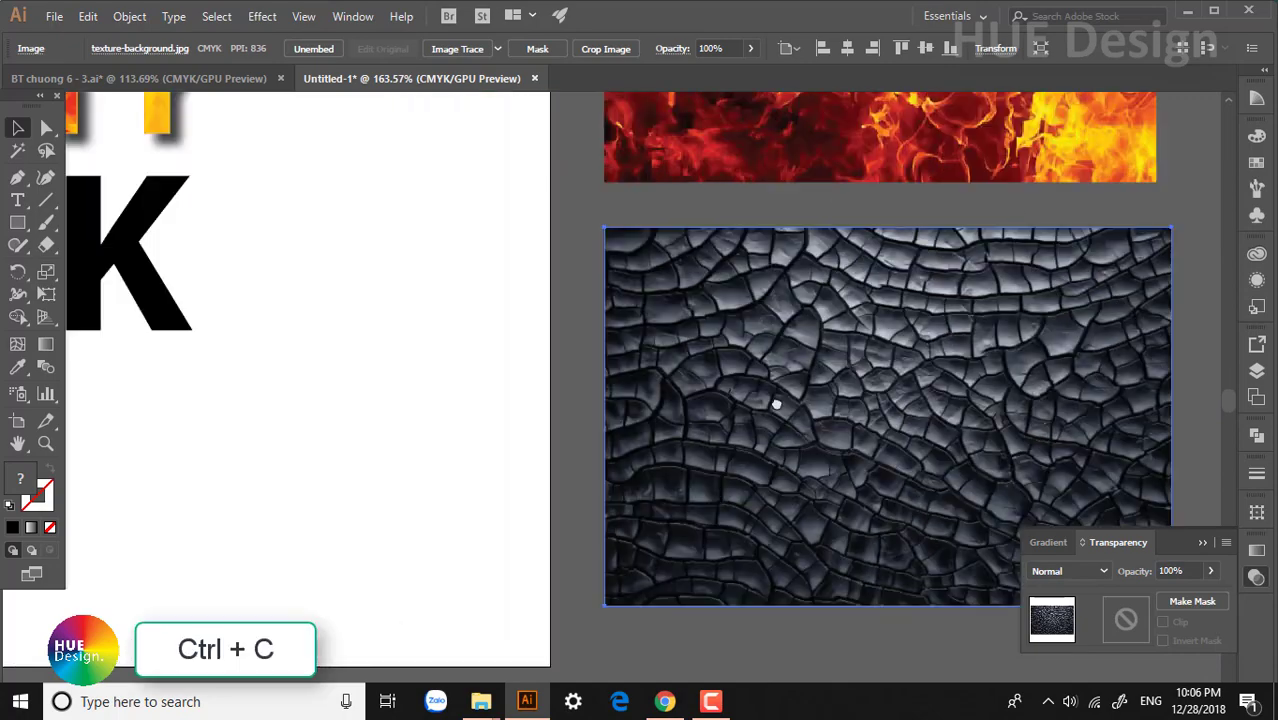
# Step: Give the MASK text an unclipped opacity mask and open the mask for editing
pyautogui.hscroll(-10, 760, 400)
pyautogui.click(632, 435)
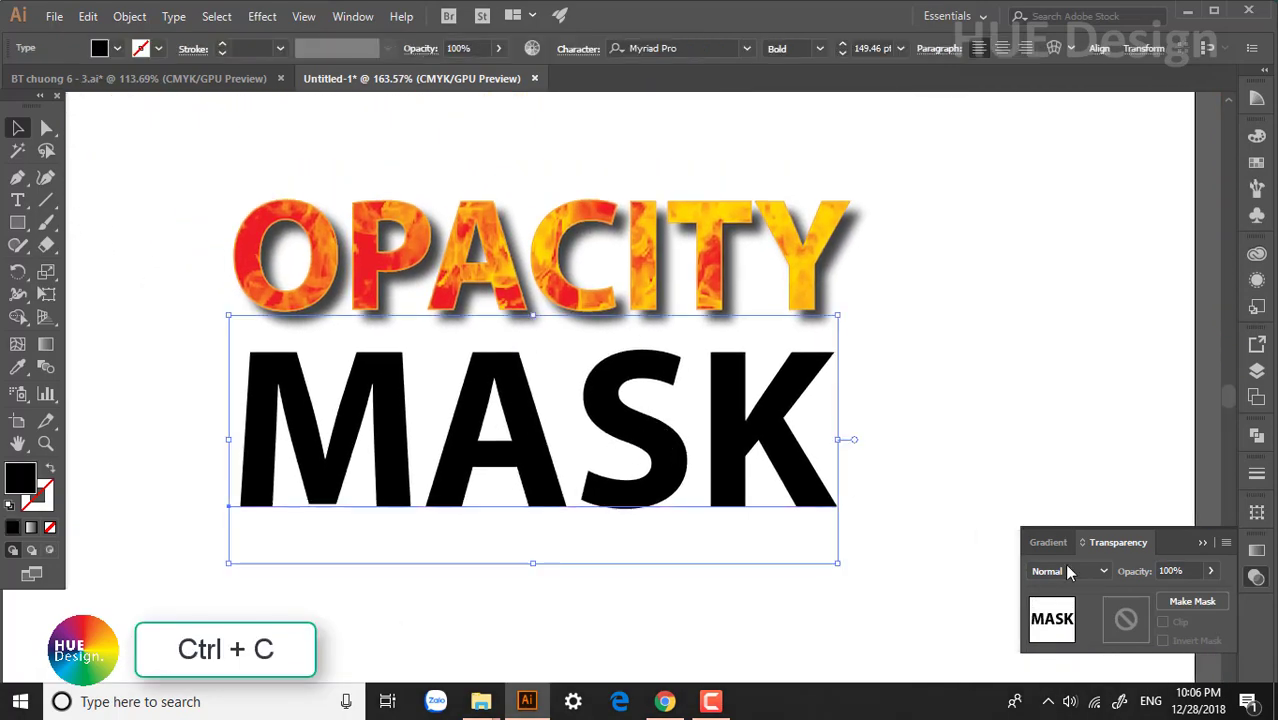
pyautogui.click(1192, 603)
pyautogui.click(1162, 622)
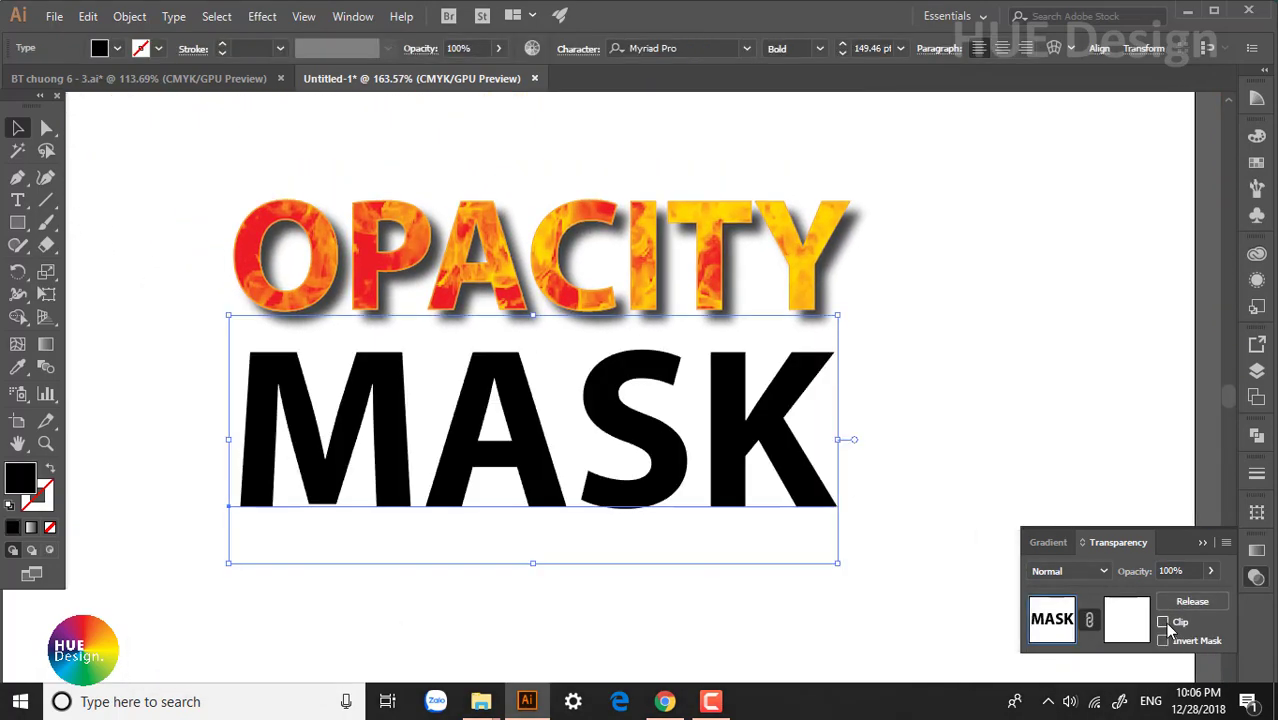
pyautogui.click(1130, 618)
# Step: Paste the cracked texture into the mask, enlarge it over MASK, and invert the mask
pyautogui.hotkey('ctrl', 'v')
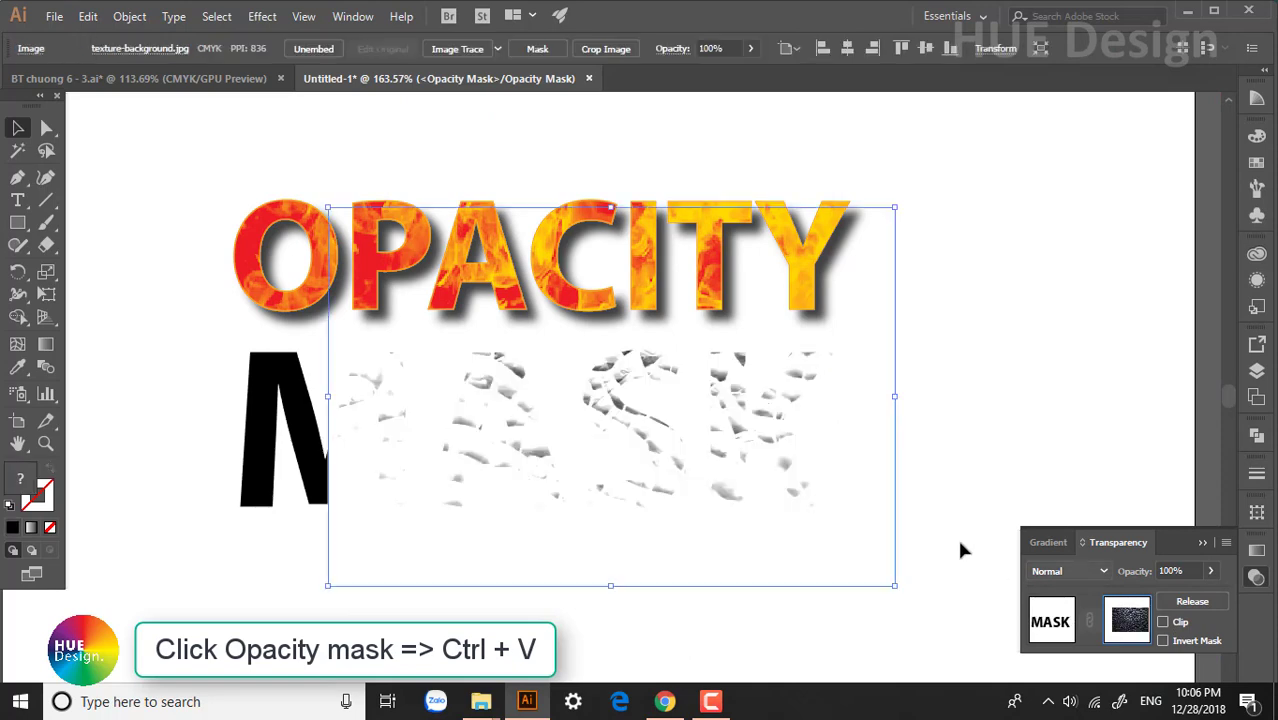
pyautogui.moveTo(716, 466); pyautogui.dragTo(505, 466)
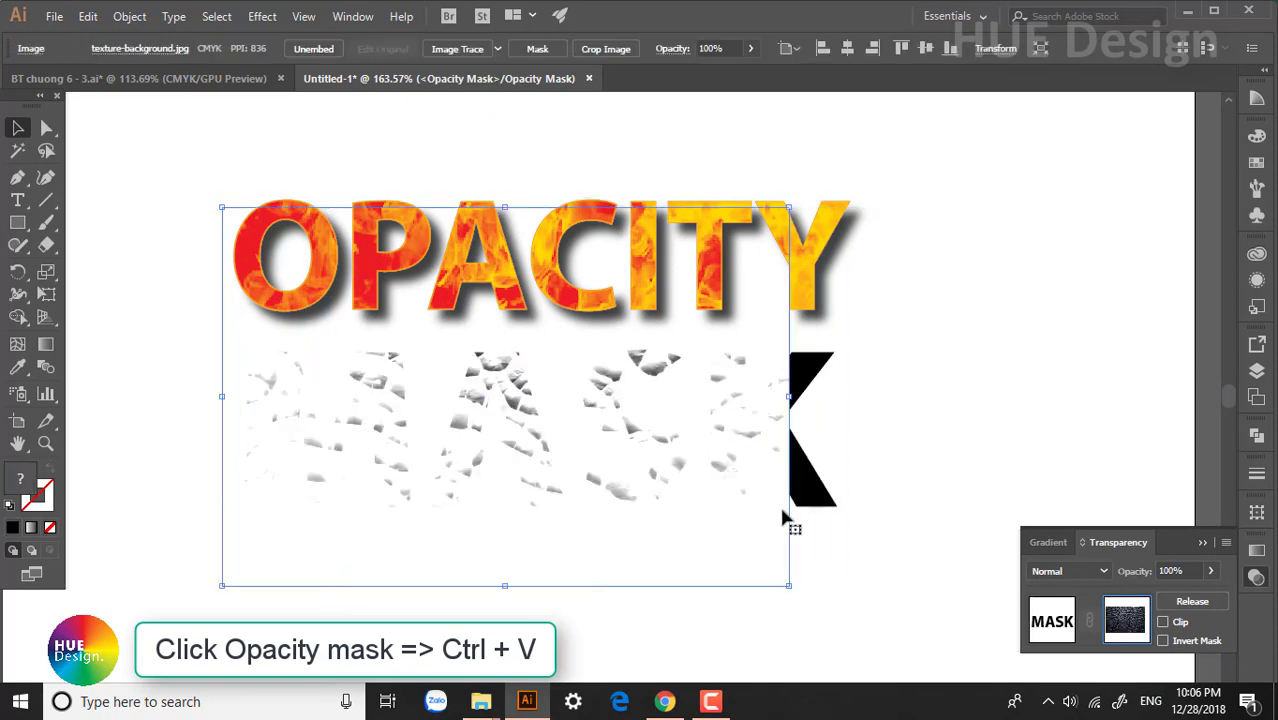
pyautogui.moveTo(790, 588); pyautogui.dragTo(846, 621)
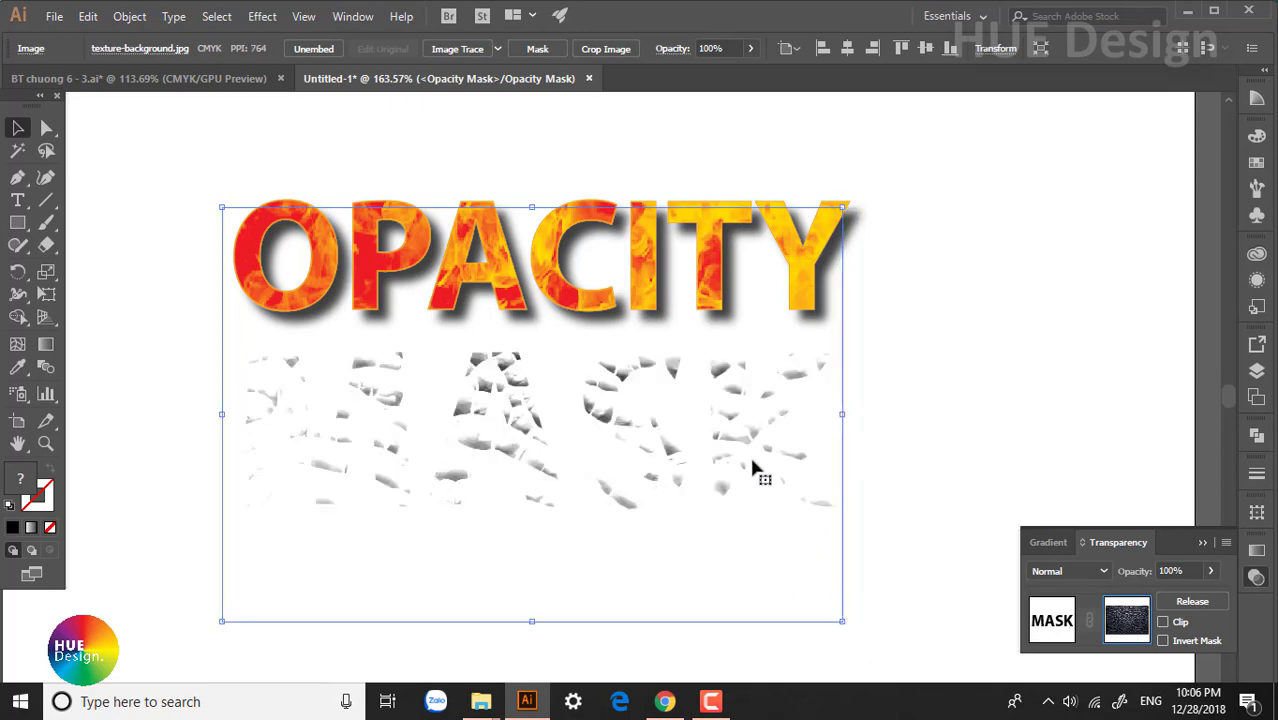
pyautogui.click(1163, 640)
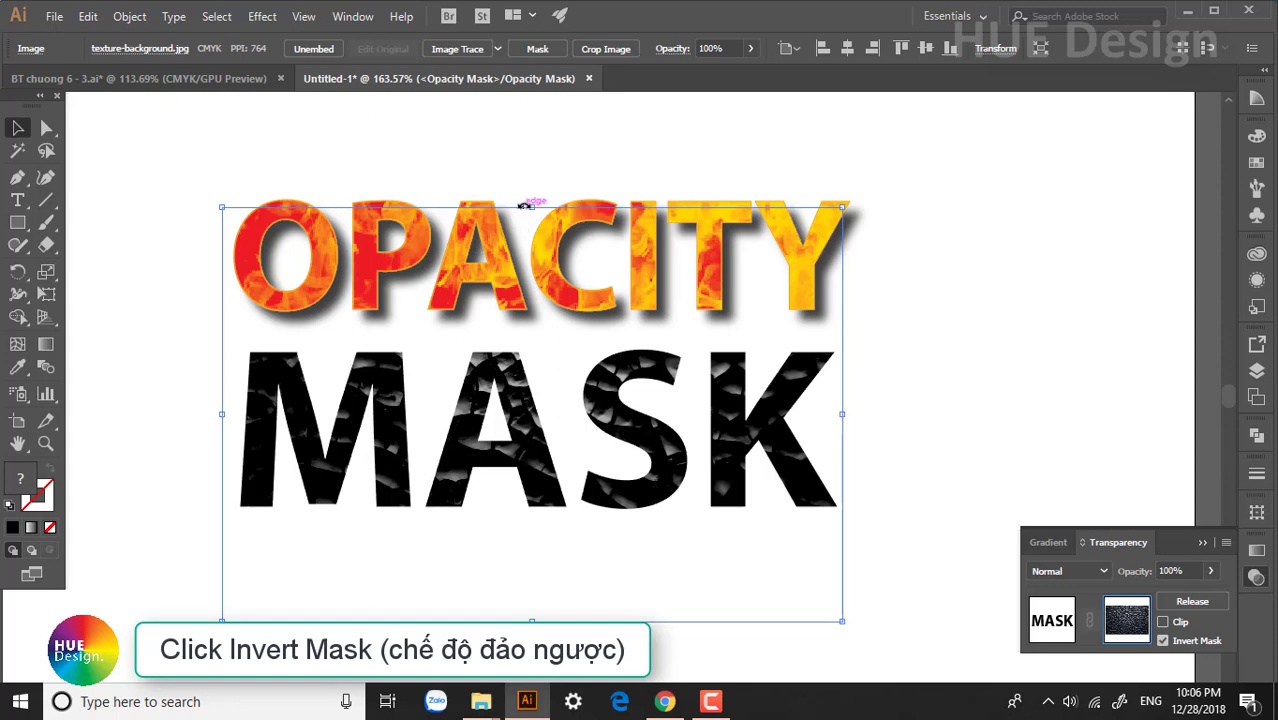
# Step: Trim the texture's top and bottom edges to the word, then exit mask editing
pyautogui.moveTo(527, 208); pyautogui.dragTo(531, 303)
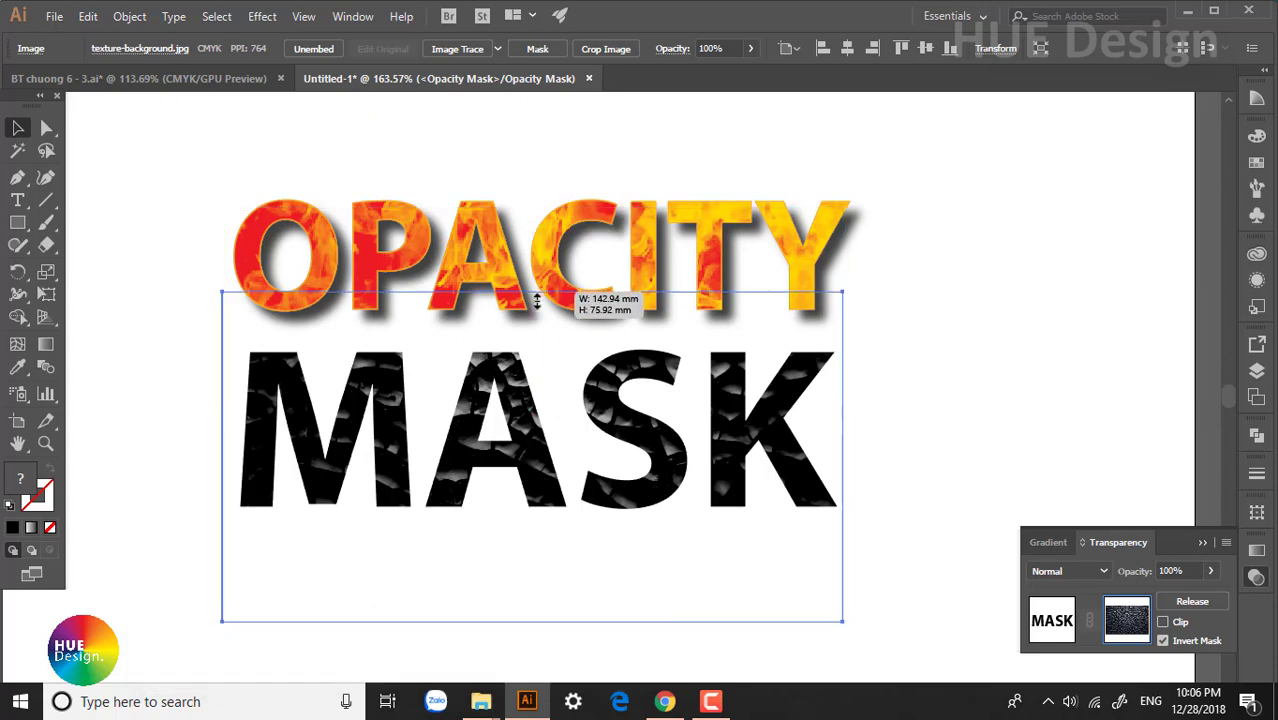
pyautogui.moveTo(537, 620); pyautogui.dragTo(537, 529)
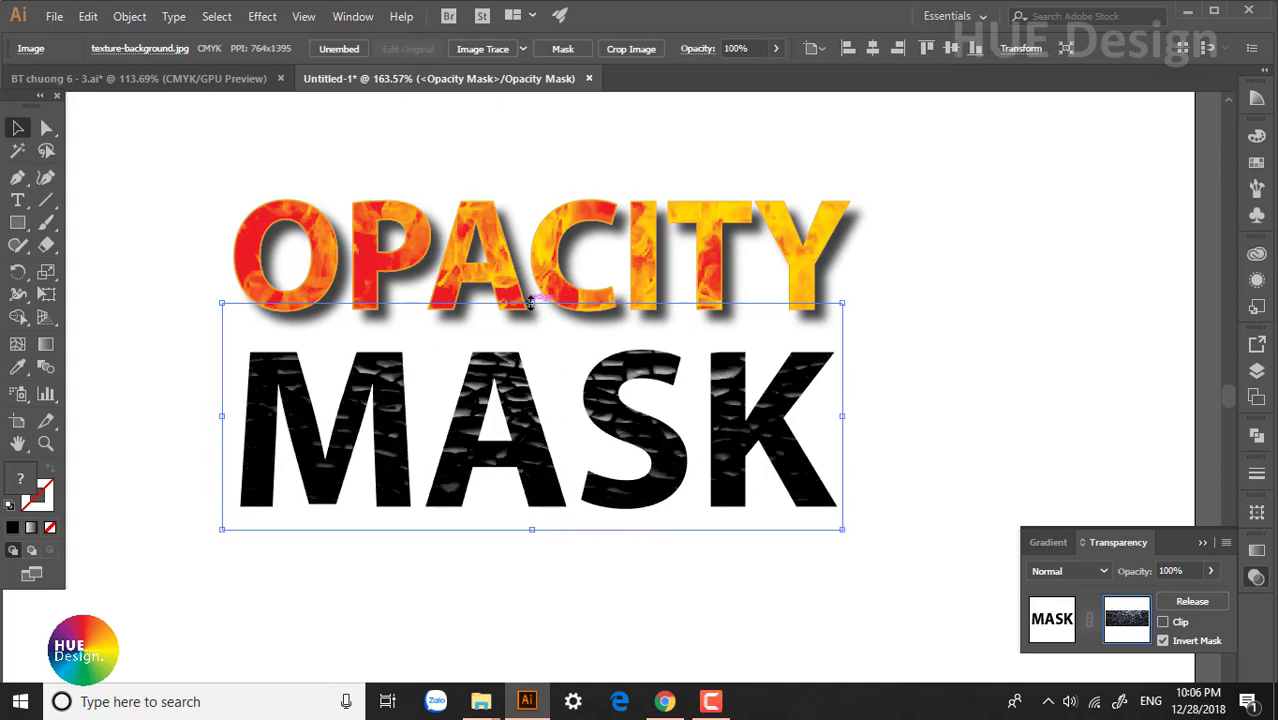
pyautogui.moveTo(531, 303); pyautogui.dragTo(531, 324)
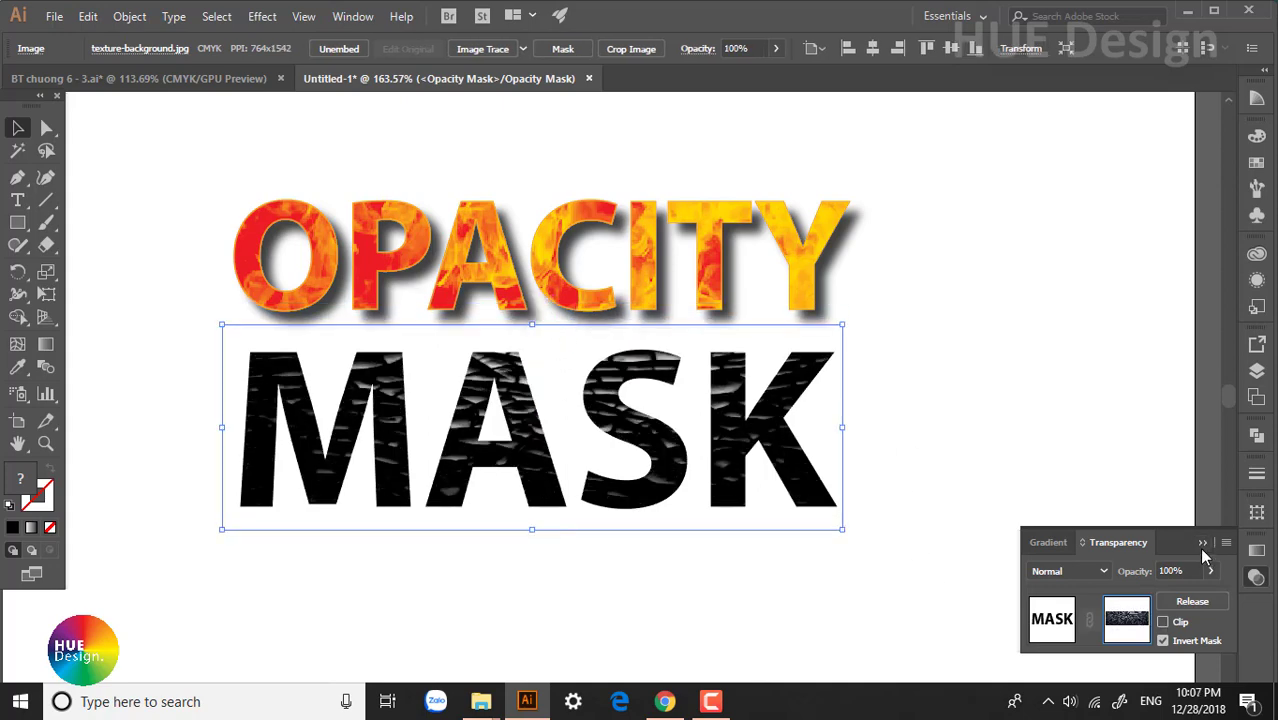
pyautogui.click(1052, 618)
pyautogui.click(1043, 478)
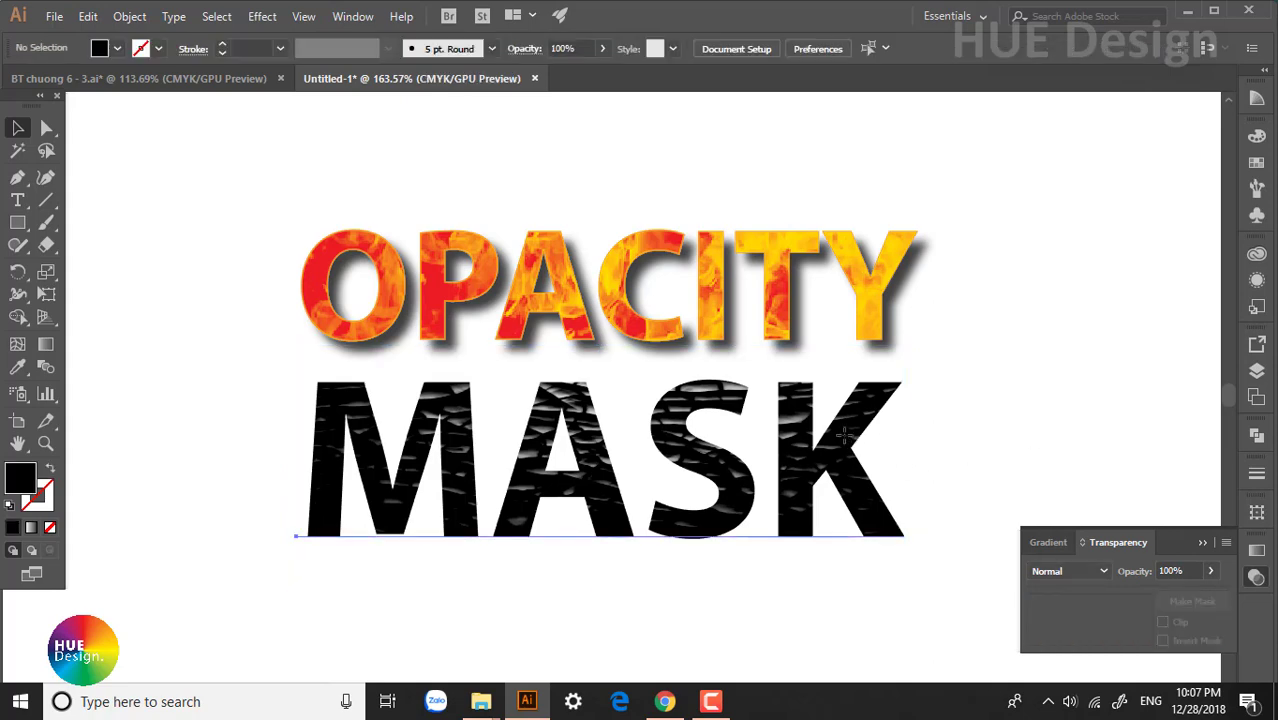
# Step: Add a yellow Screen Outer Glow to the MASK text
pyautogui.click(845, 435)
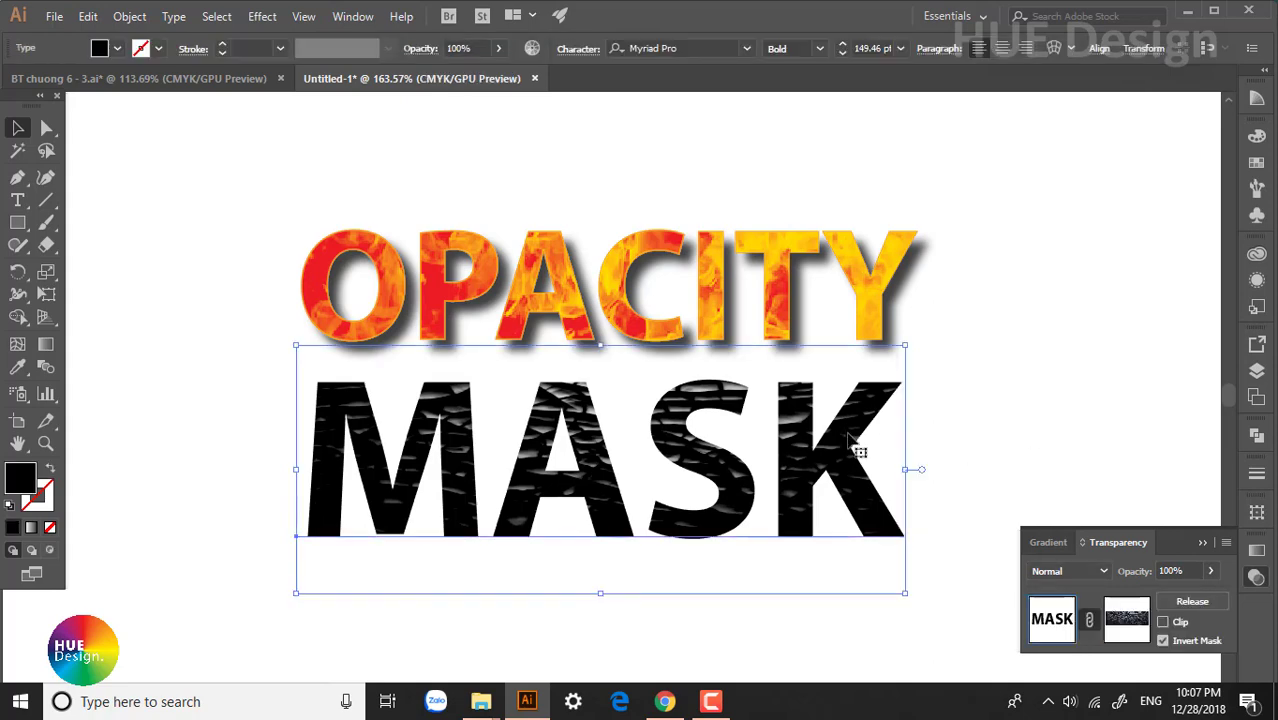
pyautogui.click(1257, 280)
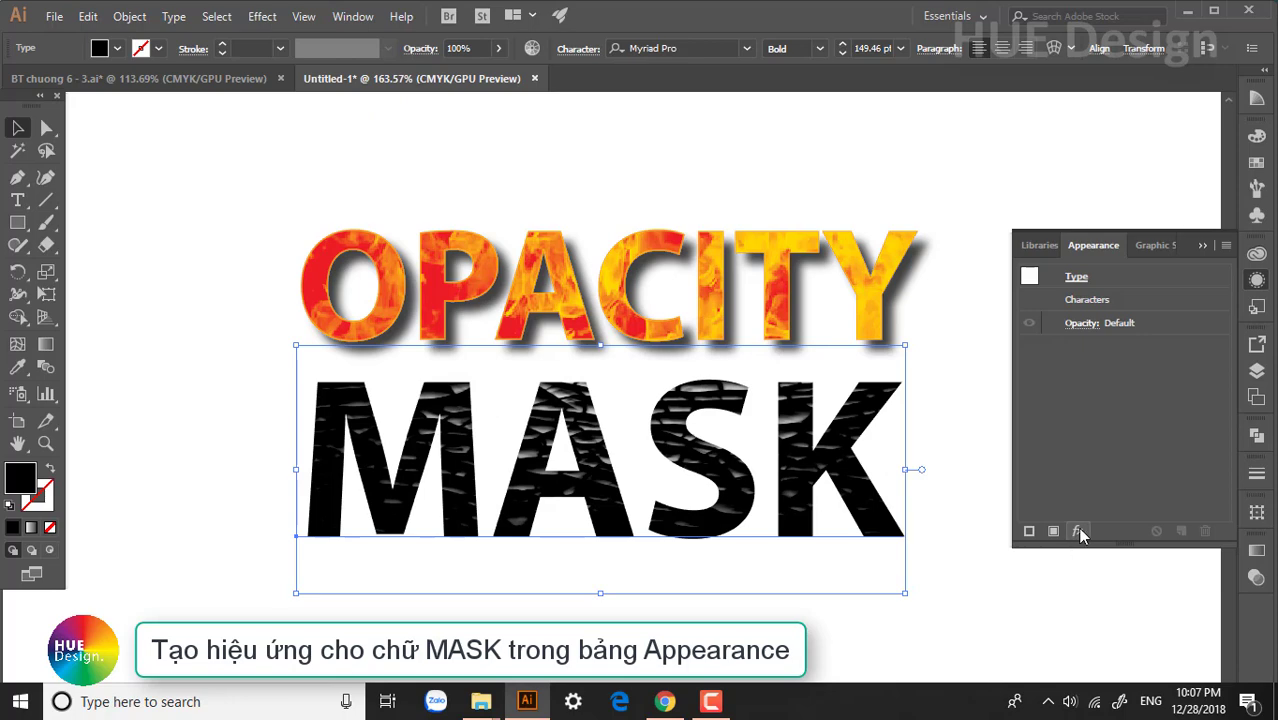
pyautogui.click(1079, 531)
pyautogui.moveTo(1114, 233)
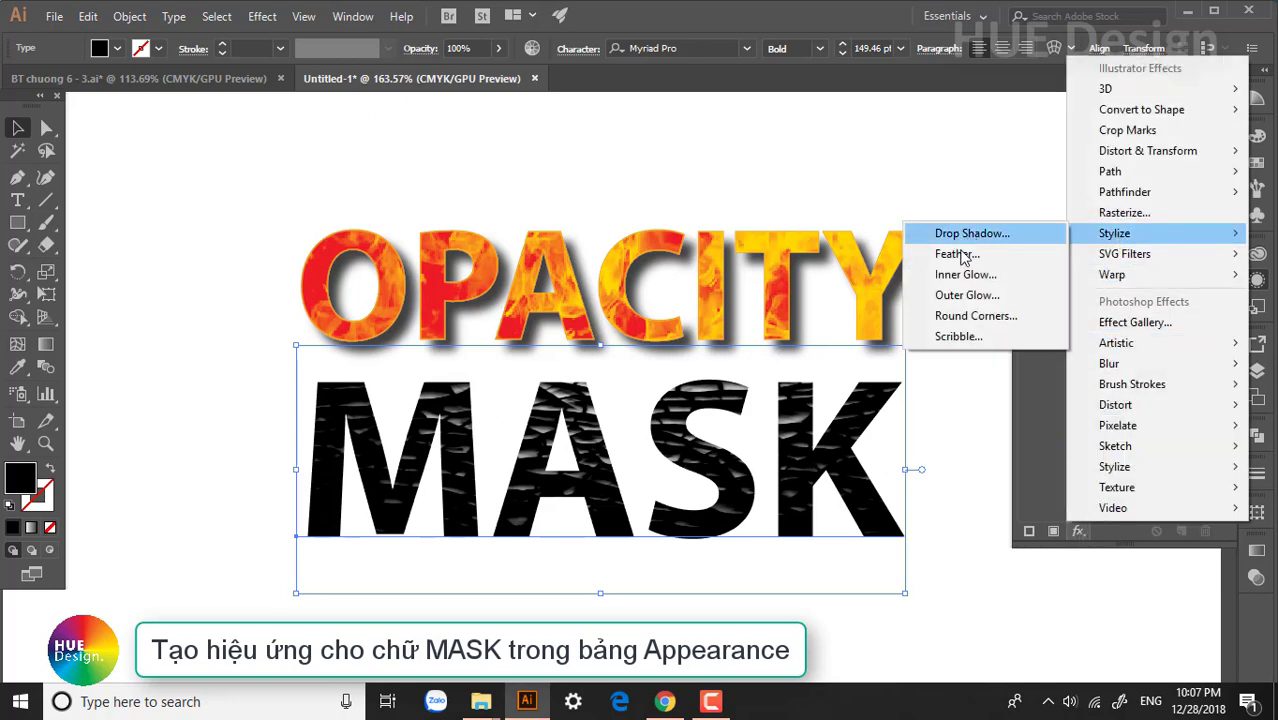
pyautogui.click(962, 295)
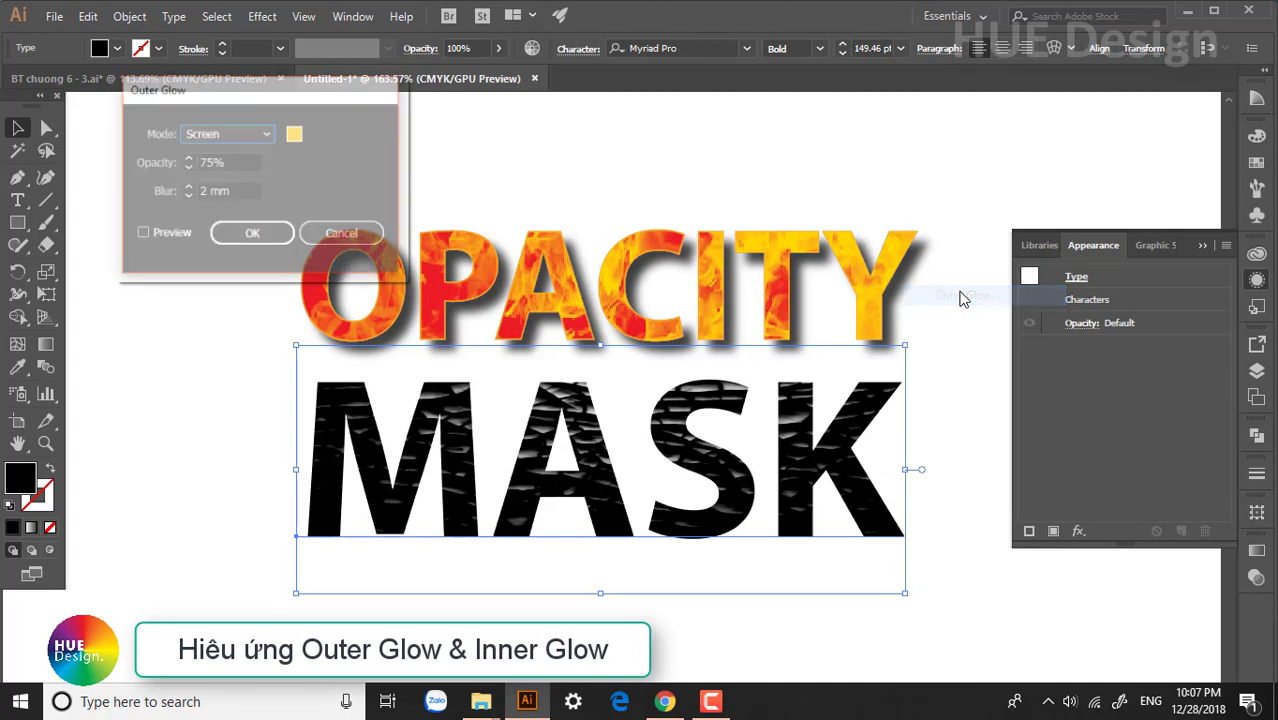
pyautogui.click(143, 235)
pyautogui.click(250, 234)
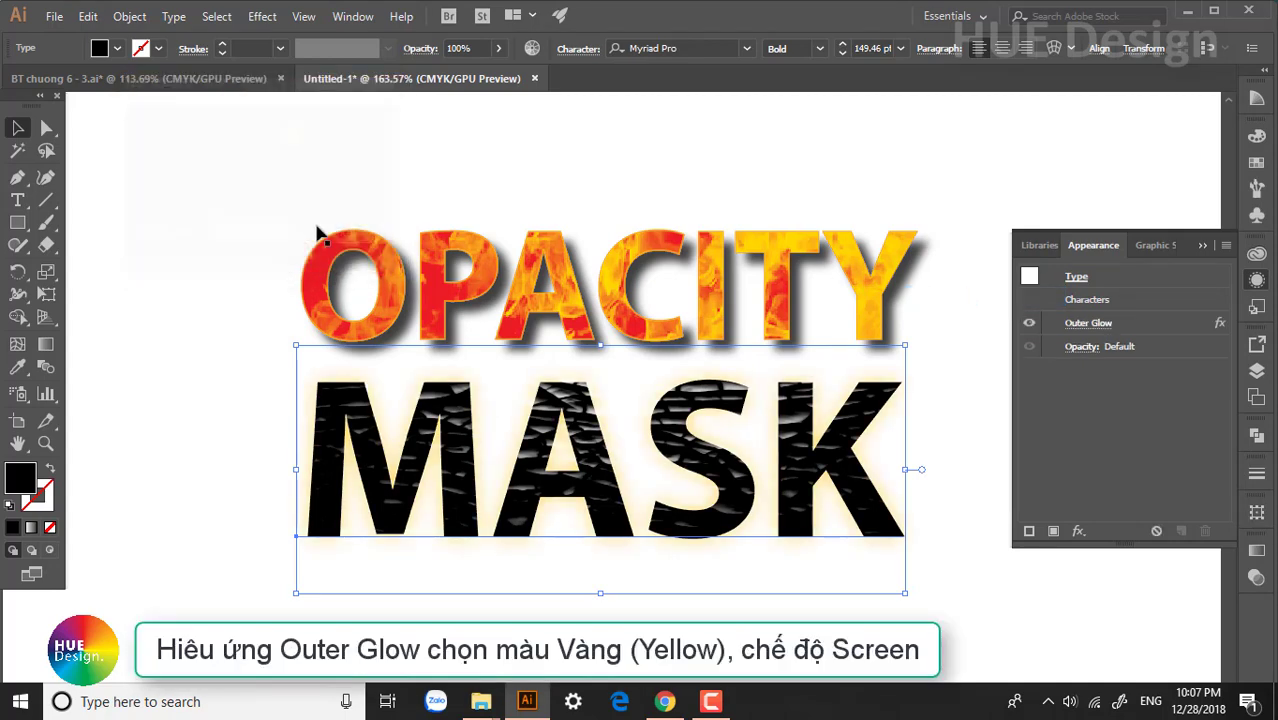
# Step: Add an orange Inner Glow to MASK at 75% opacity with 4 mm blur
pyautogui.click(1080, 533)
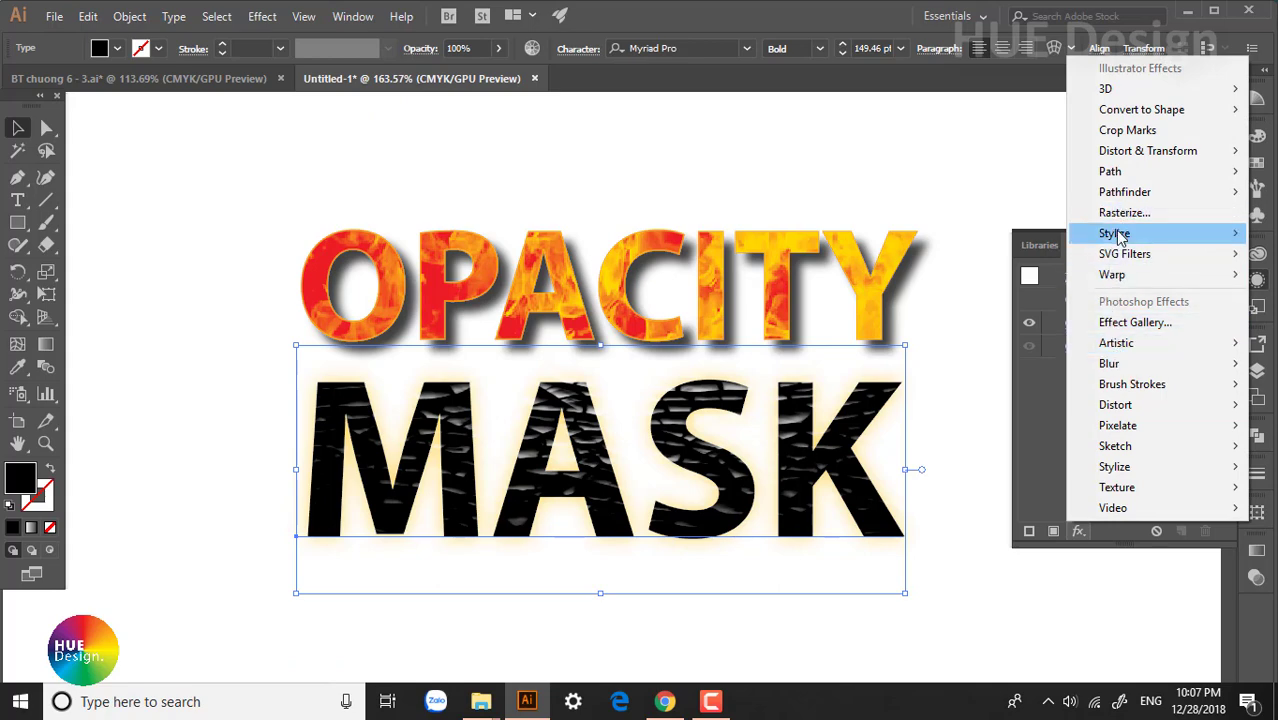
pyautogui.moveTo(1114, 233)
pyautogui.click(968, 283)
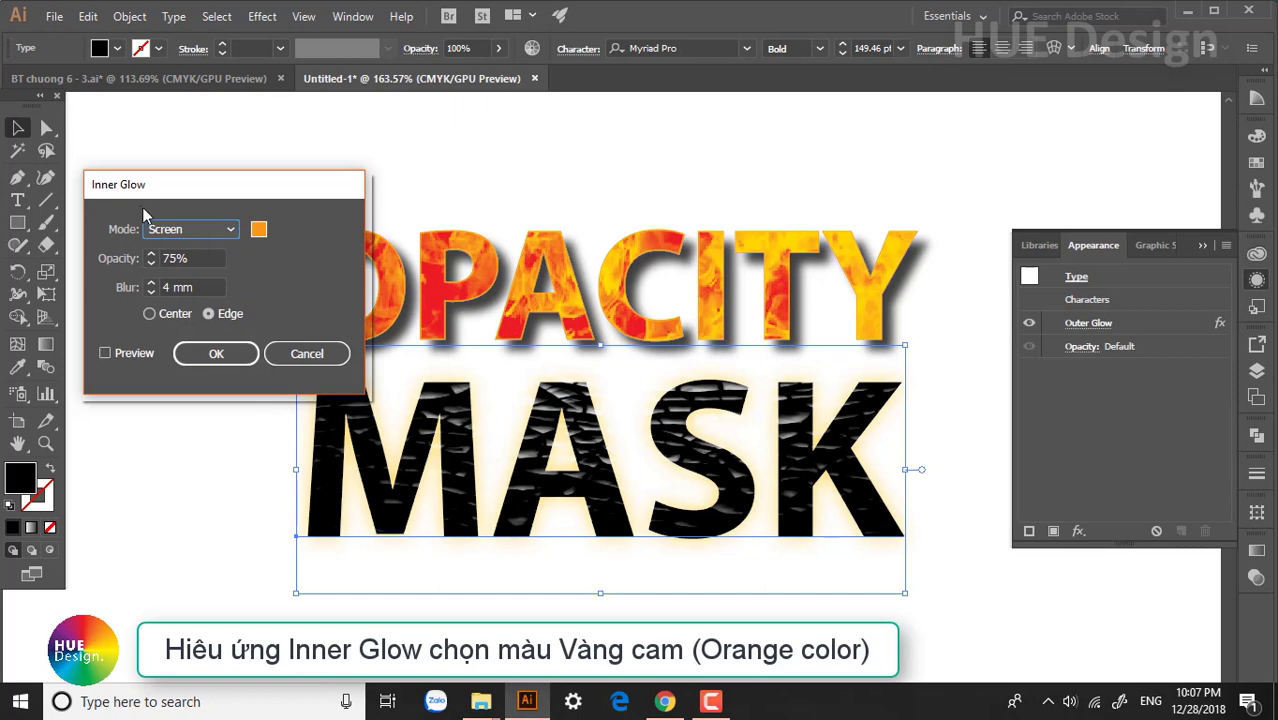
pyautogui.click(193, 259)
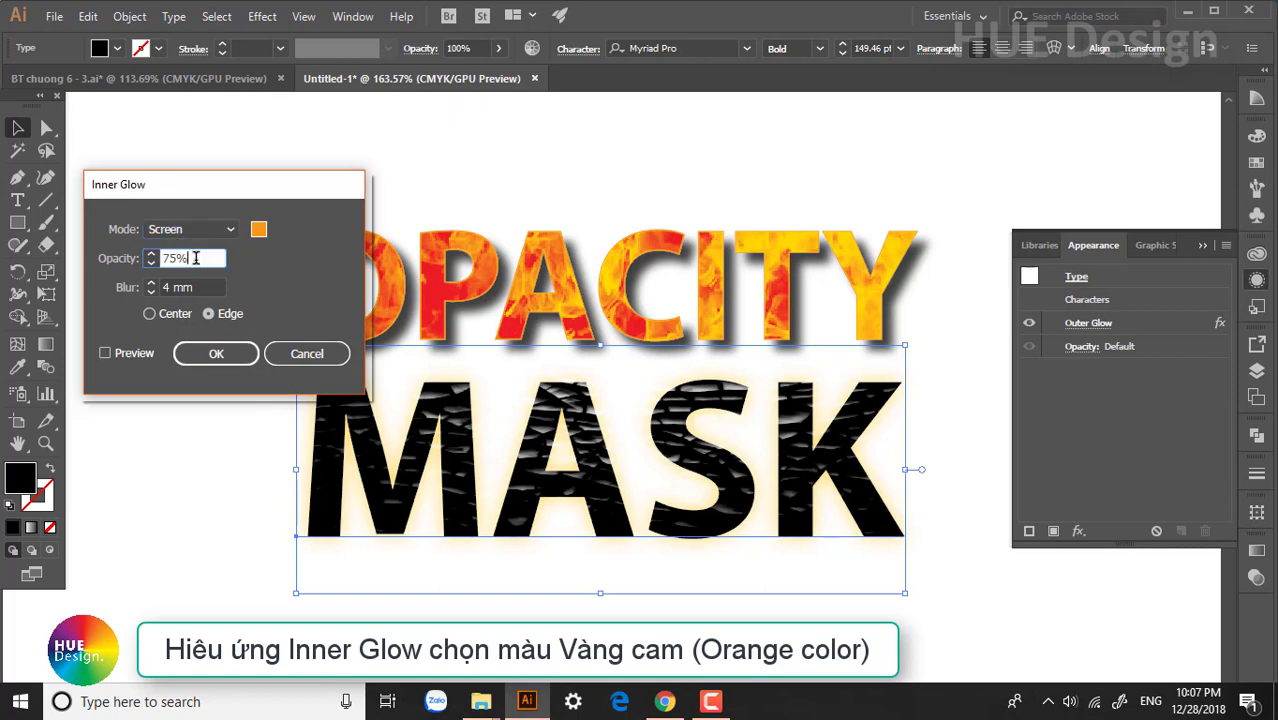
pyautogui.press('Tab')
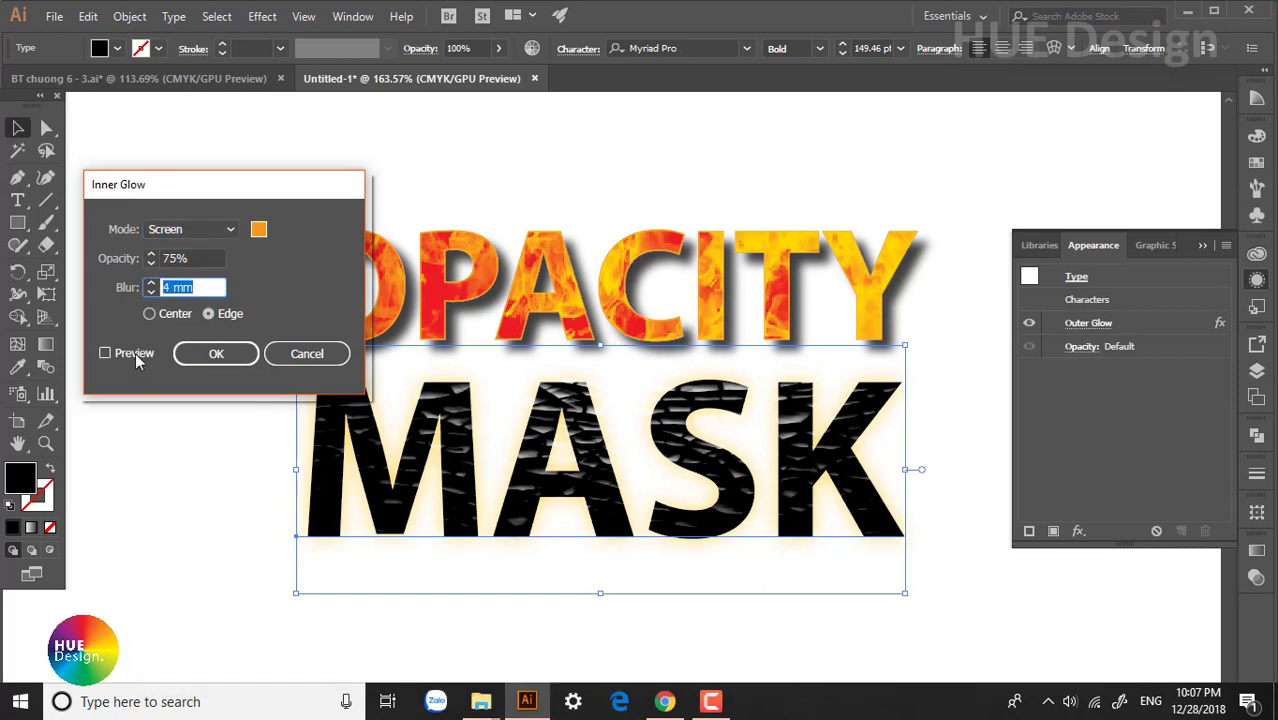
pyautogui.click(135, 352)
pyautogui.click(217, 356)
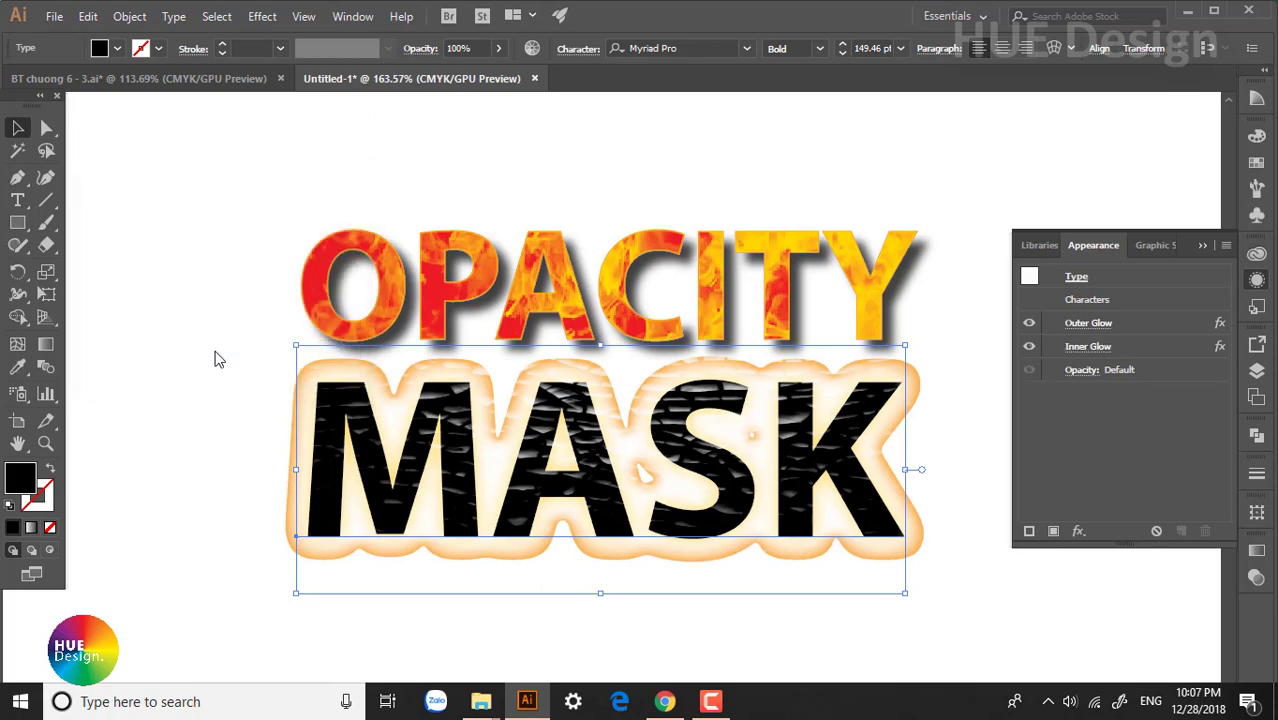
pyautogui.click(935, 420)
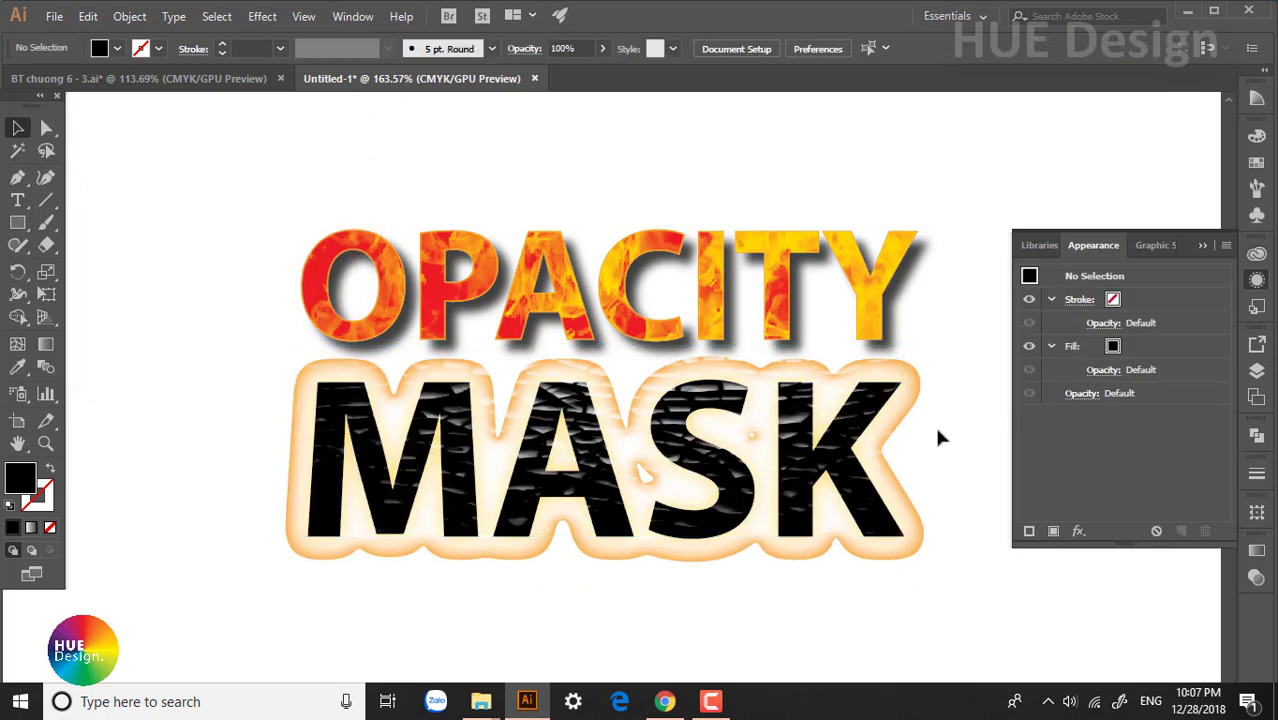
pyautogui.click(840, 420)
pyautogui.click(968, 414)
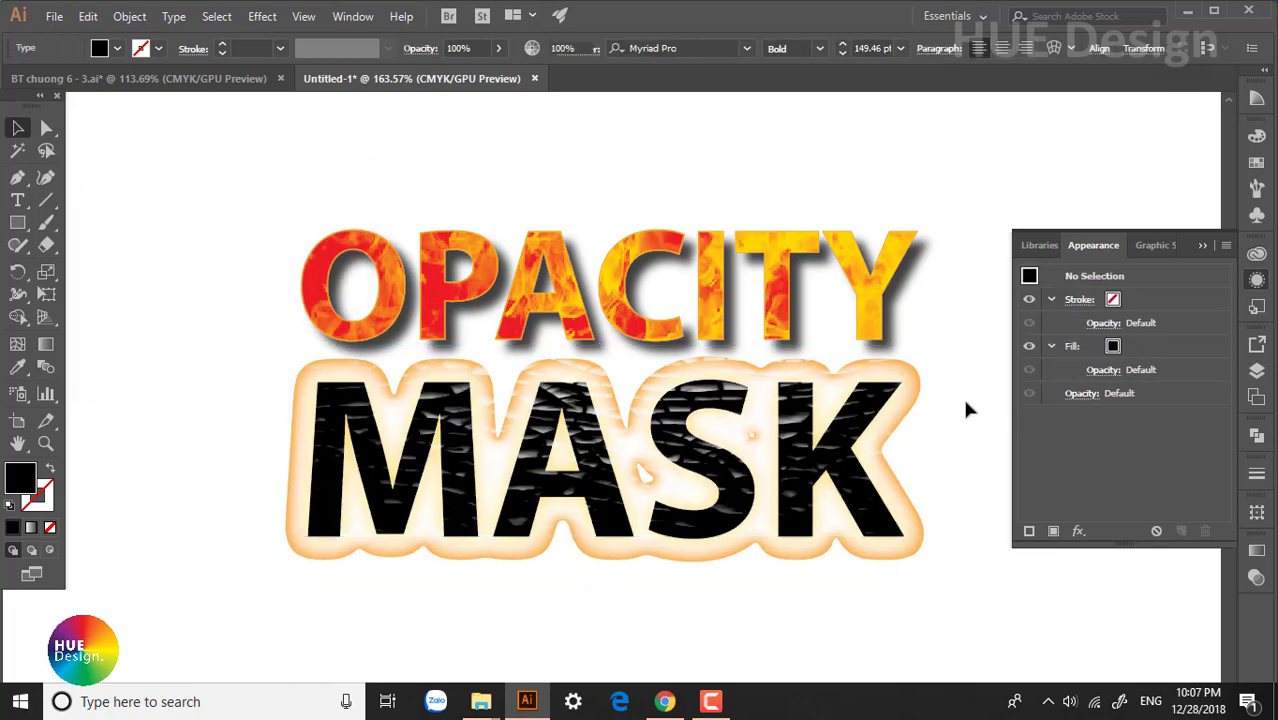
pyautogui.moveTo(214, 158); pyautogui.dragTo(999, 606)
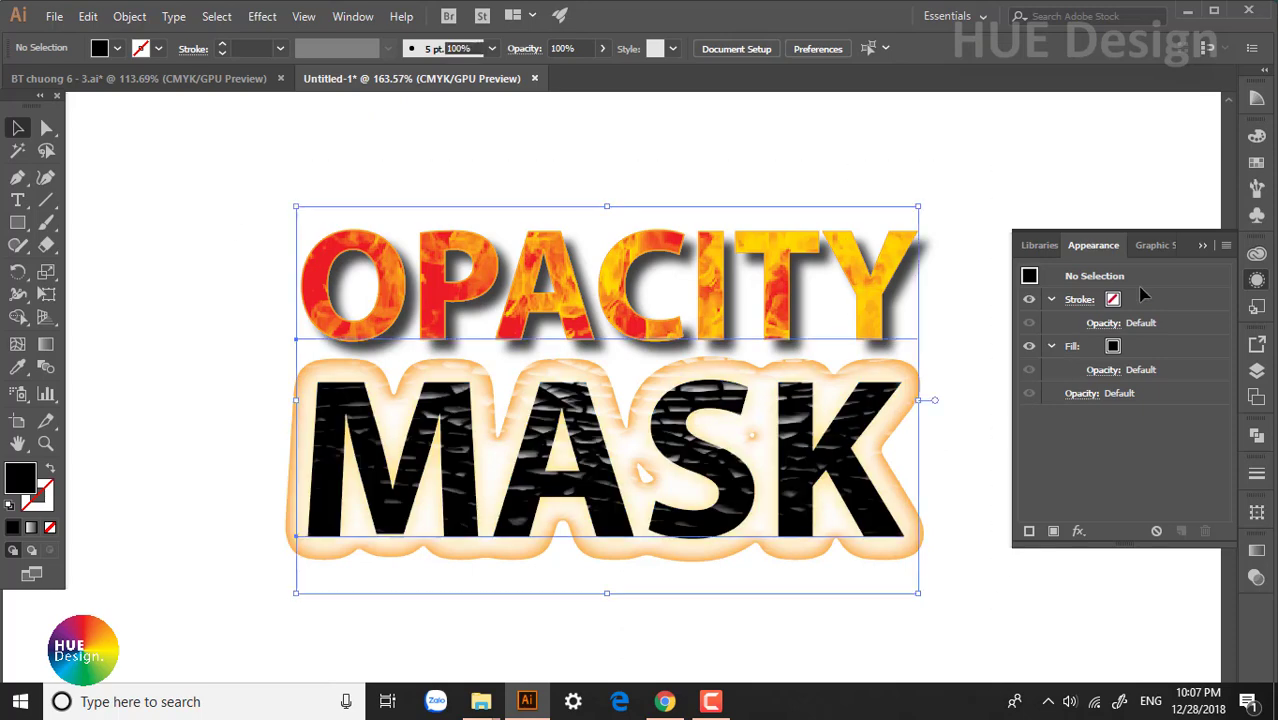
pyautogui.click(1202, 246)
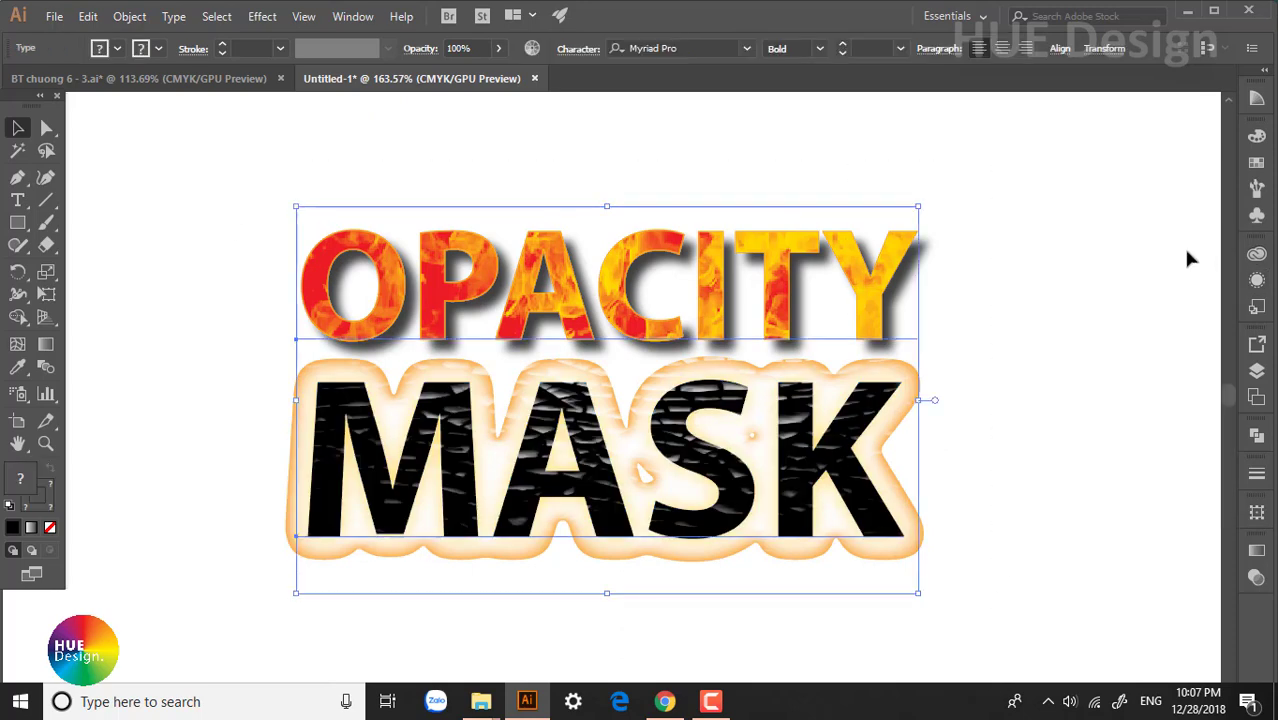
pyautogui.click(1083, 300)
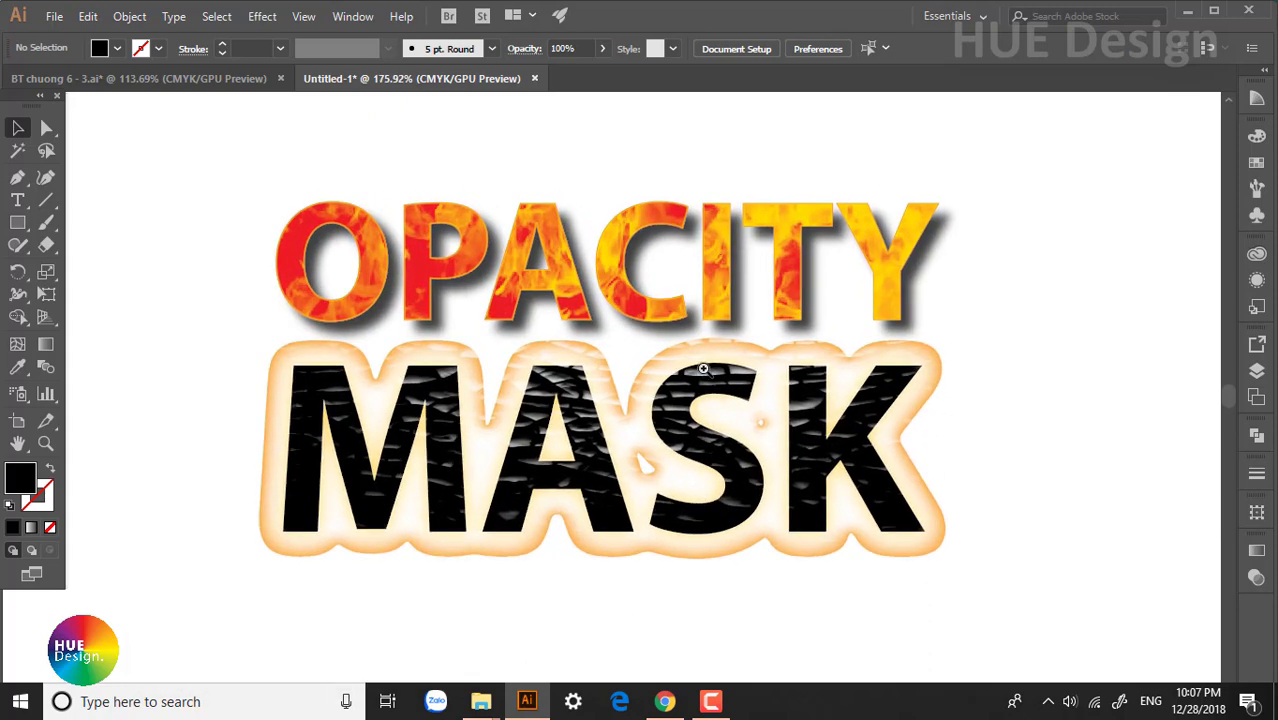
pyautogui.scroll(1, 664, 368)
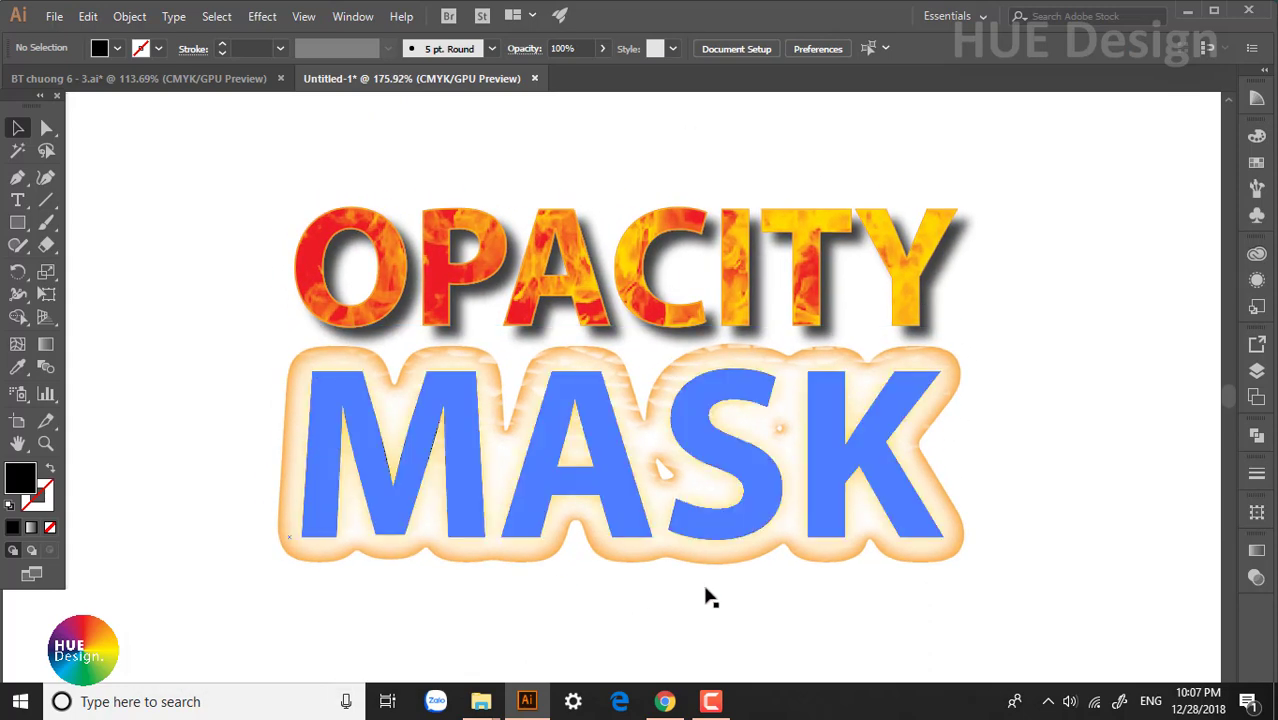